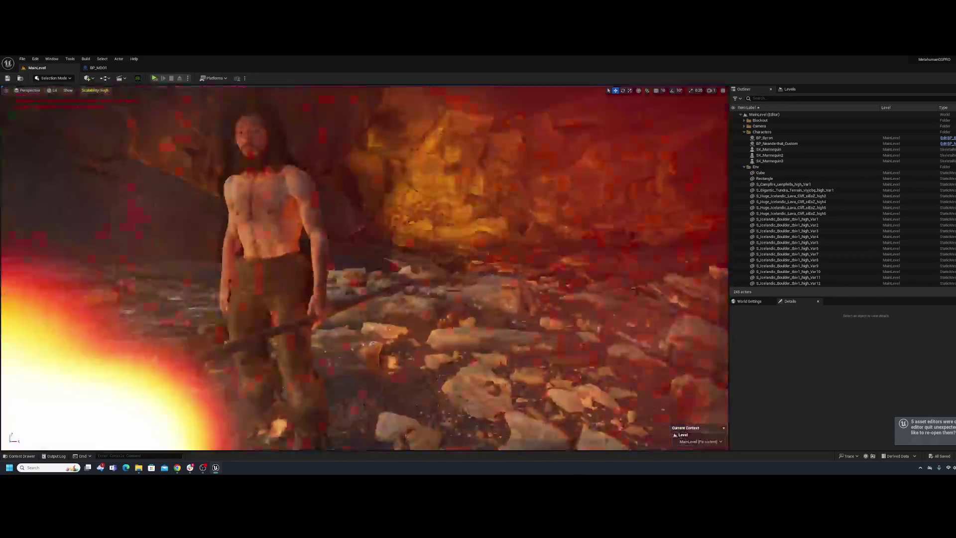
Select the BP_Neanderthal_Custom character by the campfire and inspect its body and clothing from several angles.
right_click_drag(499, 355, 324, 354)
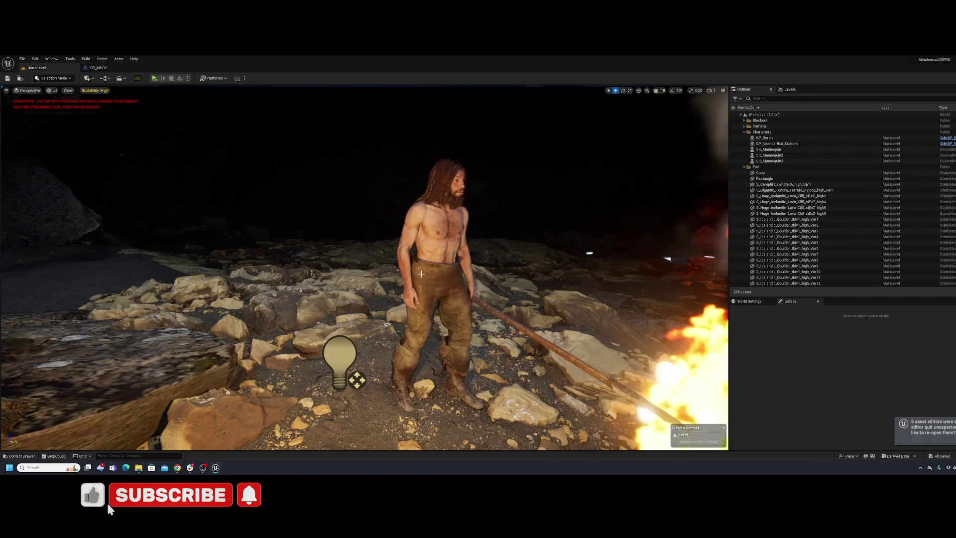
mouse_move(524, 313)
right_mouse_down()
mouse_move(461, 304)
mouse_move(530, 314)
right_mouse_up()
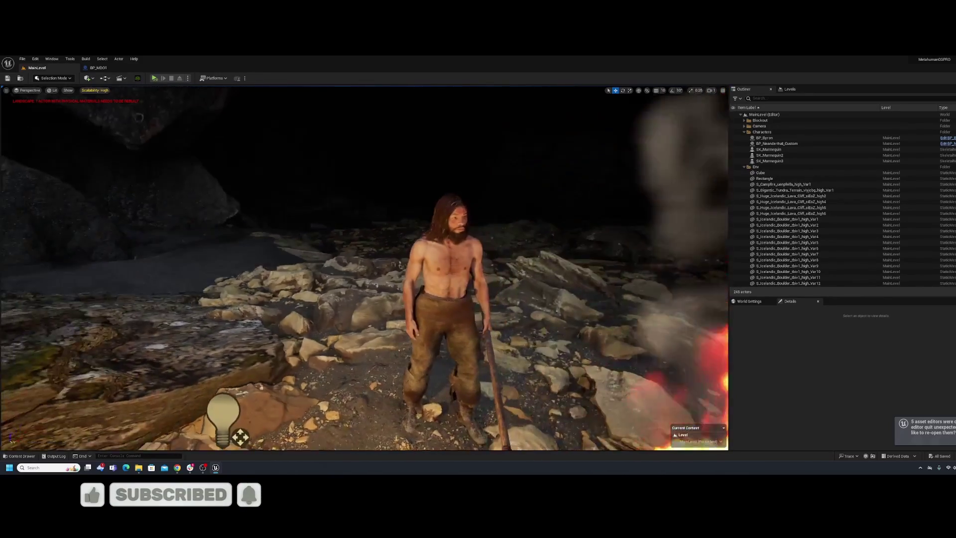
right_click_drag(364, 268, 199, 264)
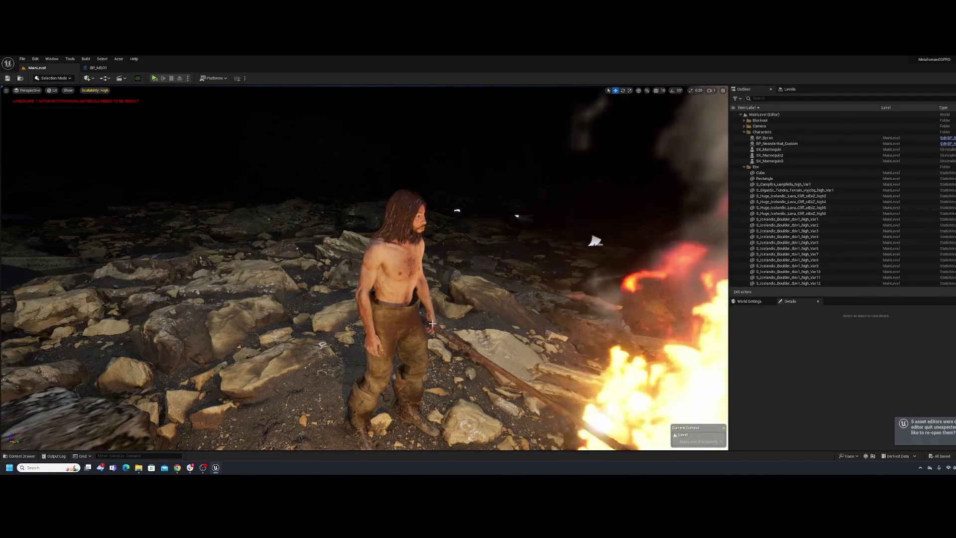
right_click_drag(432, 324, 443, 378)
scroll(450, 252, "up", 4)
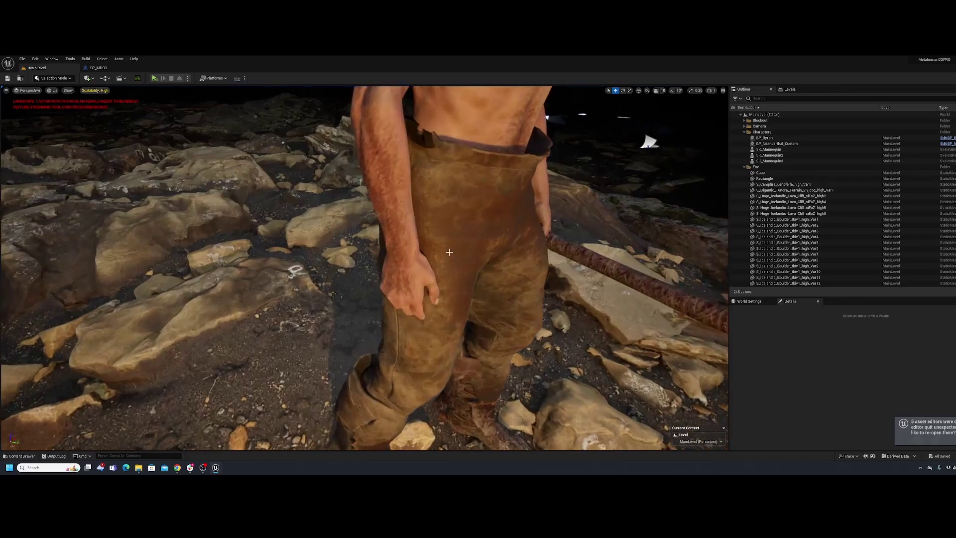
left_click(449, 253)
key("f")
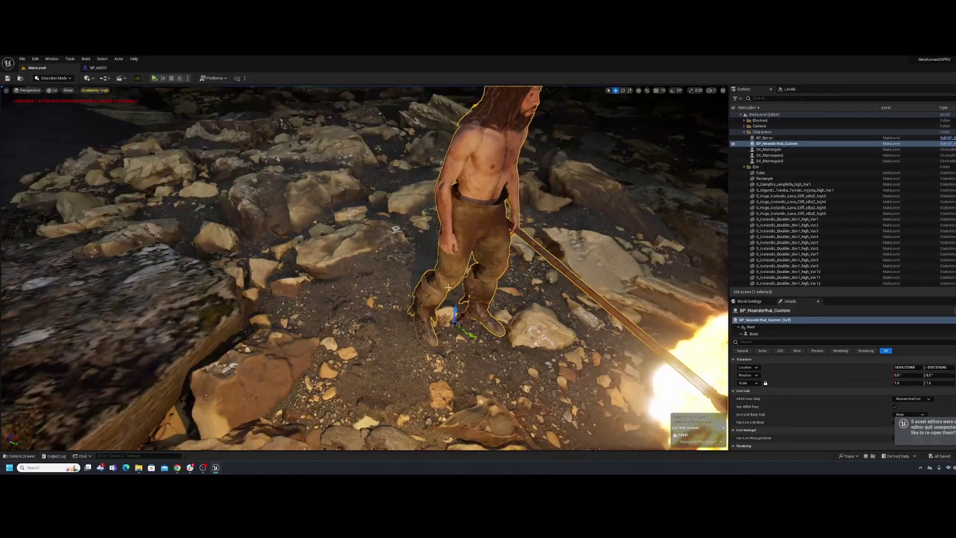
right_click_drag(449, 287, 464, 240)
key("w")
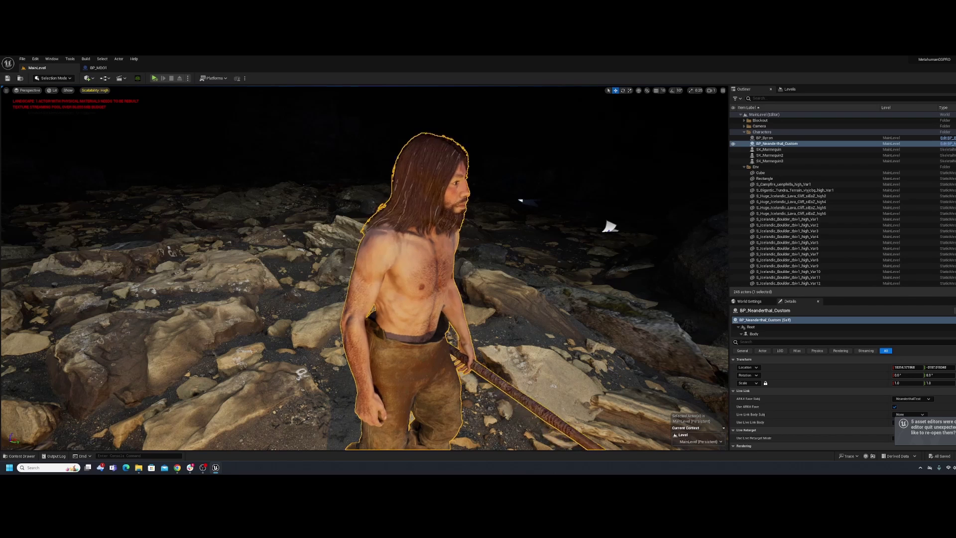
Look up the skeletal mesh plugins in the plugin list by searching for "skele".
left_click(943, 78)
left_click(941, 109)
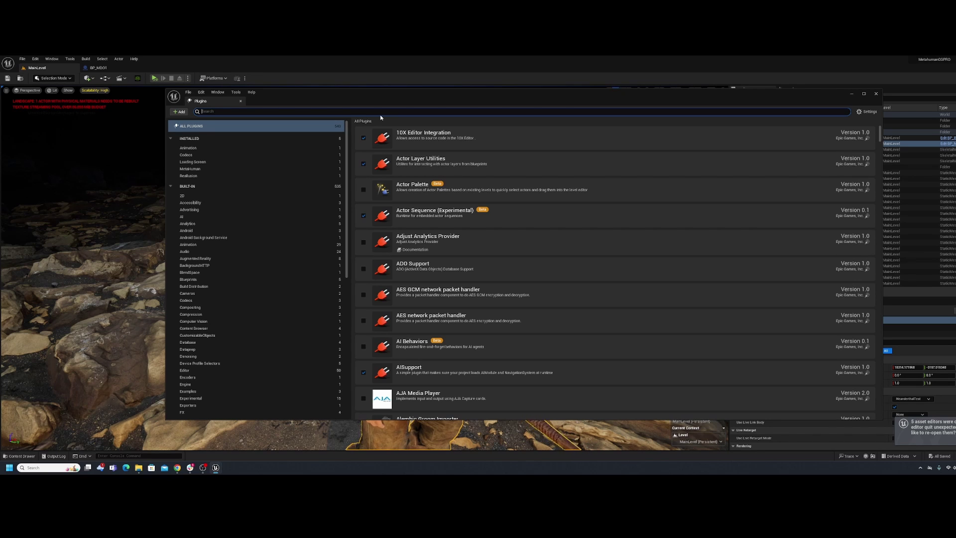
type("skel")
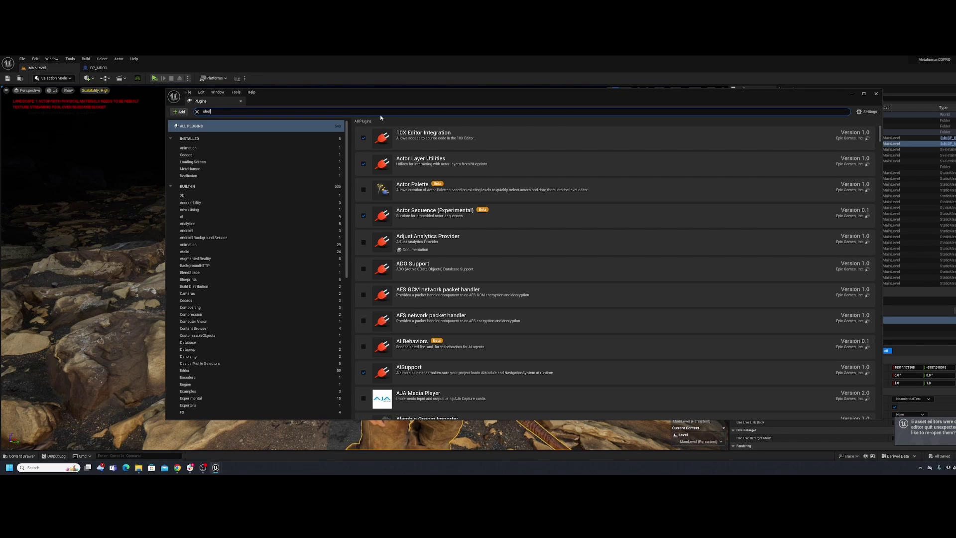
type("e")
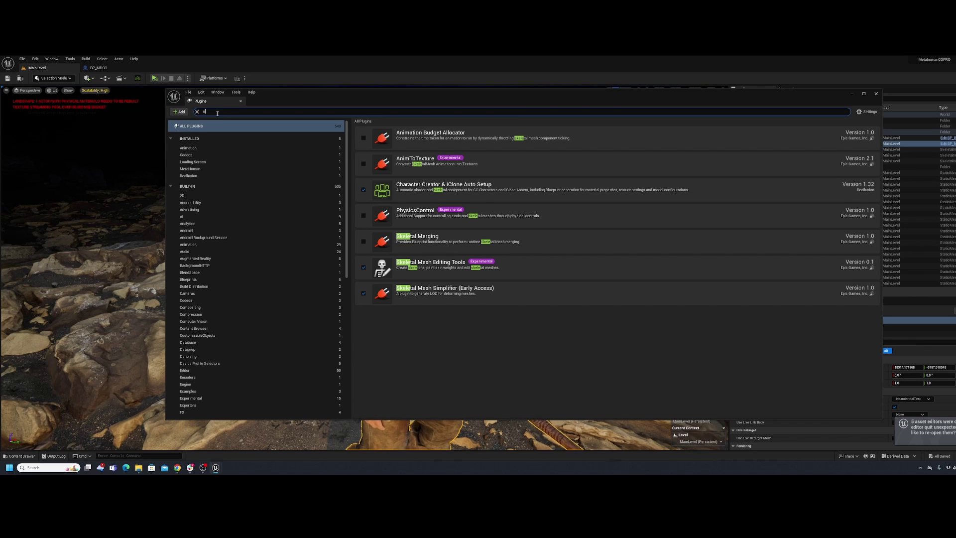
Search the plugin list for "modeling" to check the modeling plugins, clear the search and close the plugin list.
key("BackSpace")
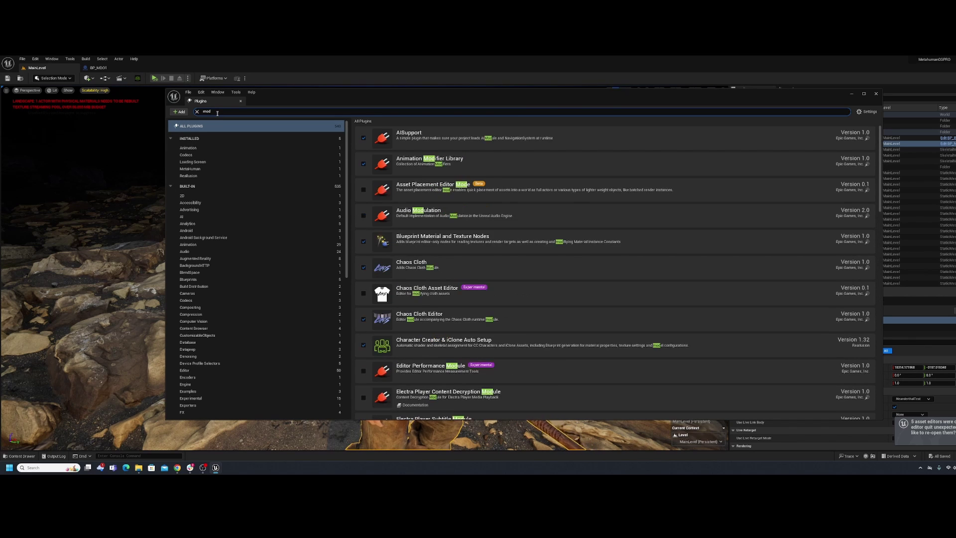
type("modeling")
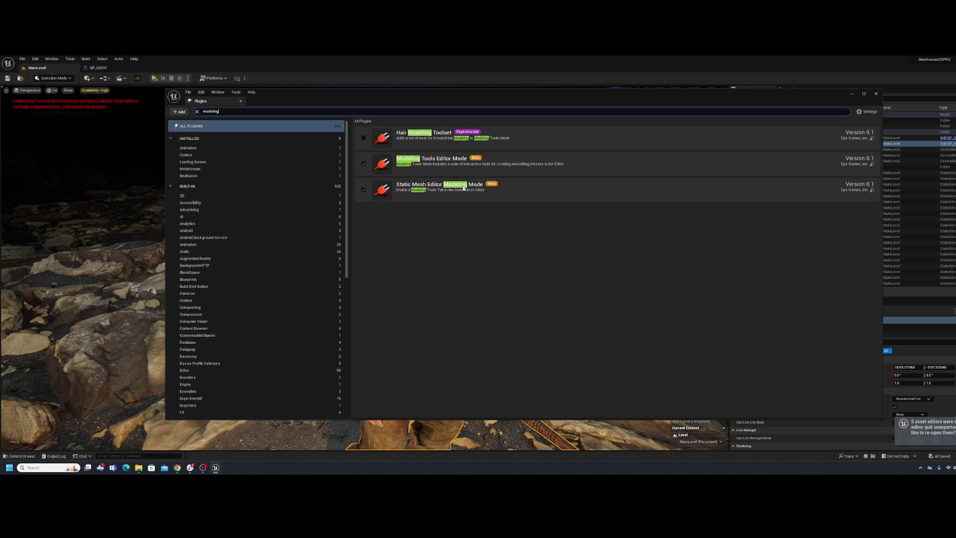
left_click(197, 112)
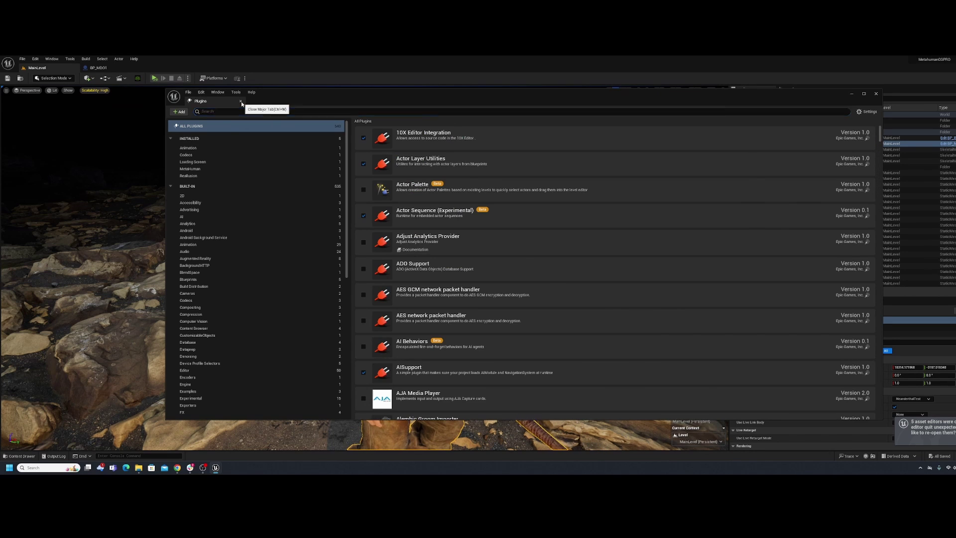
left_click(240, 102)
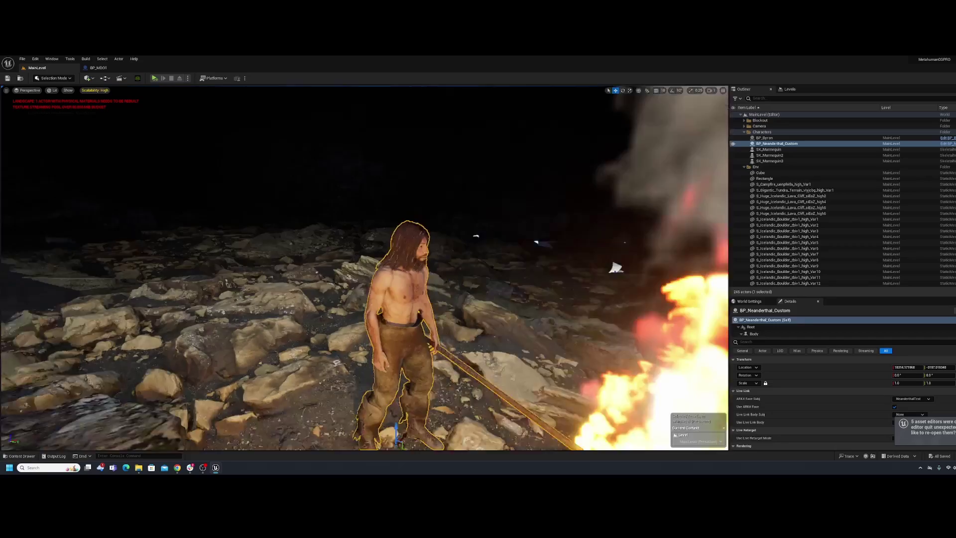
Show only the skeletal meshes in the Primitive_Characters_Pack folder and browse through its clothing pieces.
right_click_drag(445, 312, 518, 333)
right_click_drag(445, 312, 351, 336)
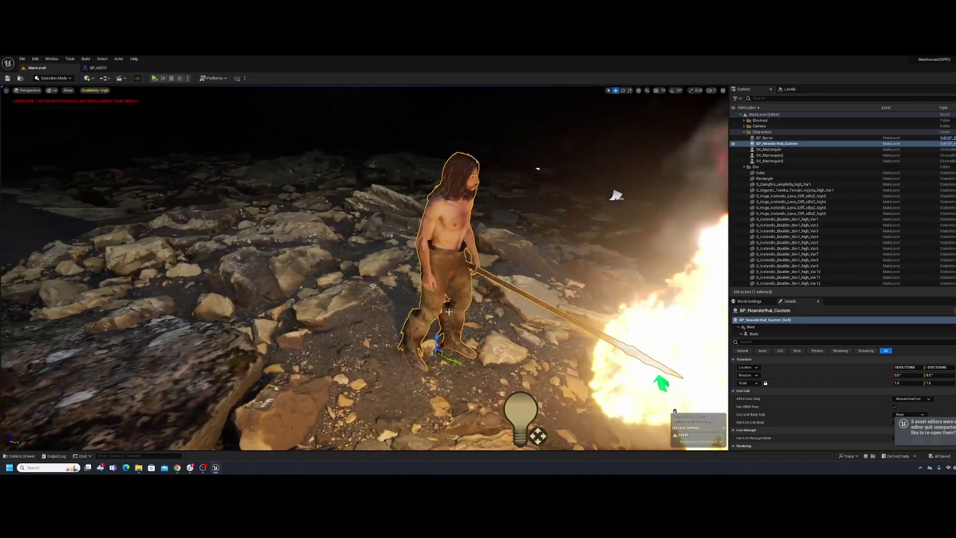
left_click(29, 457)
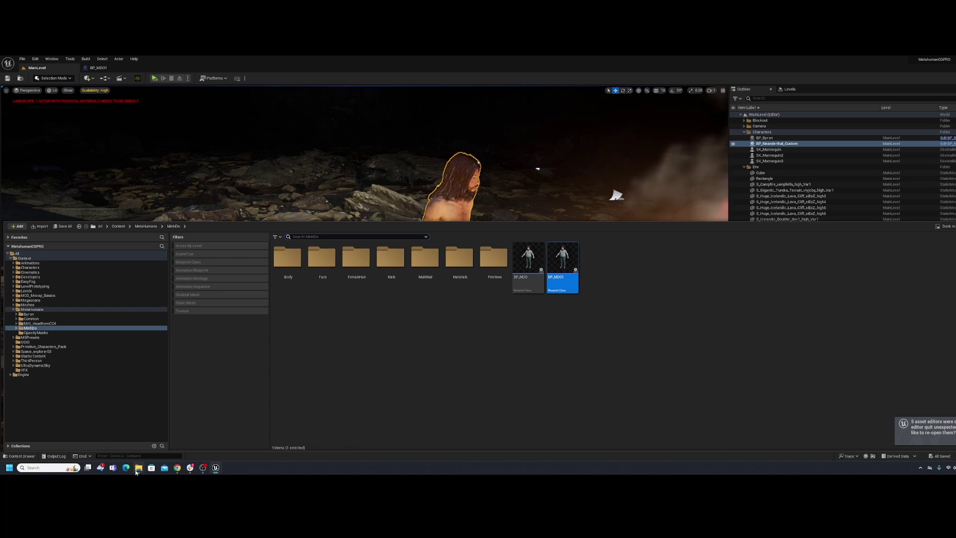
left_click(43, 347)
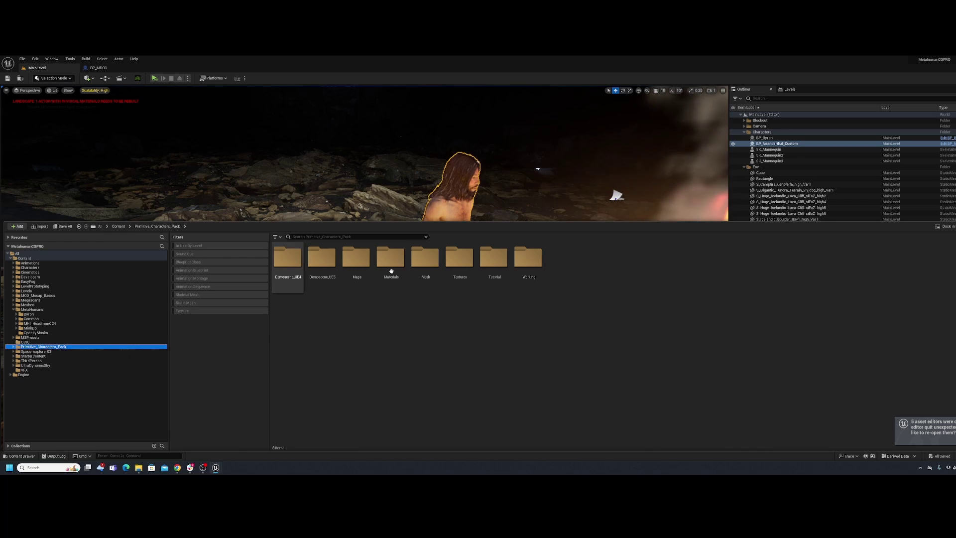
left_click(186, 295)
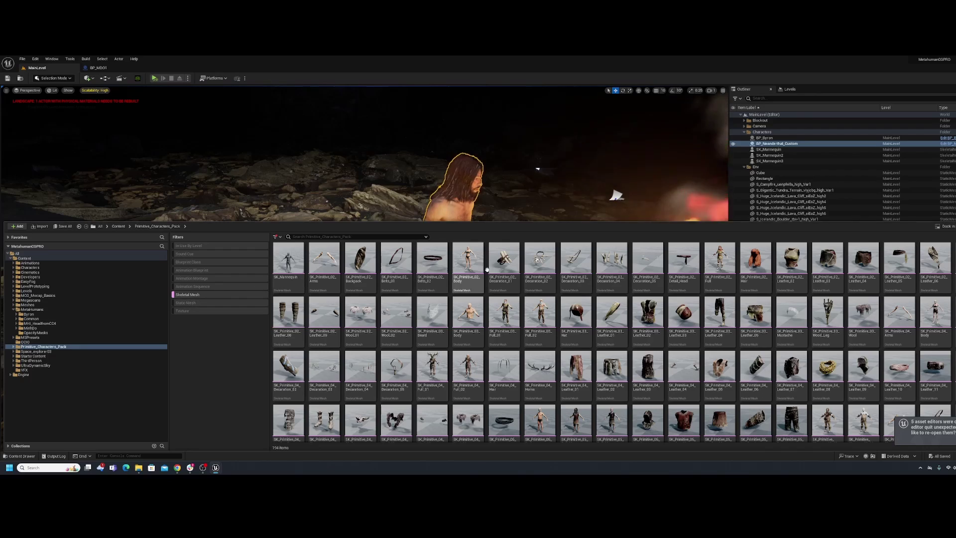
scroll(675, 346, "down", 3)
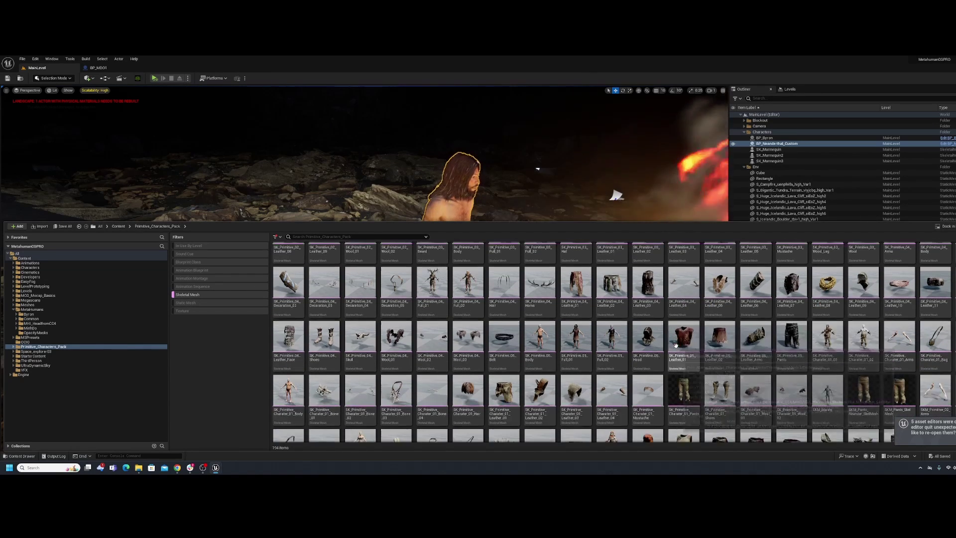
scroll(612, 399, "down", 2)
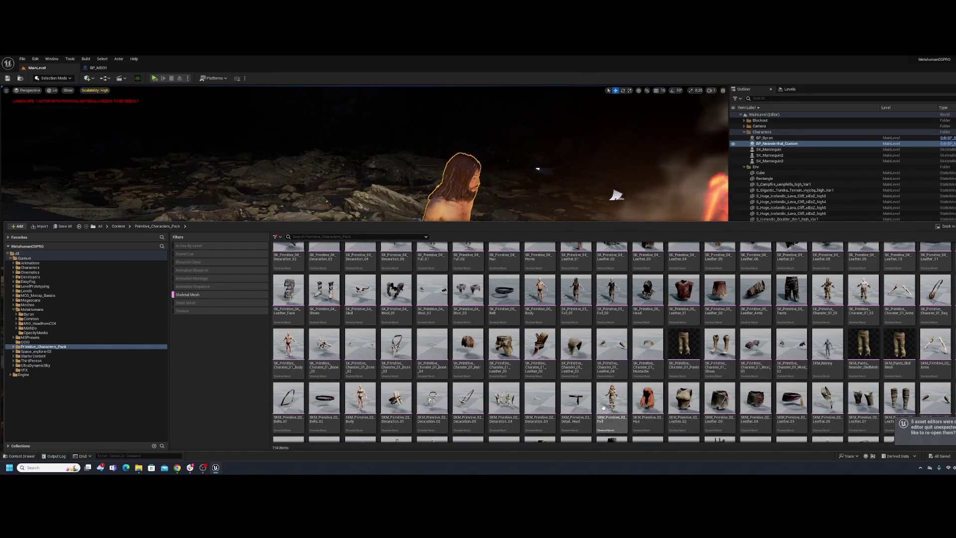
scroll(603, 407, "down", 6)
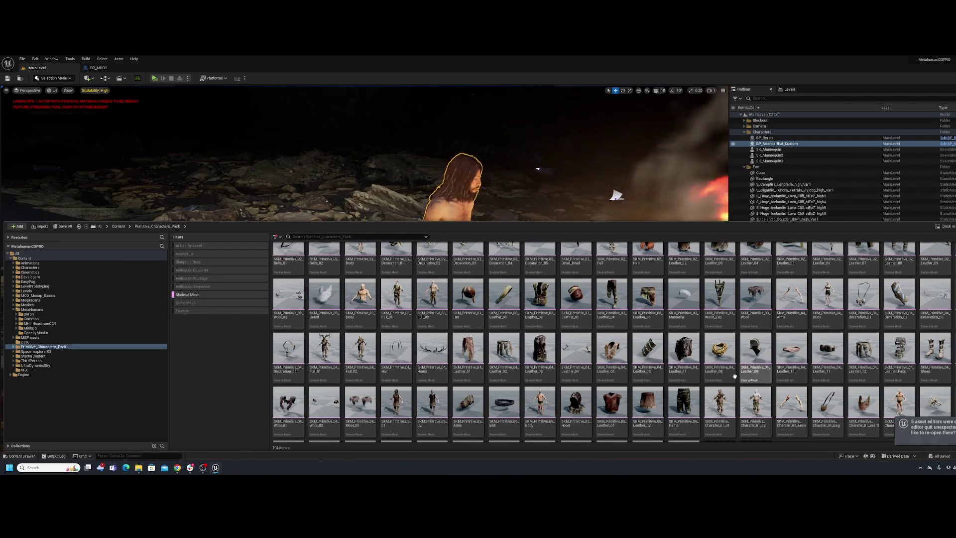
scroll(735, 377, "down", 2)
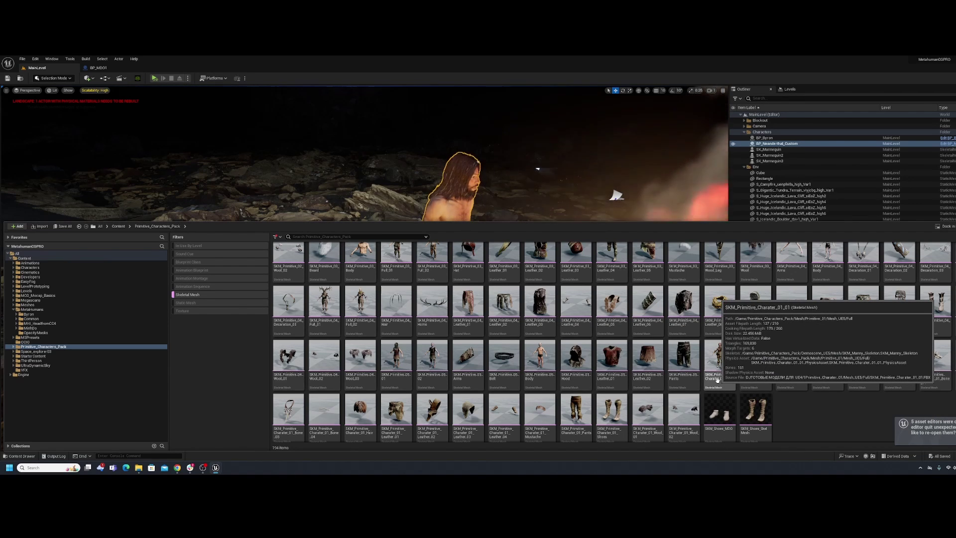
Switch to the Epic Games Launcher, view Primitive Characters (Pack) among the Marketplace's Free For The Month products, and return to Unreal Editor.
left_click(30, 468)
type("epic")
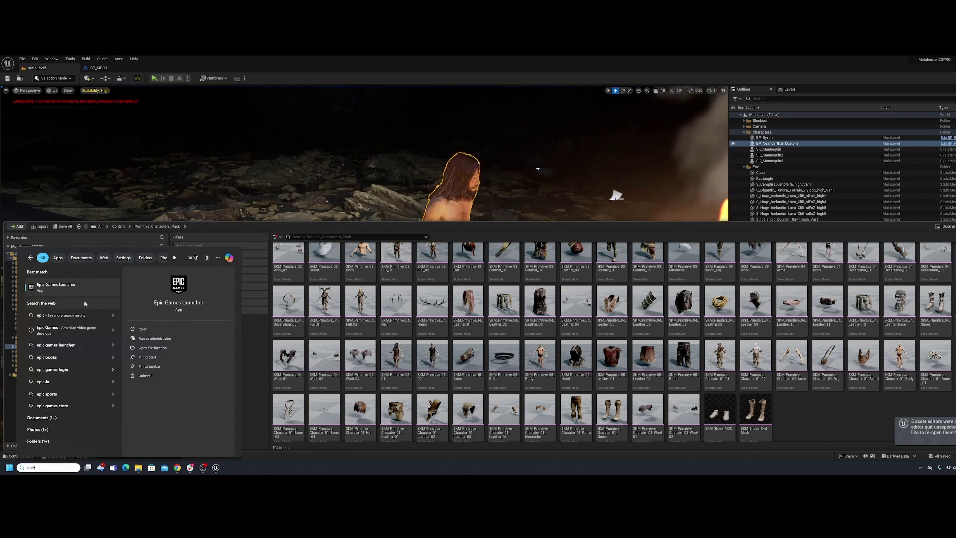
left_click(56, 285)
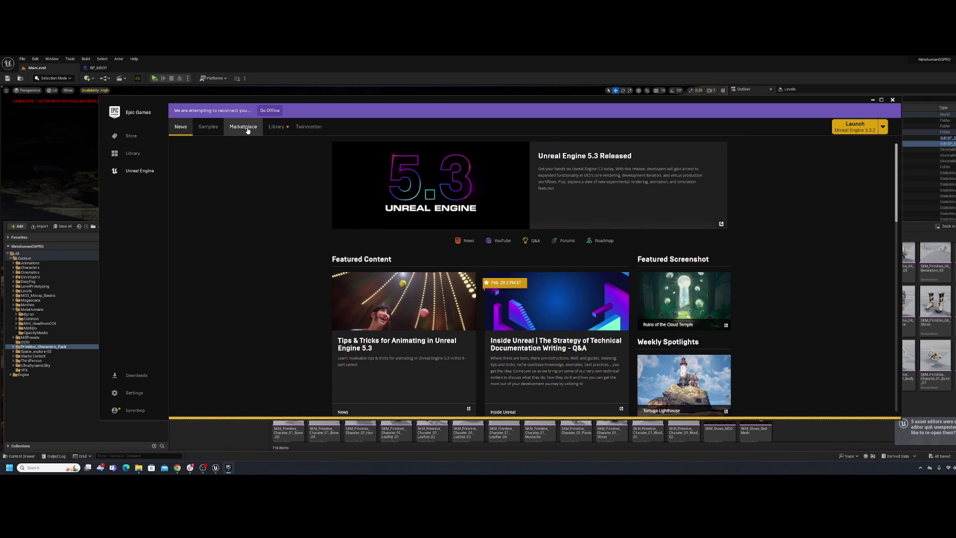
left_click(243, 127)
scroll(392, 309, "down", 3)
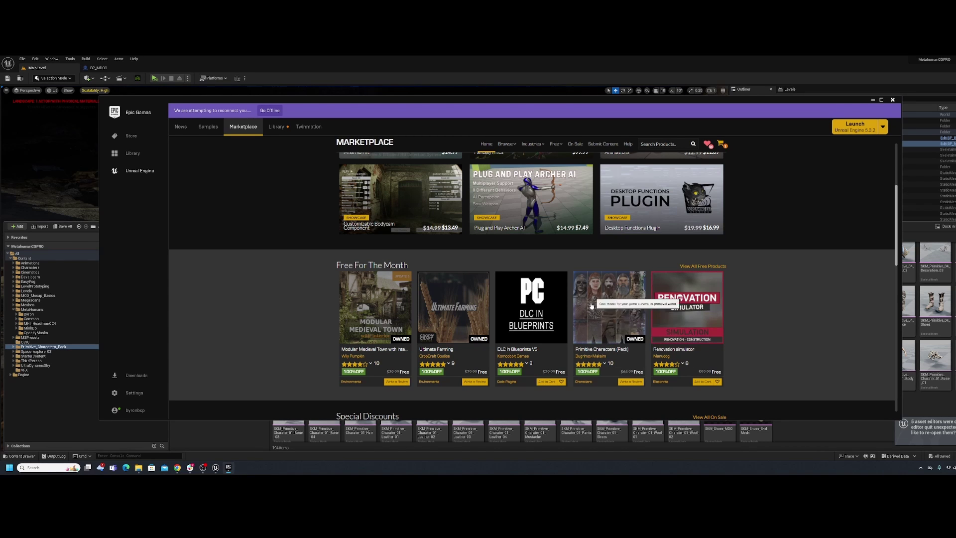
scroll(612, 319, "down", 2)
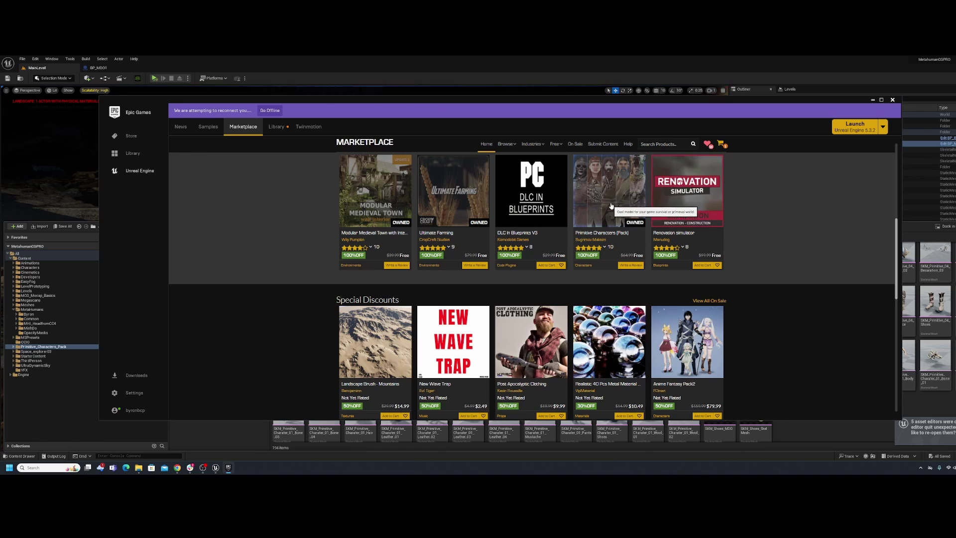
scroll(612, 197, "up", 1)
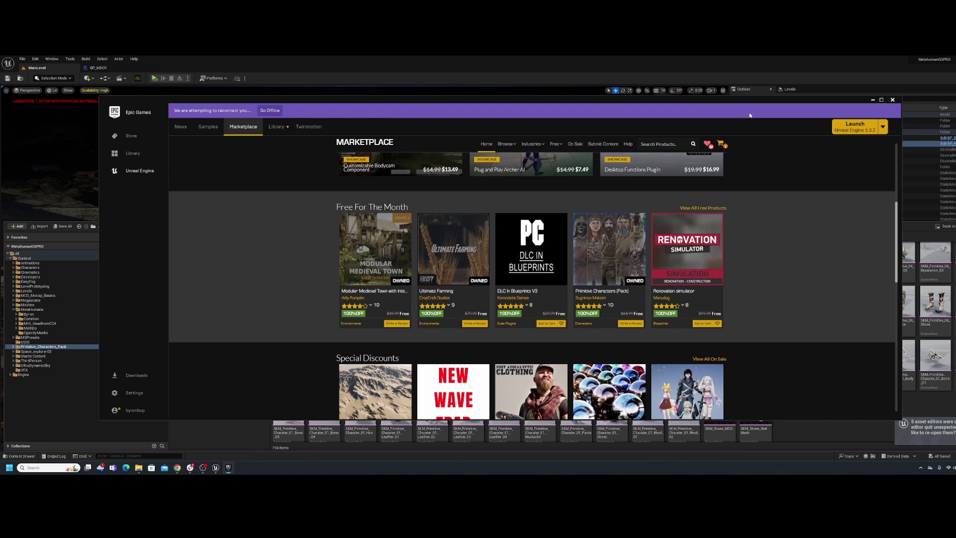
left_click(873, 100)
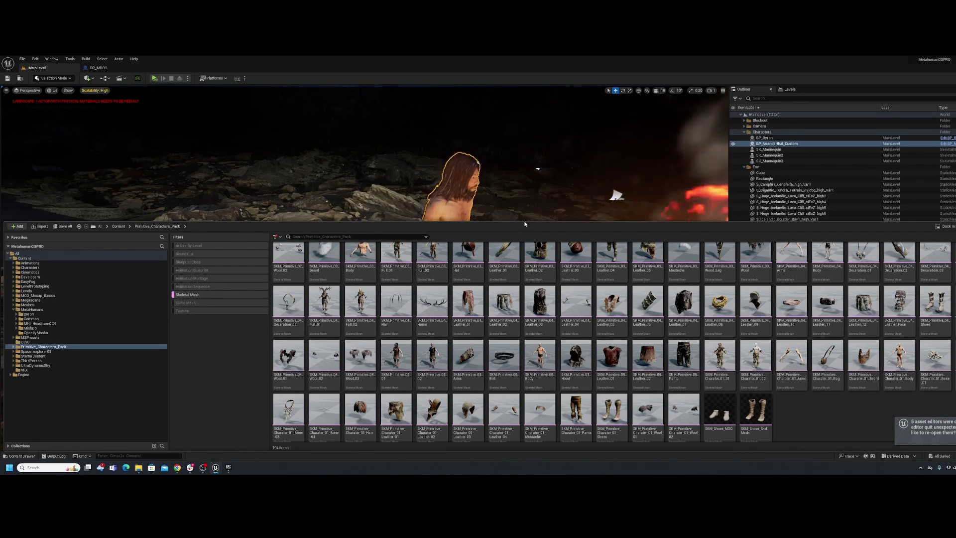
Find the SKM_Primitive_Charater_01_Shoes skeletal mesh among the pack's assets and open it for editing.
mouse_move(521, 222)
left_mouse_down()
mouse_move(521, 239)
mouse_move(518, 219)
left_mouse_up()
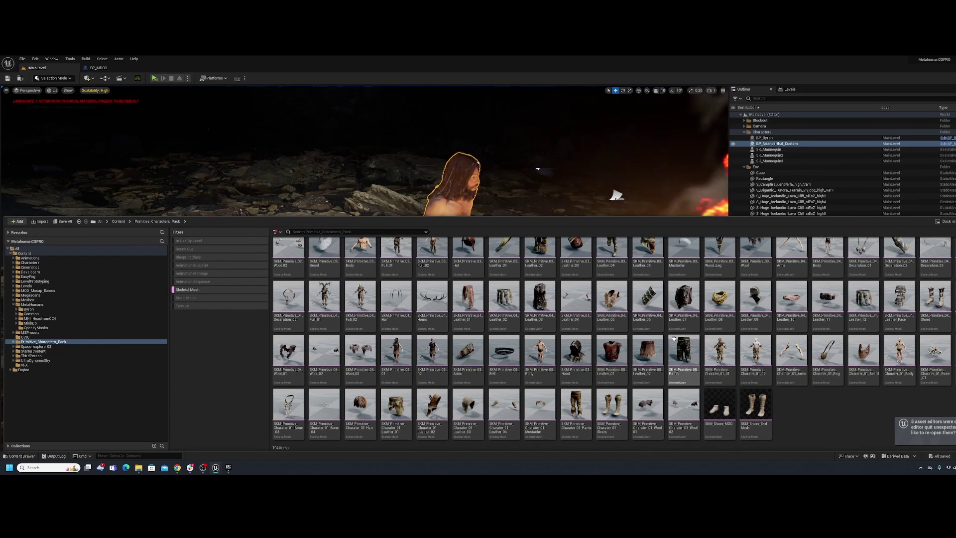
mouse_move(674, 338)
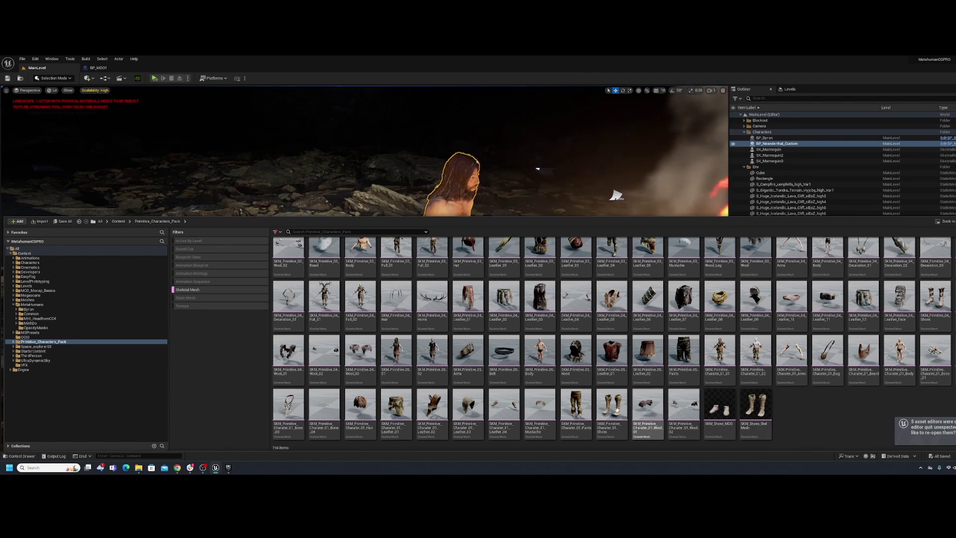
mouse_move(617, 409)
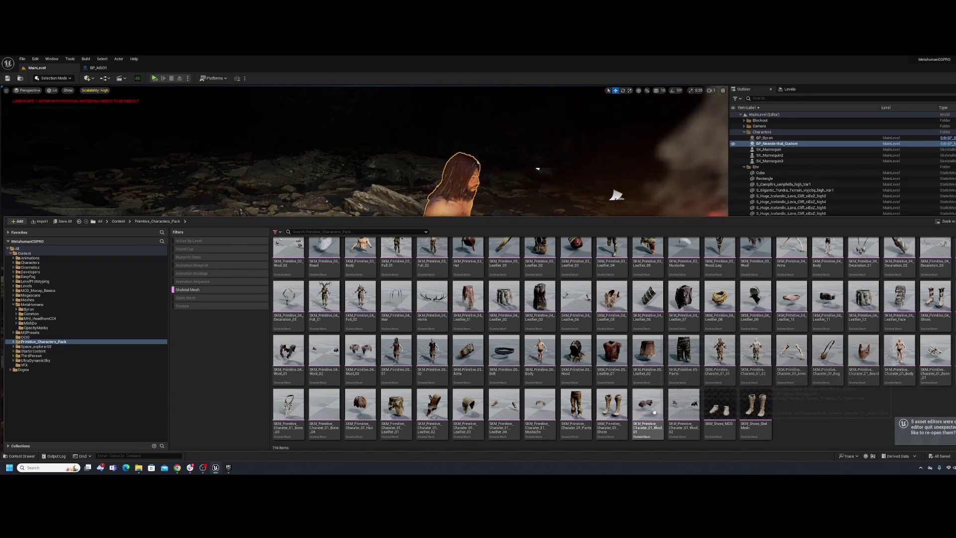
left_click(725, 408)
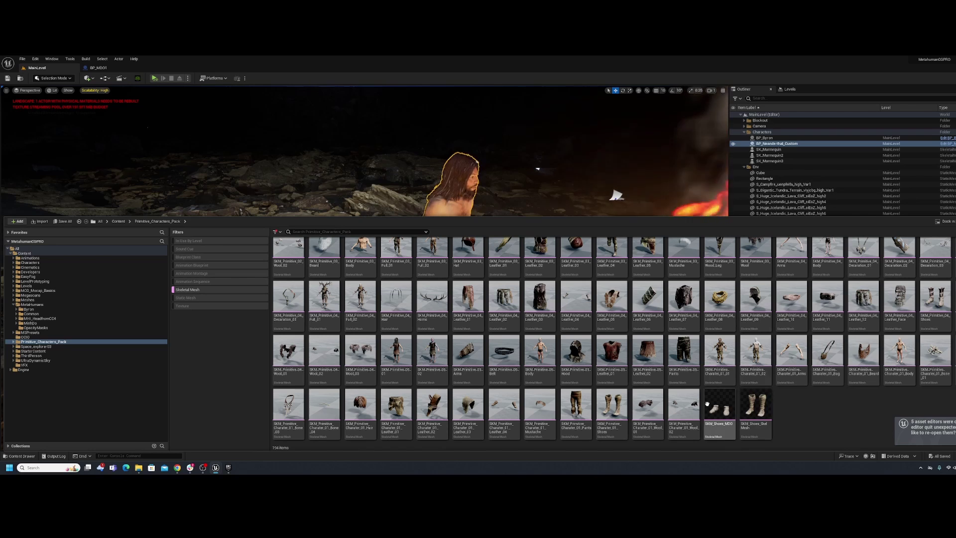
left_click(610, 413)
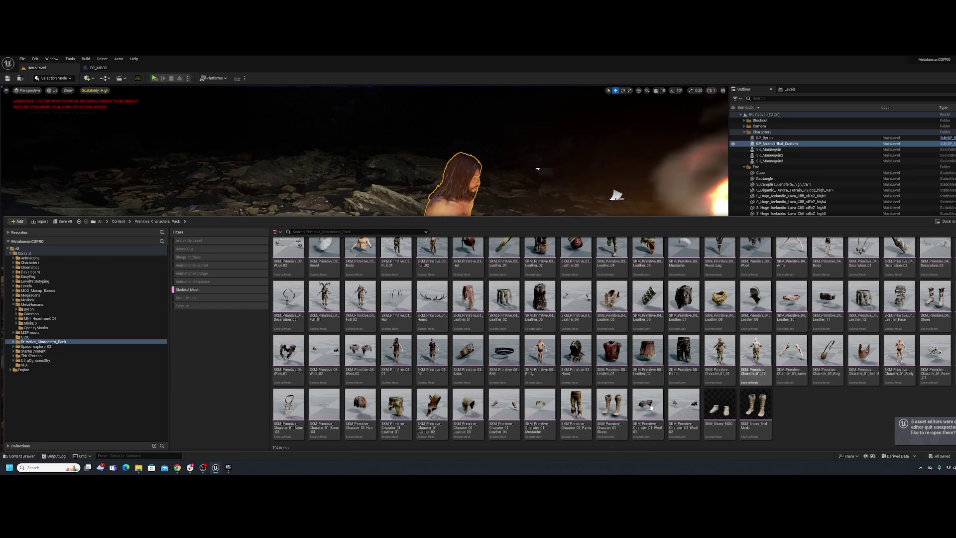
mouse_move(611, 414)
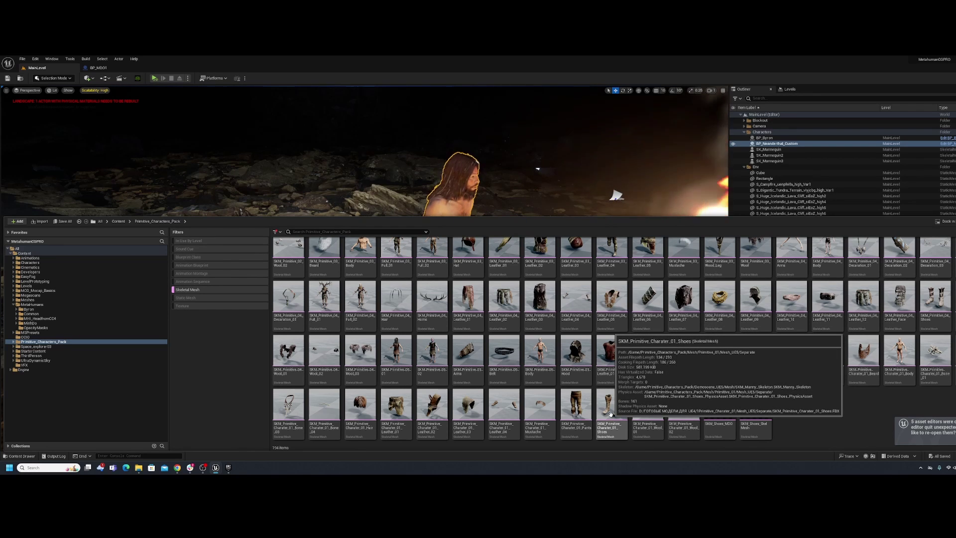
double_click(610, 411)
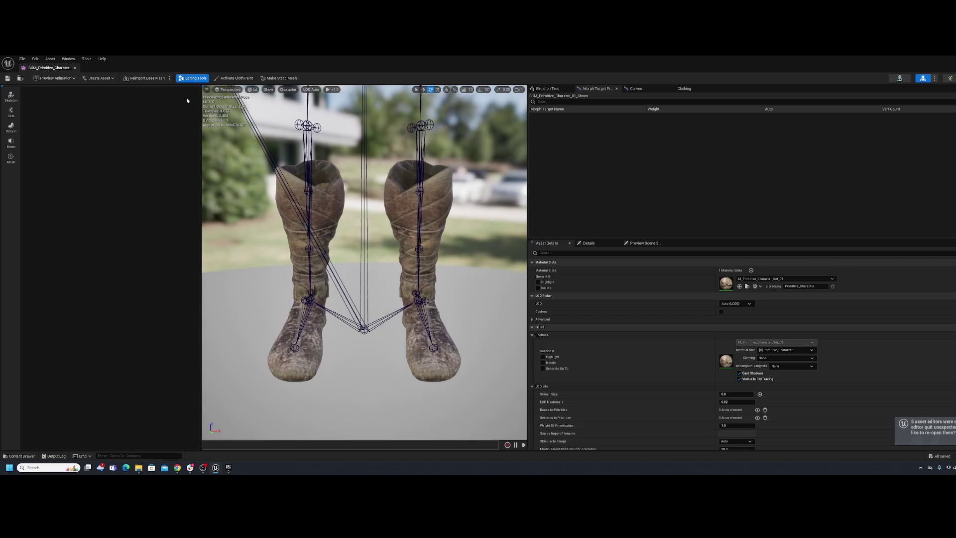
Convert the boots to a static mesh named SM_Shoes, stored in a new NewTutorial folder inside Primitive_Characters_Pack.
left_click(277, 79)
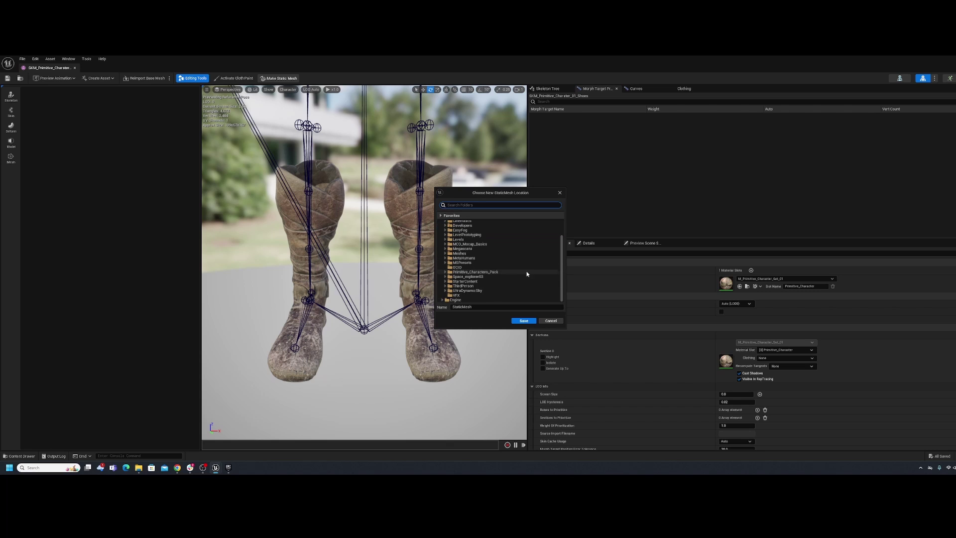
double_click(475, 272)
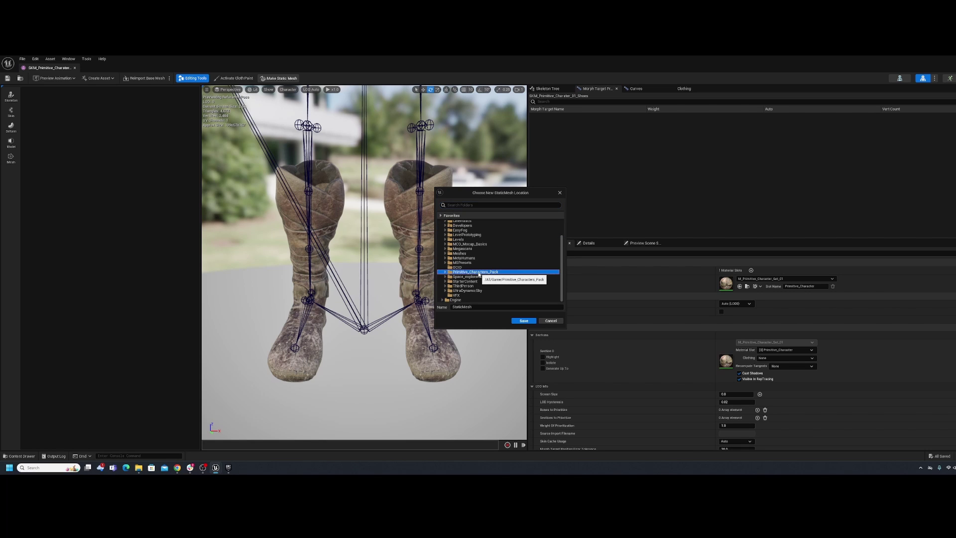
right_click(477, 276)
left_click(488, 279)
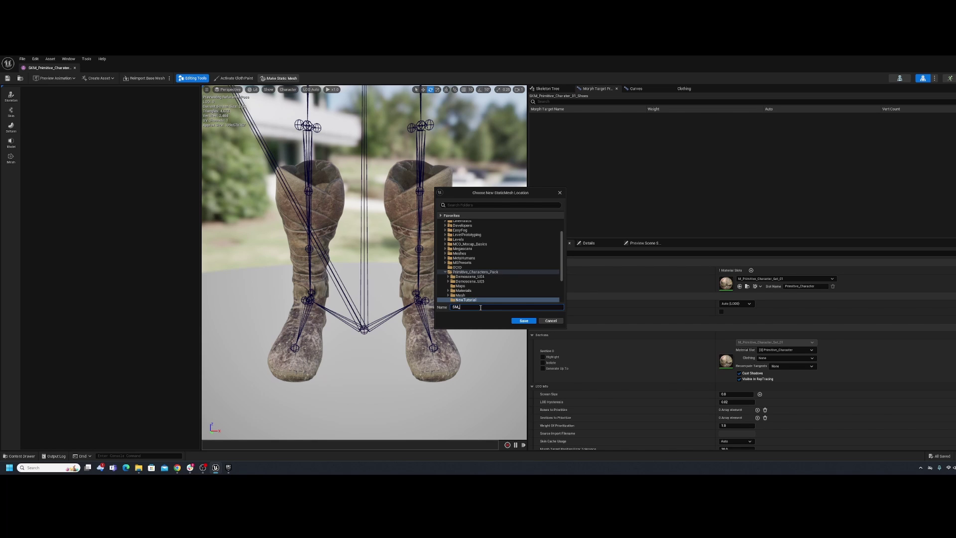
left_click(524, 323)
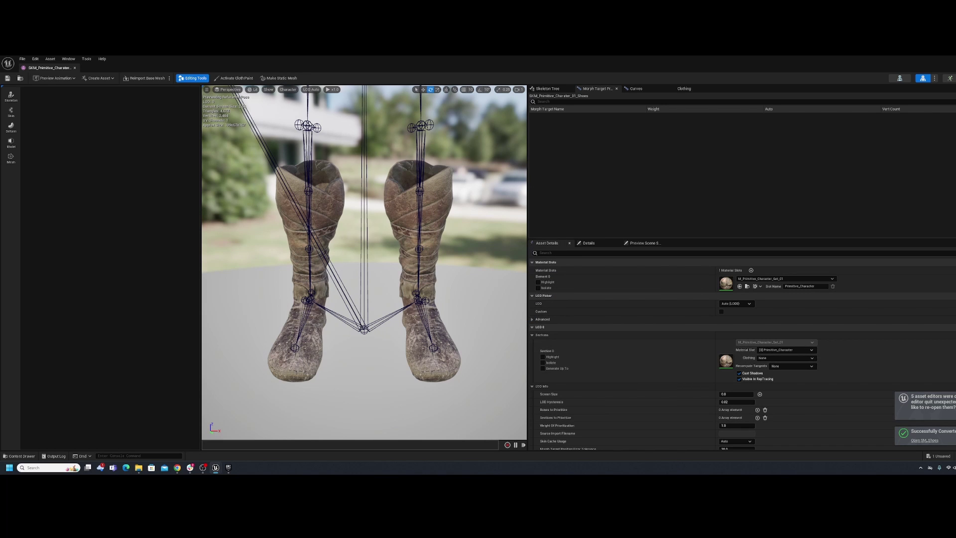
Turn off the skeletal mesh filter, open the NewTutorial folder and save the SM_Shoes static mesh.
left_click(29, 456)
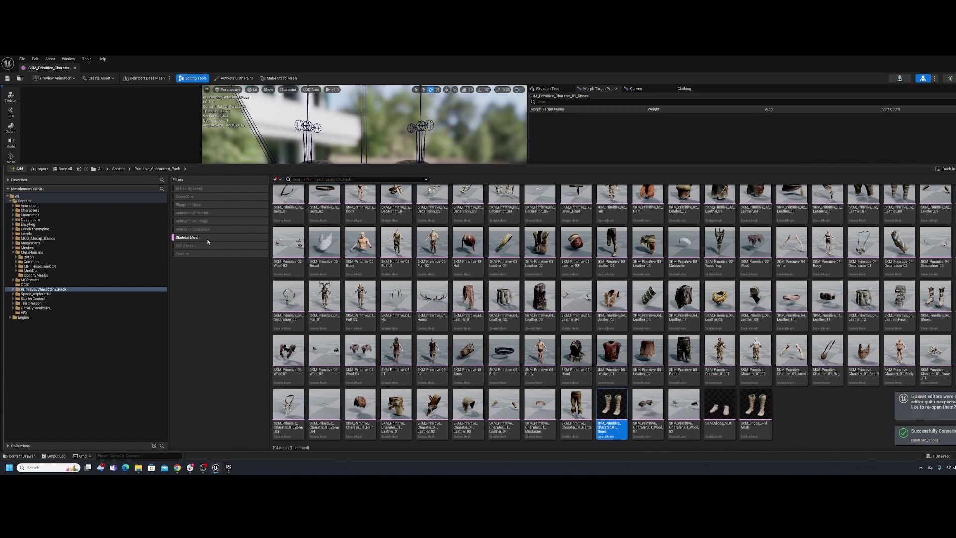
left_click(180, 238)
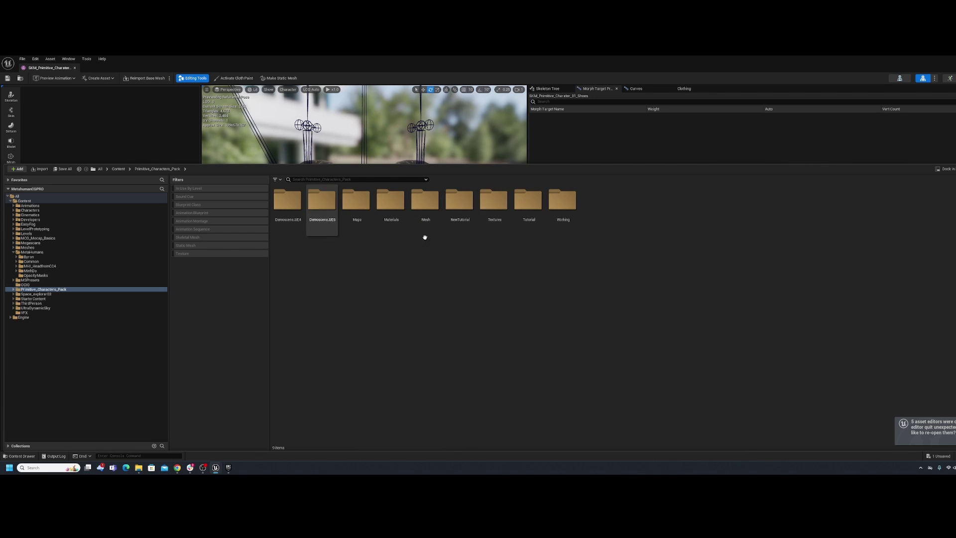
double_click(462, 204)
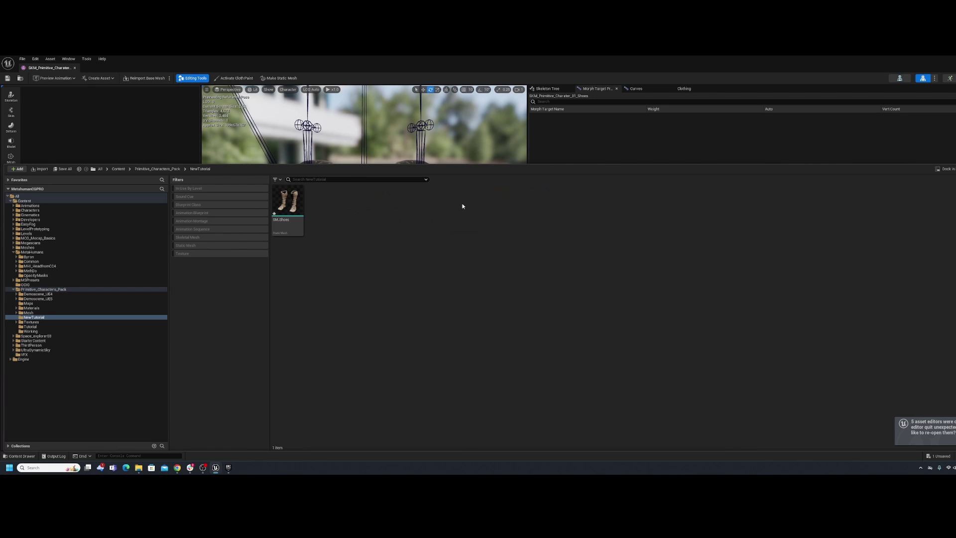
left_click(295, 218)
key("ctrl+s")
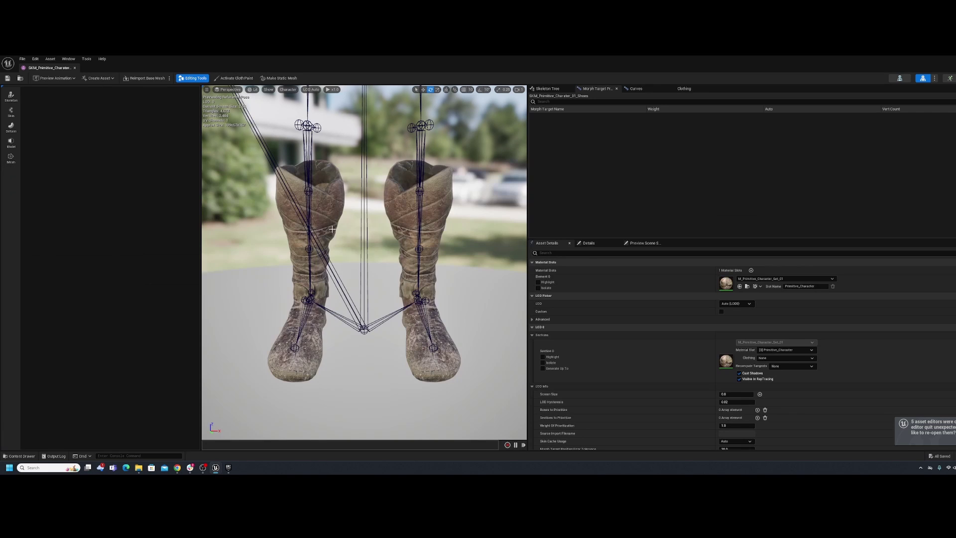
Convert SM_Shoes to a skeletal mesh using the existing skeleton metahuman_base_skel, leaving the binding bone as None.
left_click(21, 456)
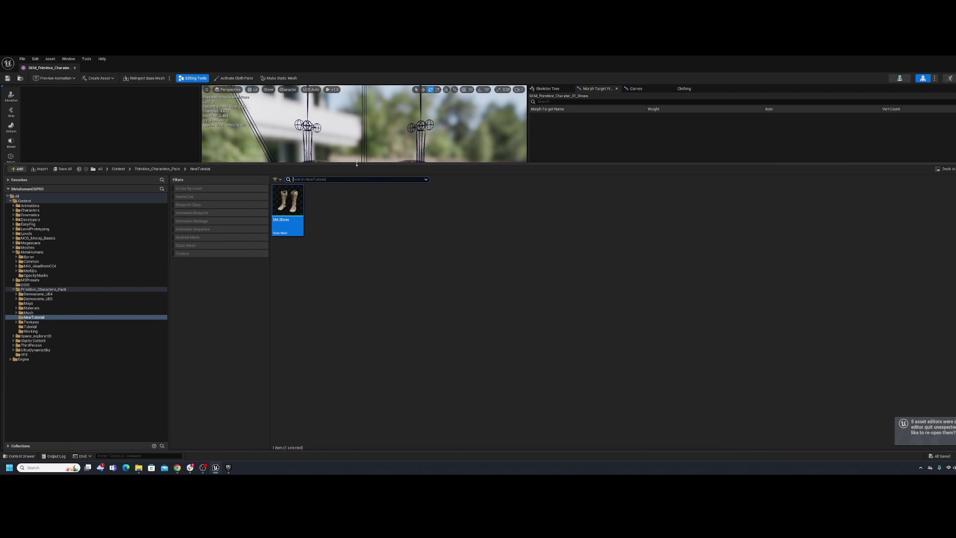
left_click_drag(359, 164, 359, 191)
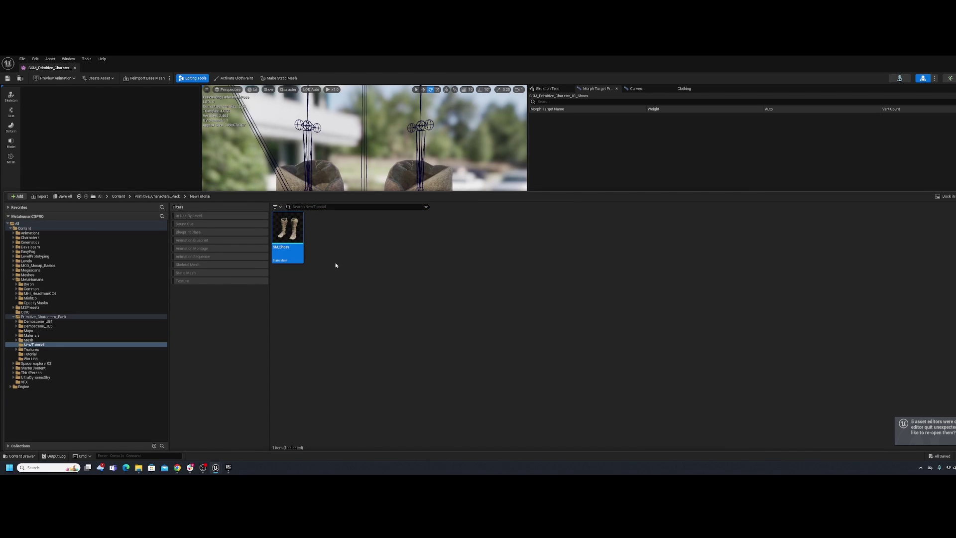
right_click(286, 240)
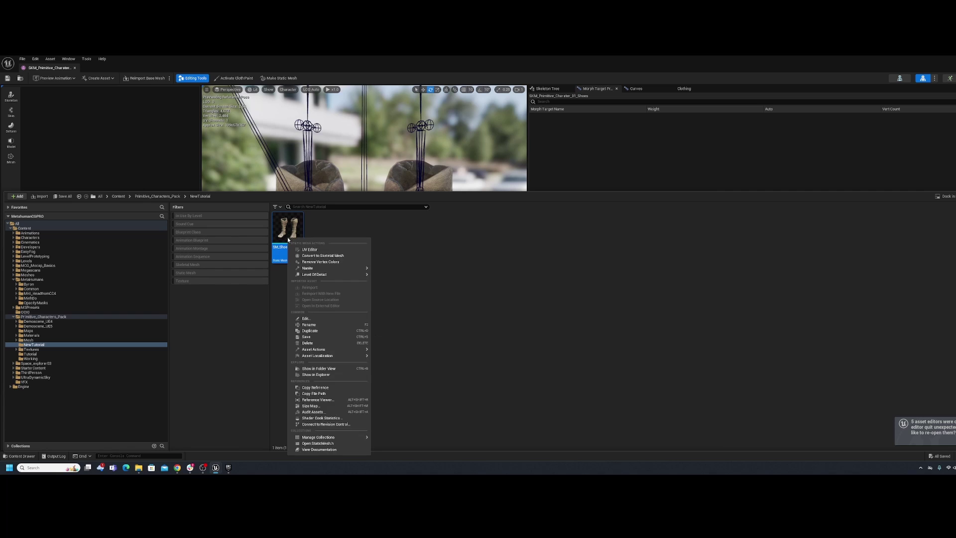
left_click(335, 256)
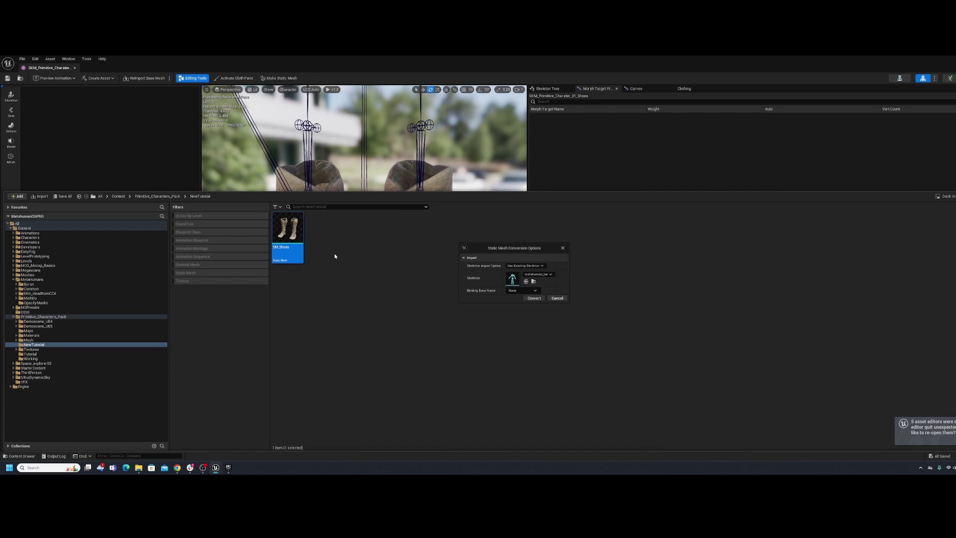
left_click(543, 266)
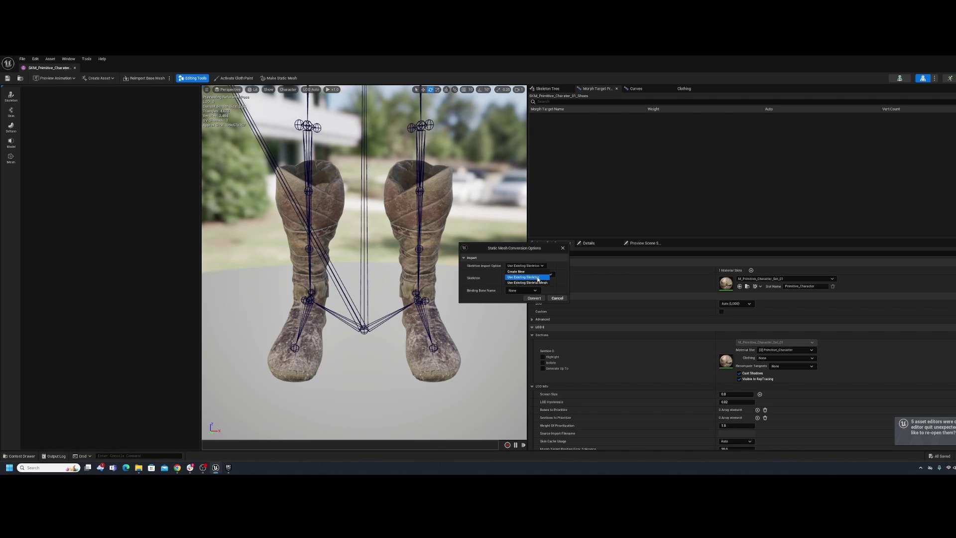
left_click(538, 277)
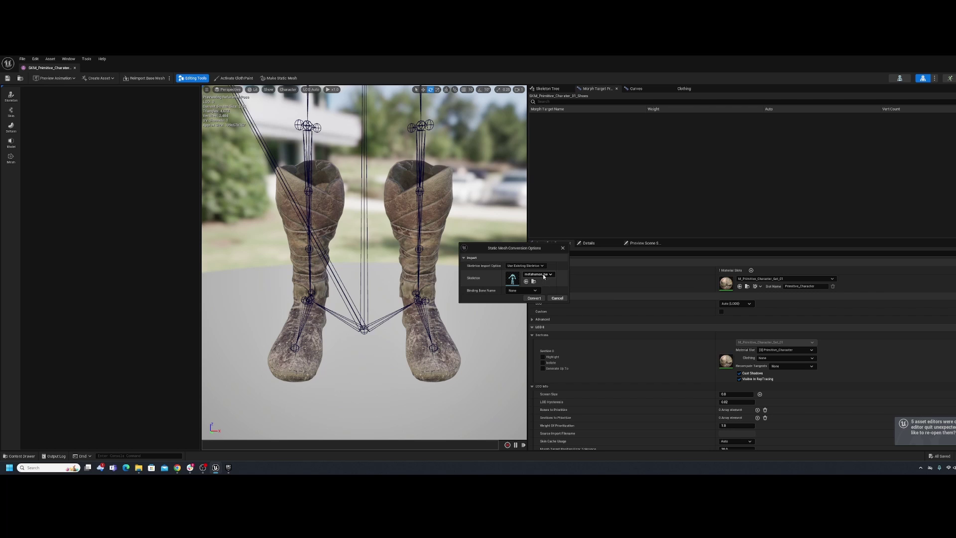
left_click(543, 274)
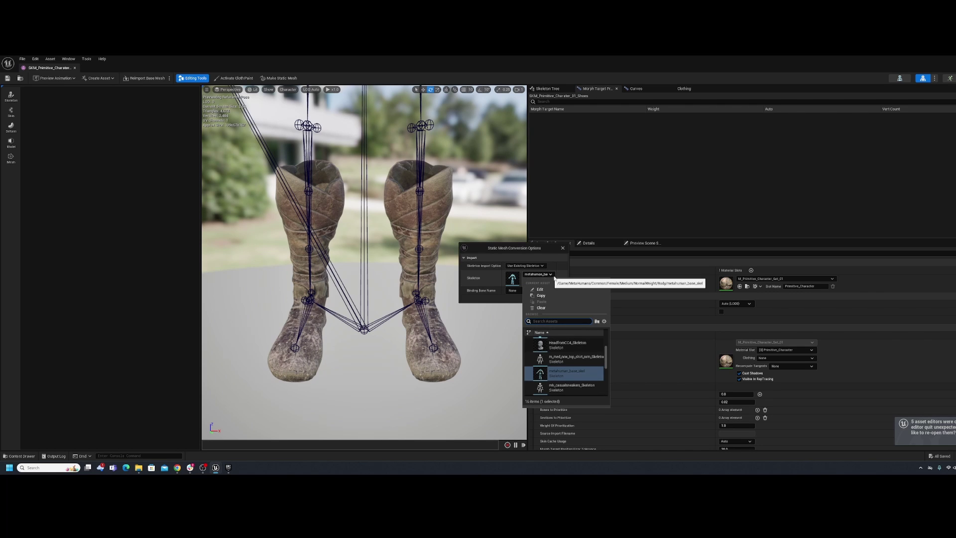
left_click(560, 377)
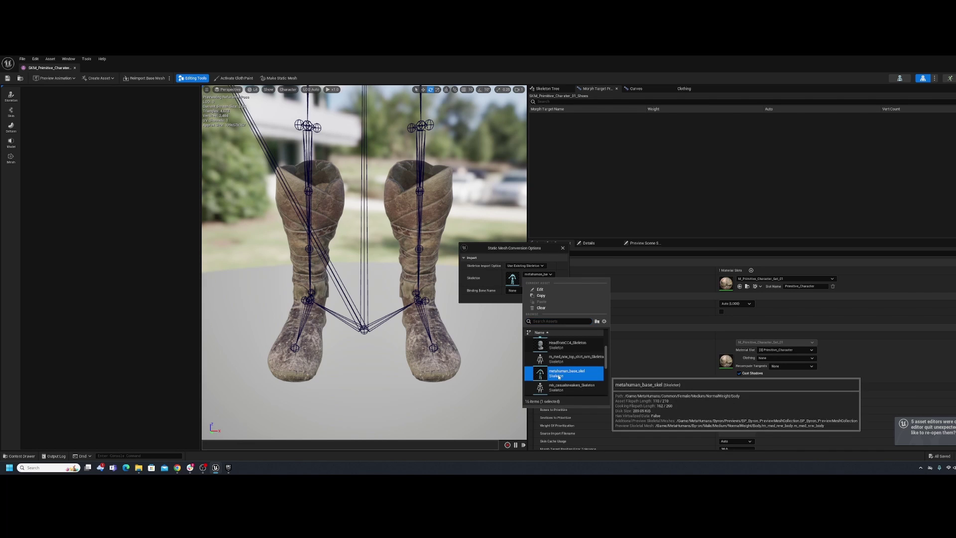
left_click(487, 303)
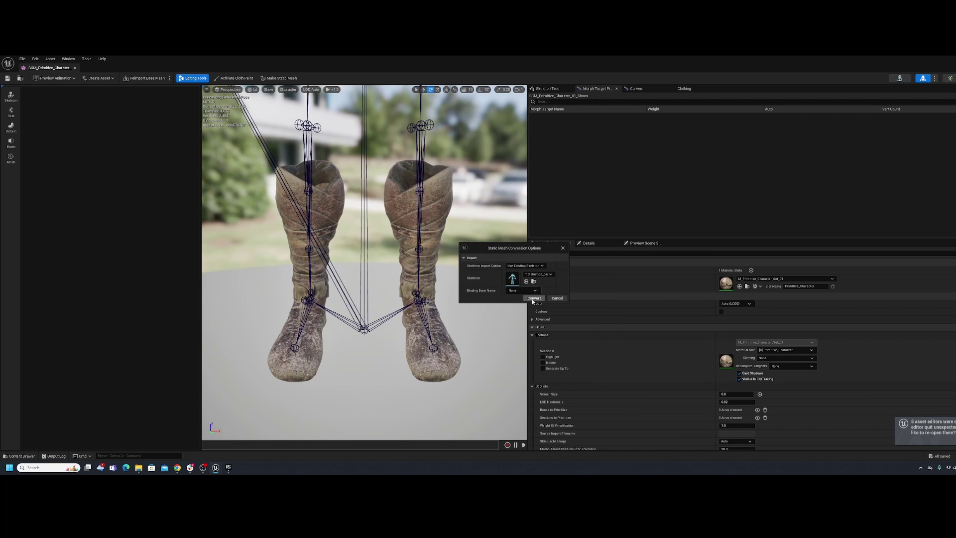
left_click(533, 299)
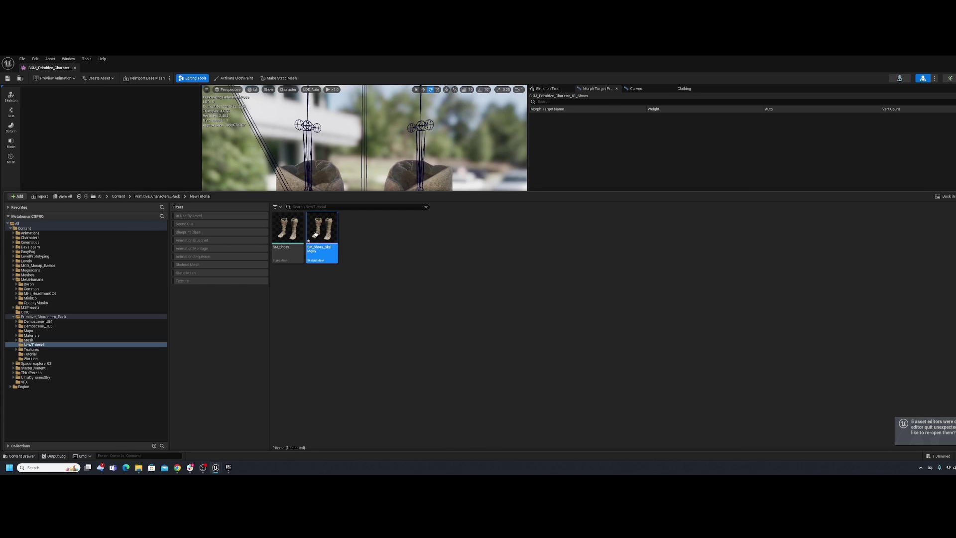
Rename the new skeletal mesh as SKM_Shoes_SkelMesh and save it.
right_click(312, 247)
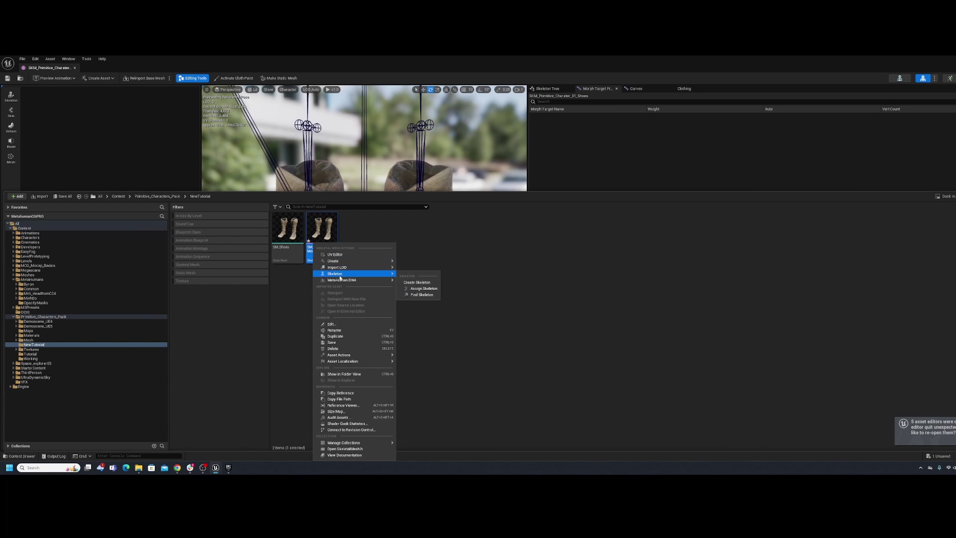
left_click(335, 315)
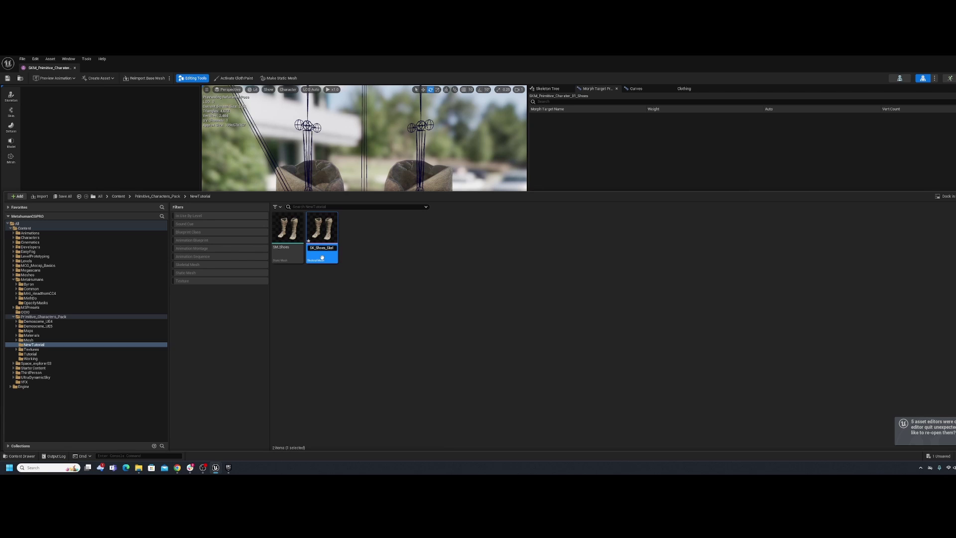
key("Return")
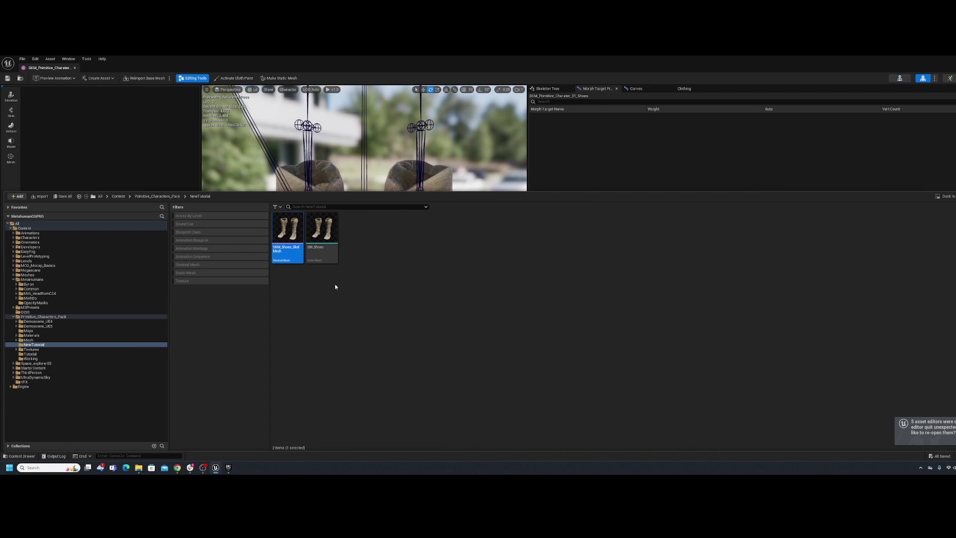
Open SKM_Shoes_SkelMesh for editing, show its modeling tools and view the boots together with the full MetaHuman skeleton.
double_click(284, 241)
right_click_drag(353, 158, 349, 260)
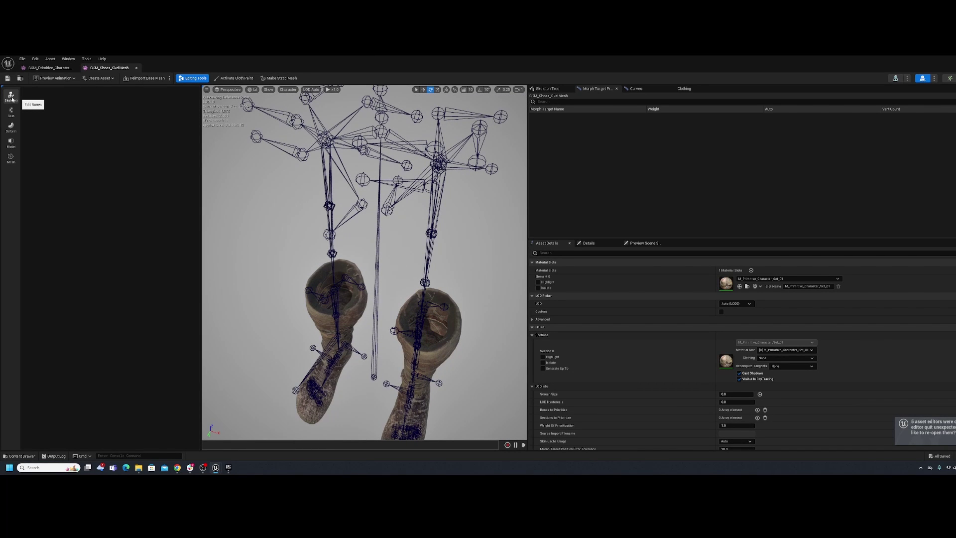
left_click(11, 143)
right_click_drag(322, 314, 353, 283)
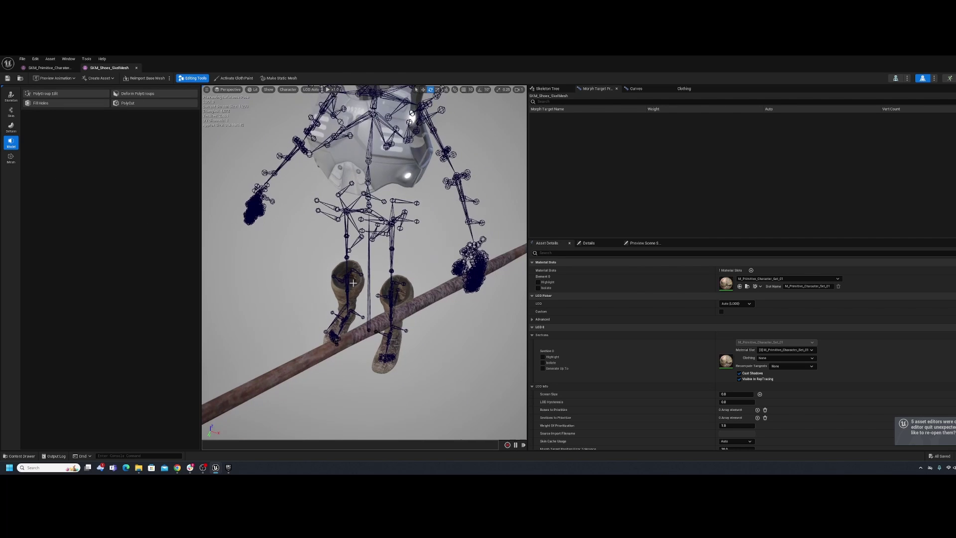
Start the Edit Skeleton tool on the boots and look at the available skin tools such as Bind Skin.
left_click(11, 96)
left_click(44, 94)
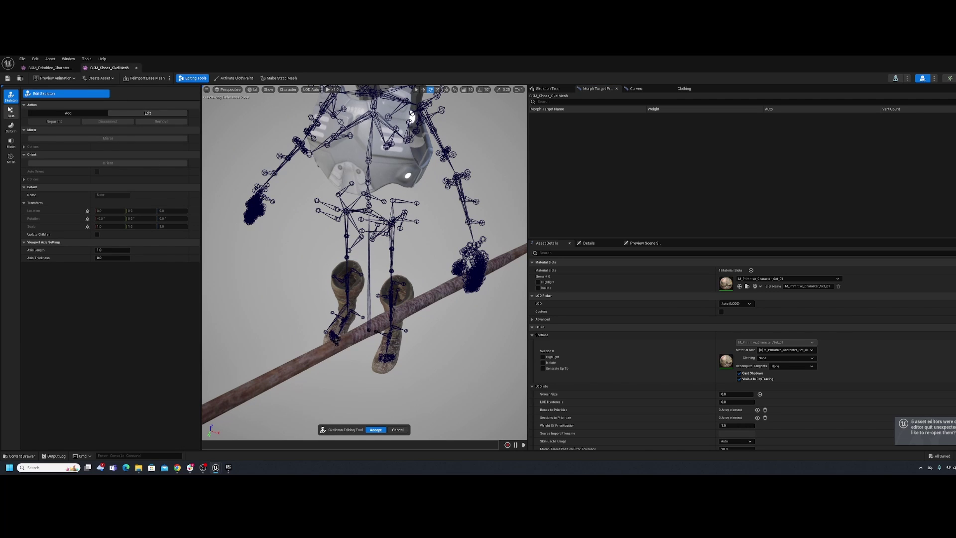
left_click(11, 112)
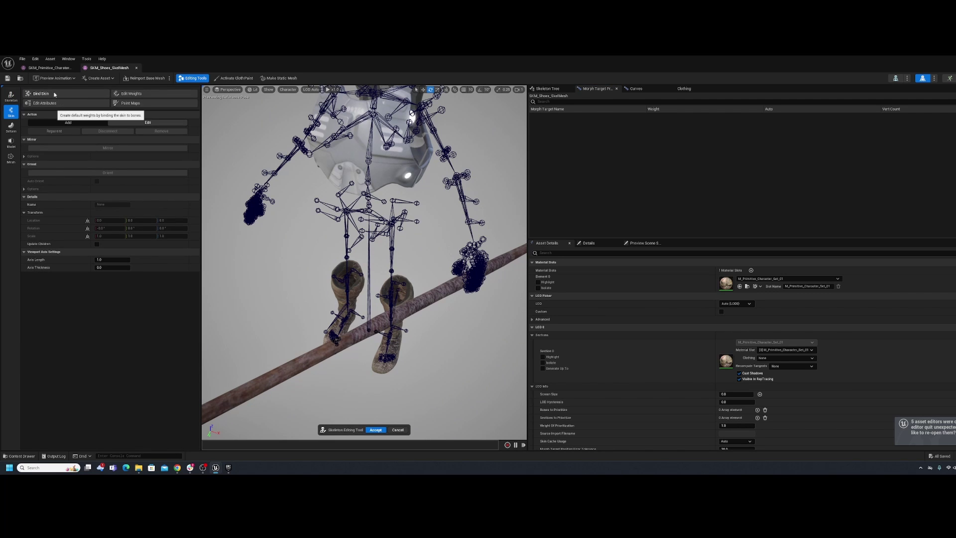
Start PolyGroup Edit on the boots, select their whole polygroup and examine both boots from the front.
left_click(11, 143)
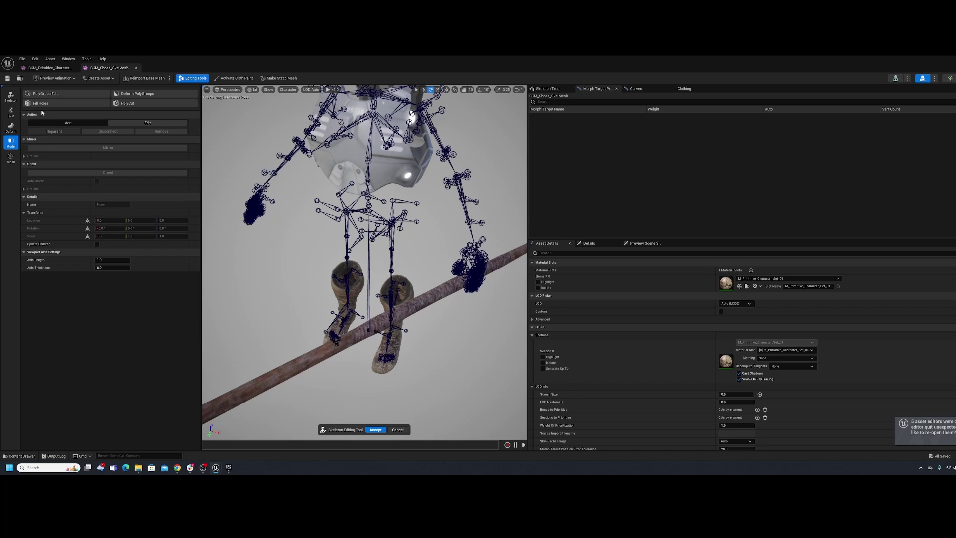
left_click(48, 94)
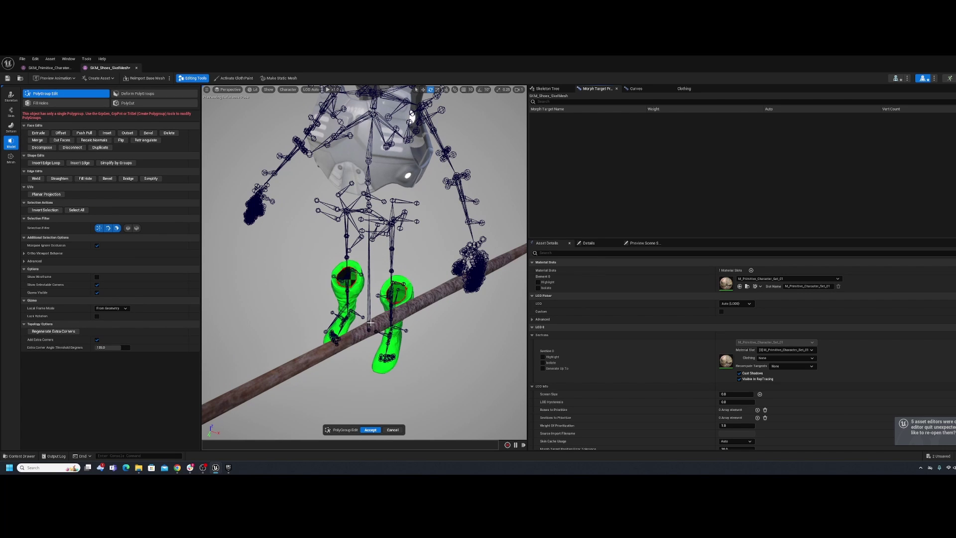
left_click(349, 299)
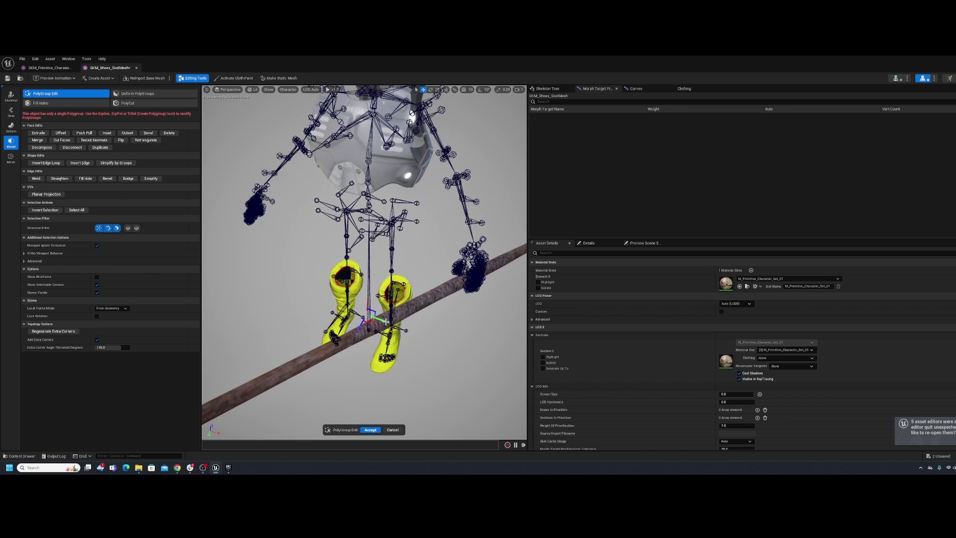
key("w")
right_click_drag(386, 322, 405, 334)
key("s")
key("a")
key("d")
key("a")
key("w")
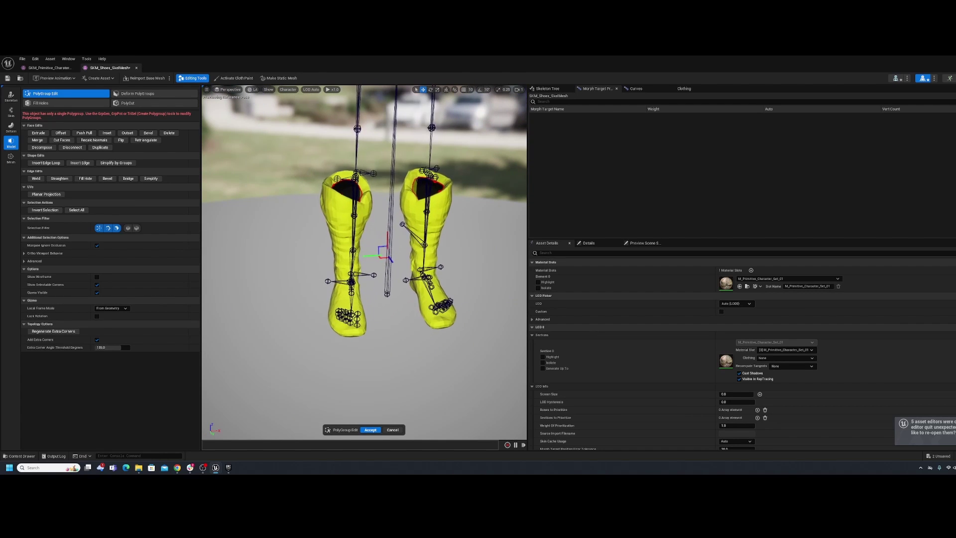
right_click_drag(275, 288, 275, 288)
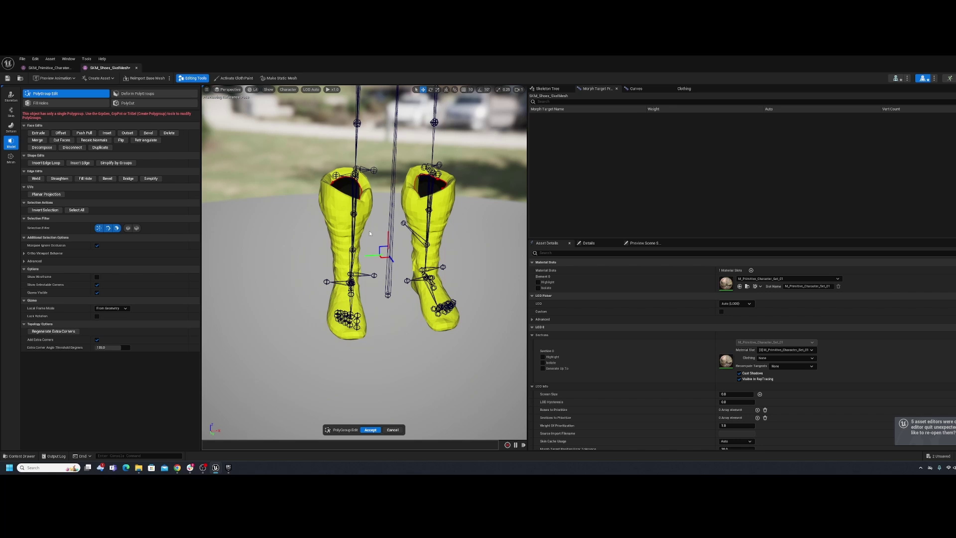
Start a PolyCut on the boots, raise the cutting circle to the boot shafts and rotate it upright.
left_click(133, 103)
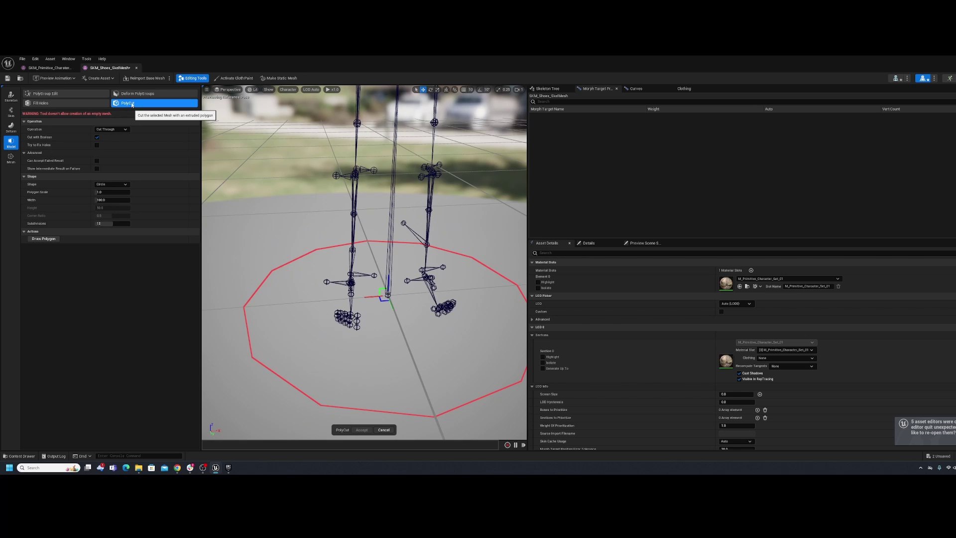
left_click_drag(388, 281, 397, 256)
scroll(392, 189, "down", 3)
key("e")
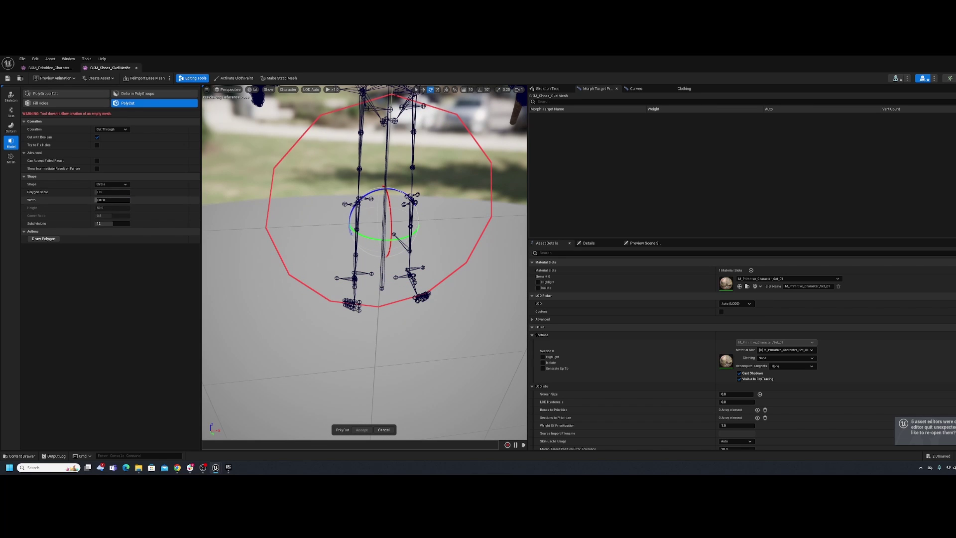
Shrink the PolyCut shape's width until it roughly spans both boot shafts and change its shape to Square.
left_click_drag(112, 200, 92, 199)
key("w")
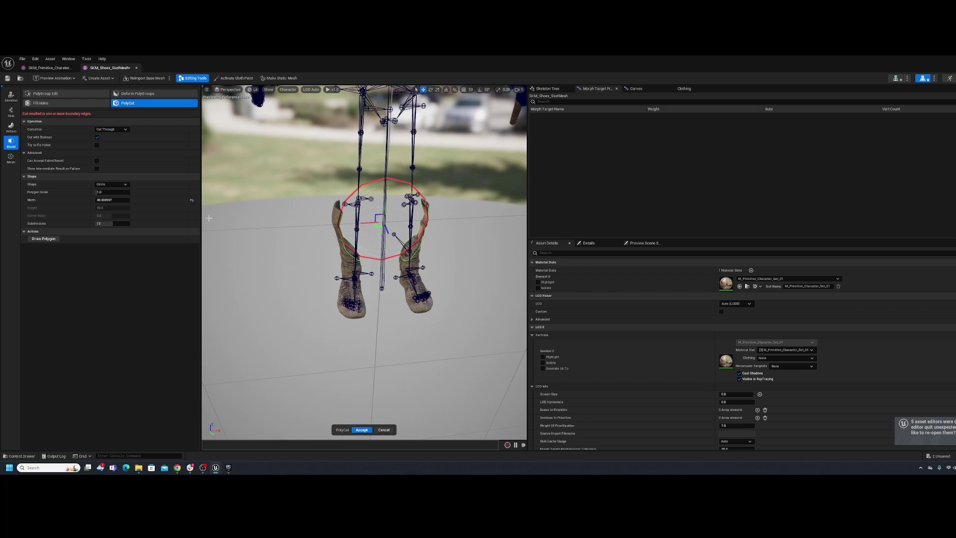
left_click(124, 185)
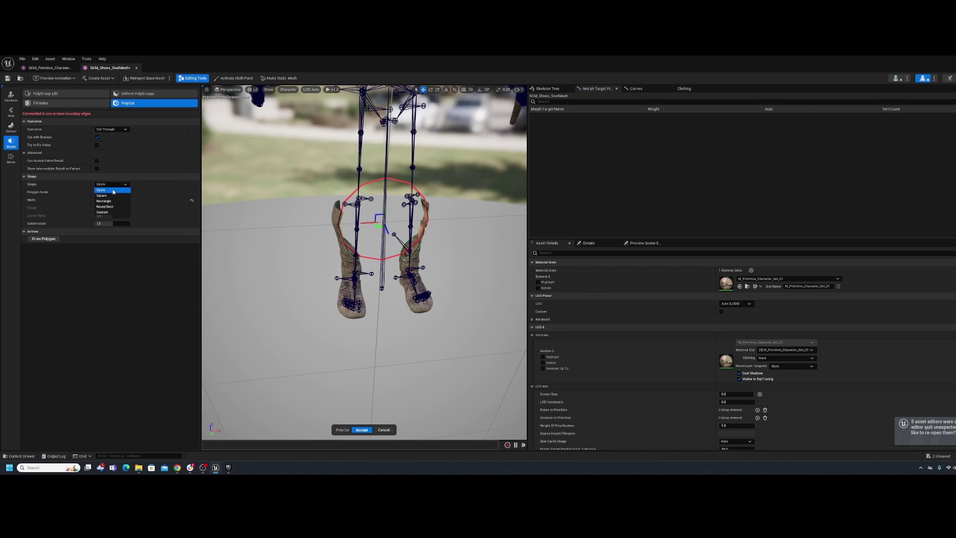
left_click(107, 196)
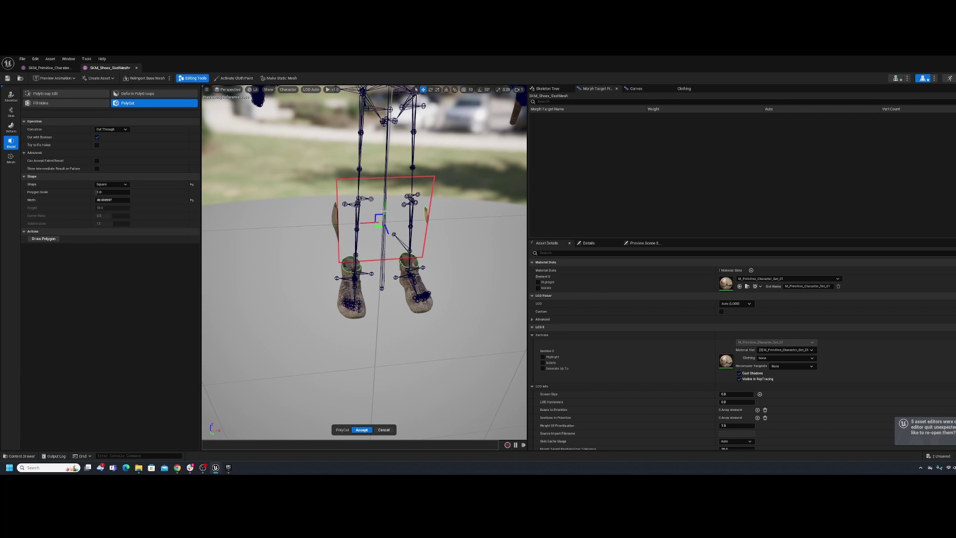
Raise the PolyCut square, widen it across both boot shafts, accept the cut and check the shortened boots.
left_click_drag(384, 211, 382, 165)
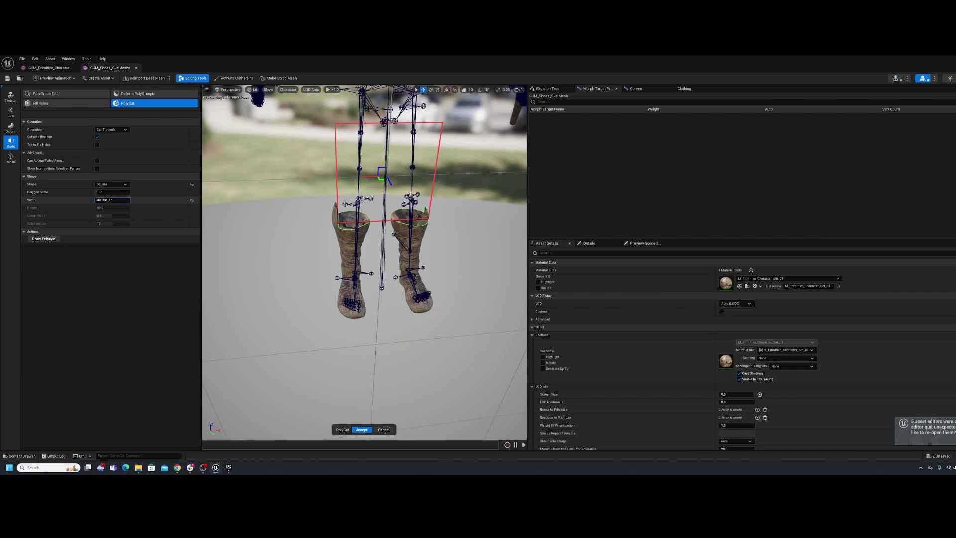
left_click_drag(112, 200, 129, 199)
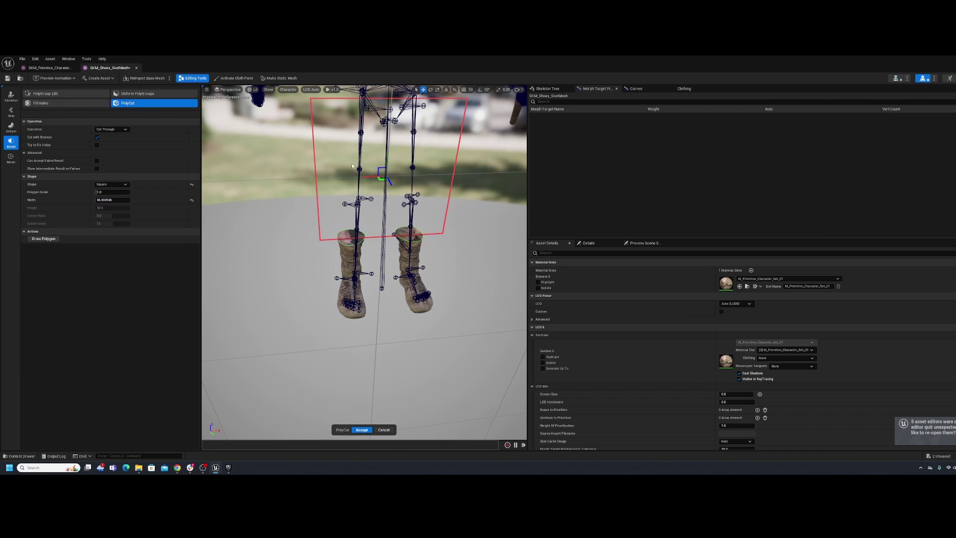
right_click_drag(364, 249, 414, 243)
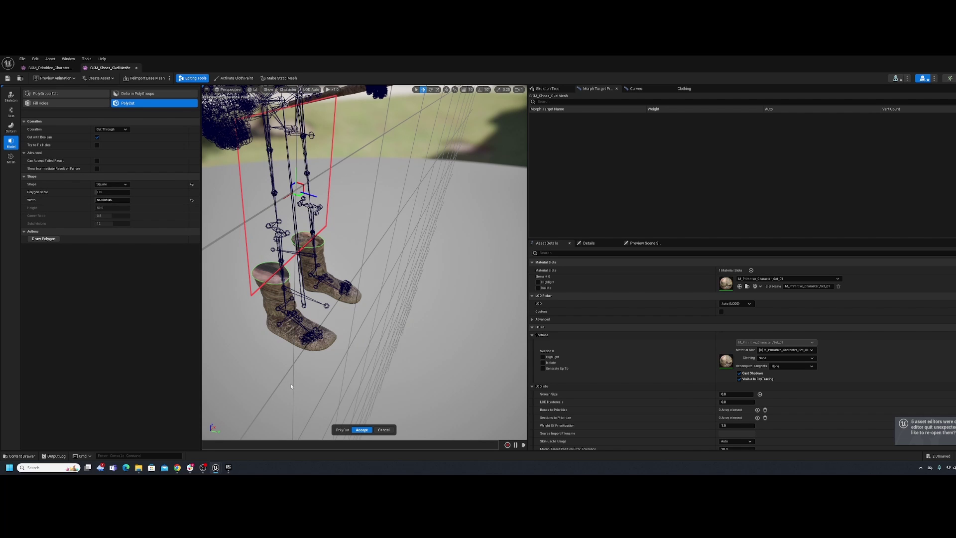
left_click(362, 430)
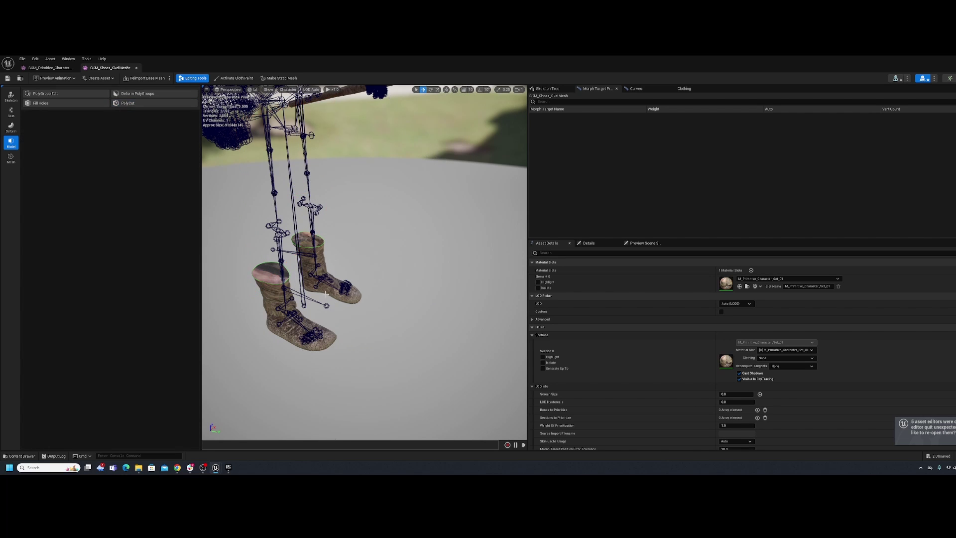
left_click_drag(325, 293, 281, 147, "alt")
scroll(348, 279, "up", 4)
scroll(280, 148, "down", 2)
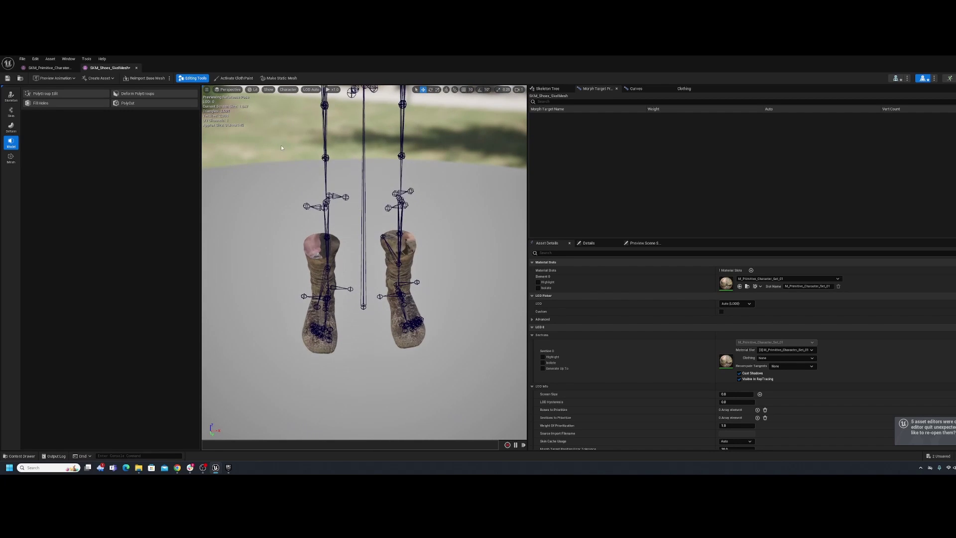
Leave the editing tools, try rotating the character's right thigh bone and undo the rotation.
left_click(11, 96)
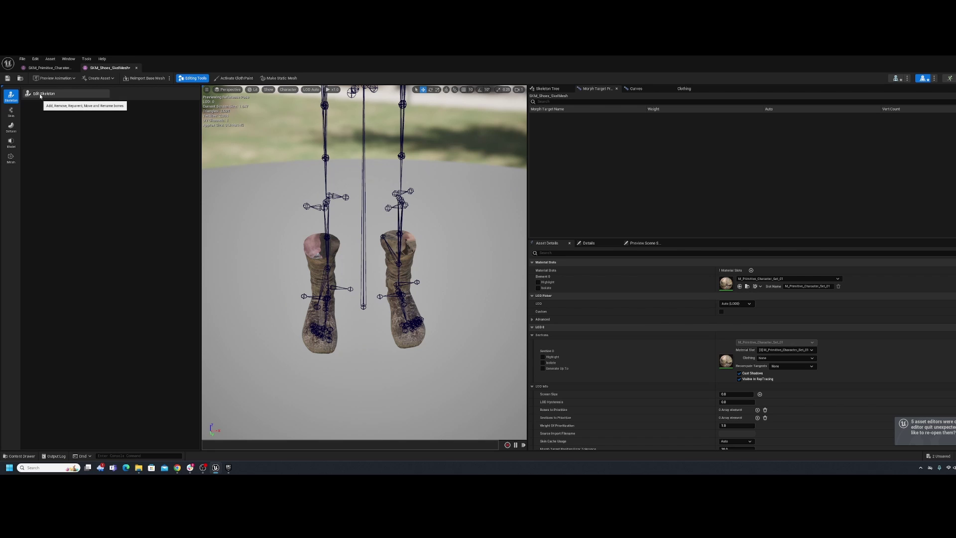
left_click(195, 79)
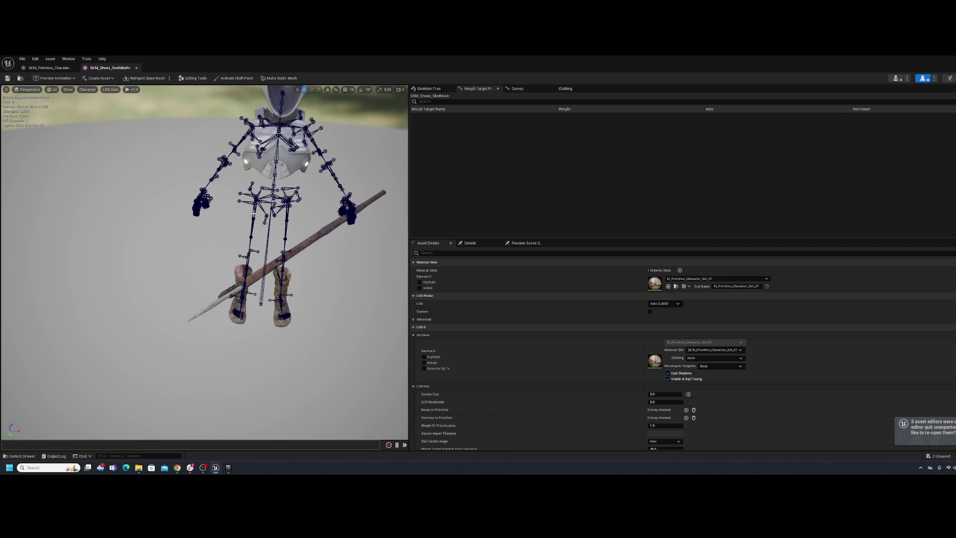
left_click(254, 215)
key("e")
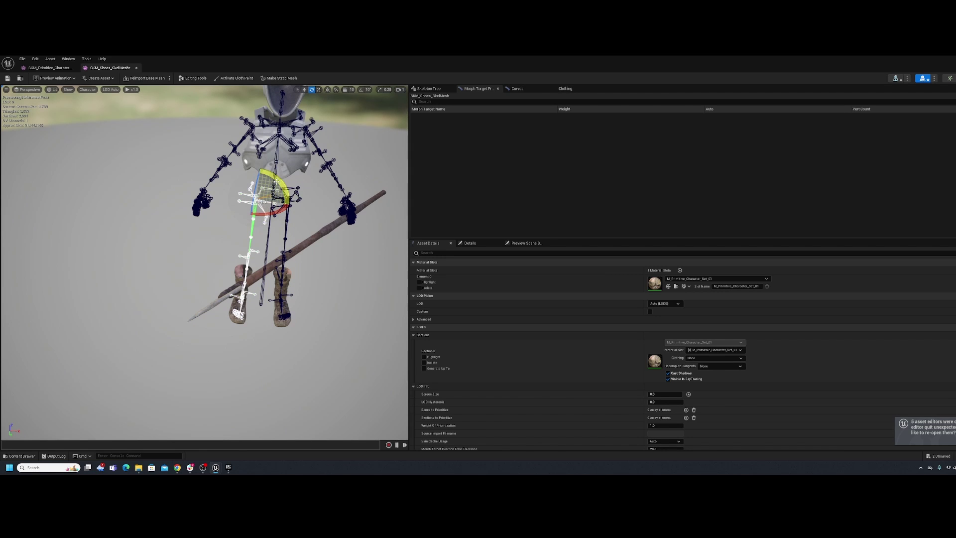
left_click_drag(276, 180, 251, 177)
key("ctrl+z")
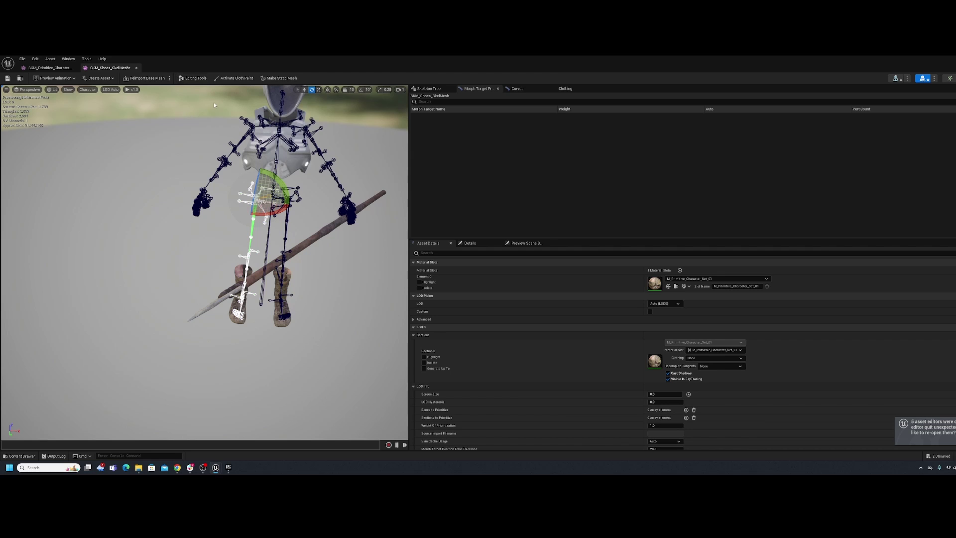
Bind the boots' skin to the skeleton with the Direct Distance binding type and accept it.
left_click(197, 79)
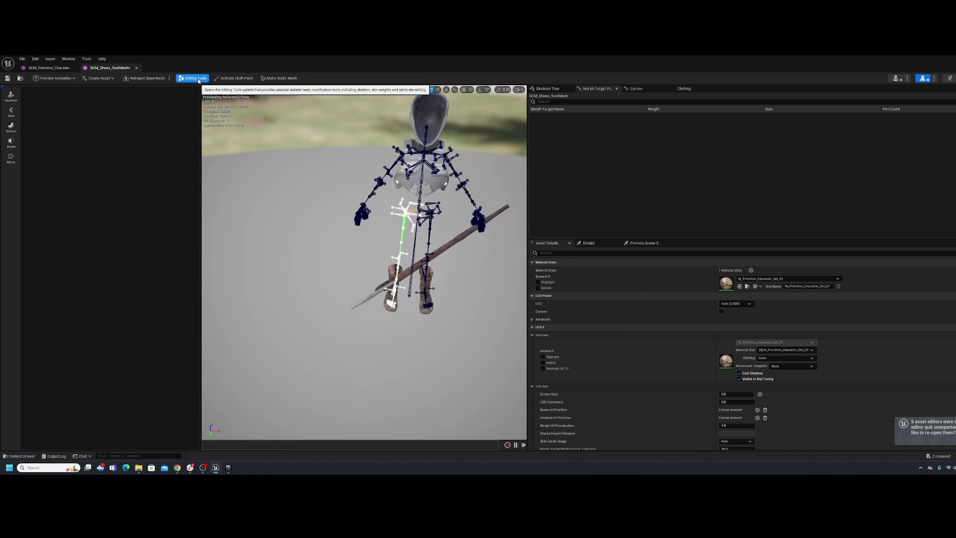
left_click(12, 113)
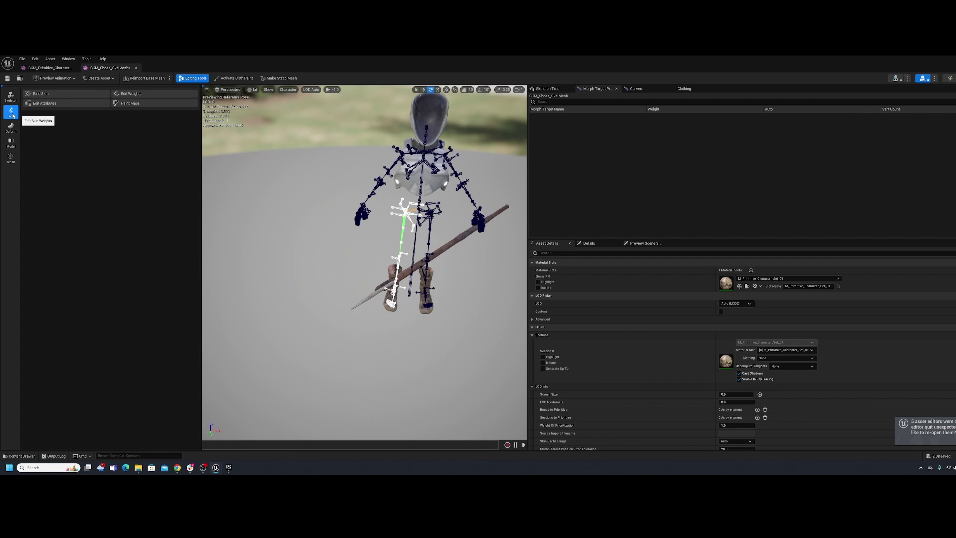
left_click(40, 95)
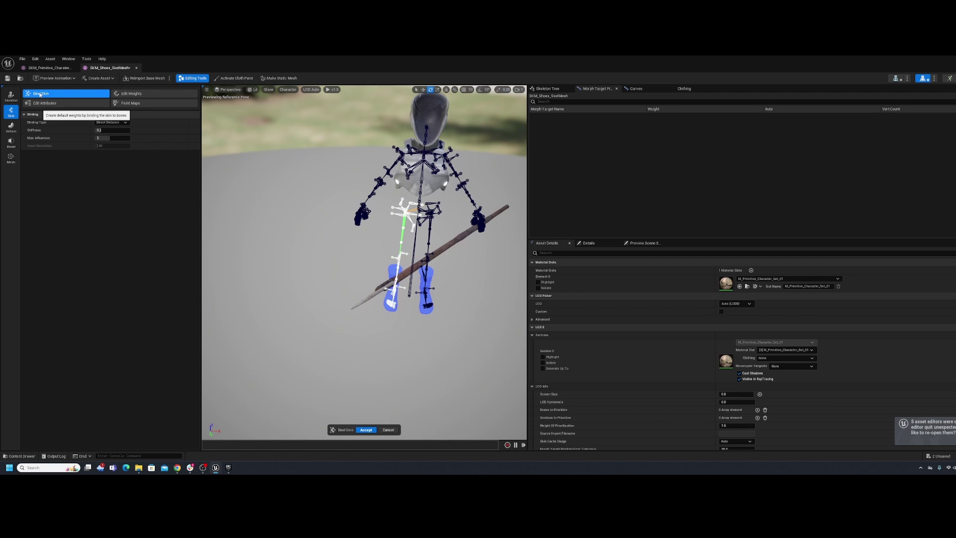
left_click(366, 430)
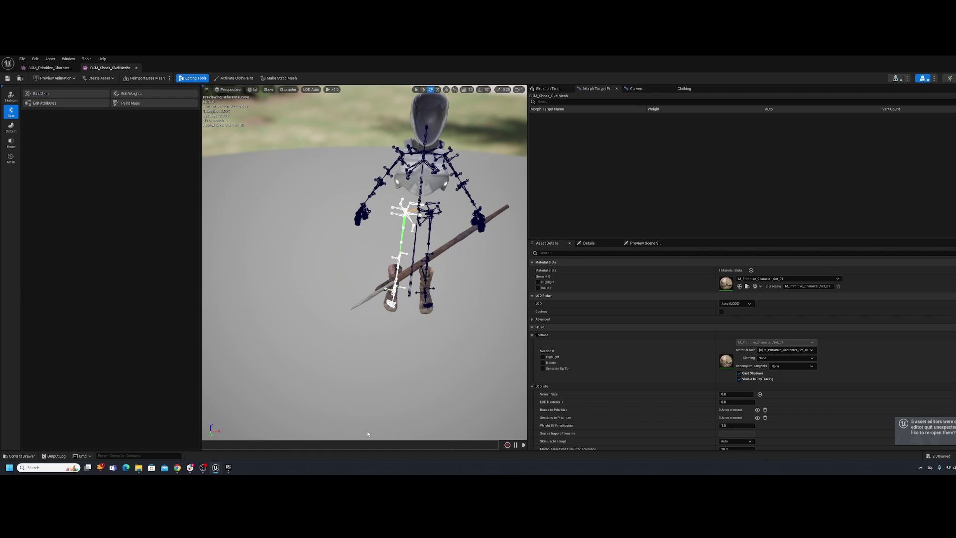
Leave the editing tools and rotate both thigh bones outward to test how the boots deform.
left_click(11, 97)
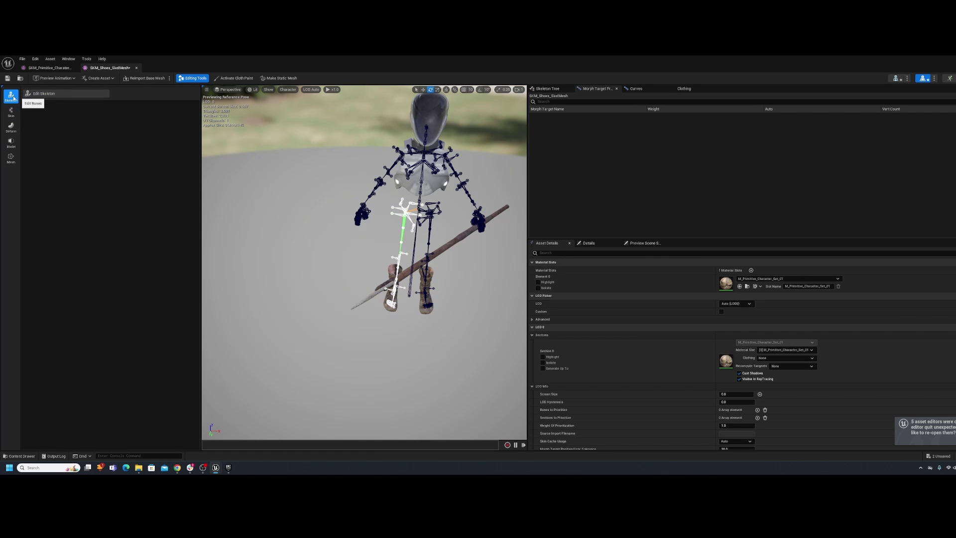
left_click(197, 78)
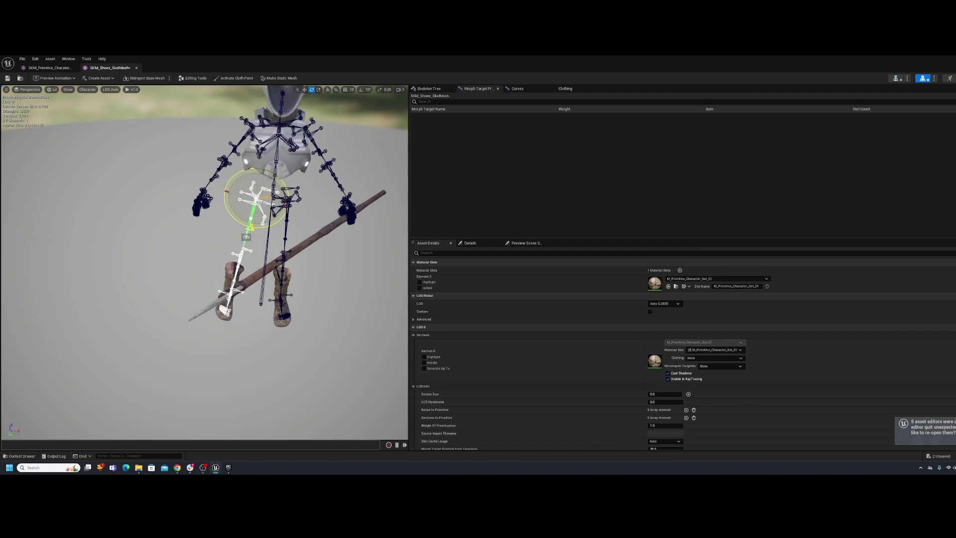
mouse_move(246, 237)
left_mouse_down()
mouse_move(236, 235)
mouse_move(257, 239)
mouse_move(242, 238)
left_mouse_up()
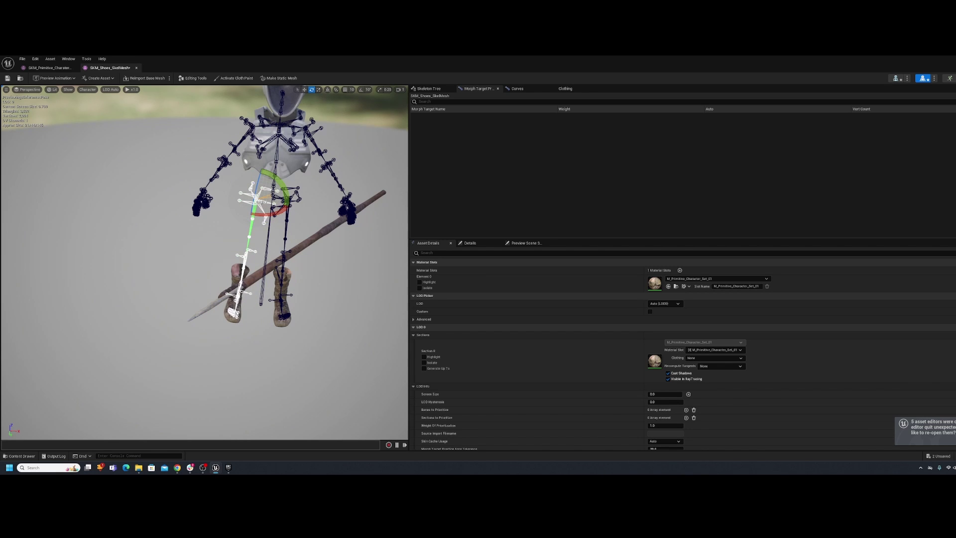
left_click(286, 227)
left_click_drag(279, 174, 262, 183)
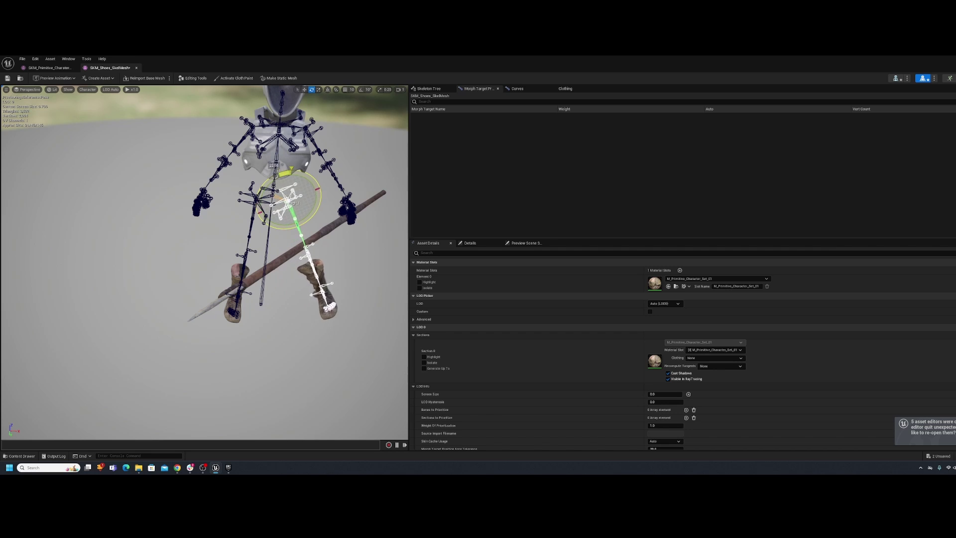
left_click_drag(308, 226, 302, 248)
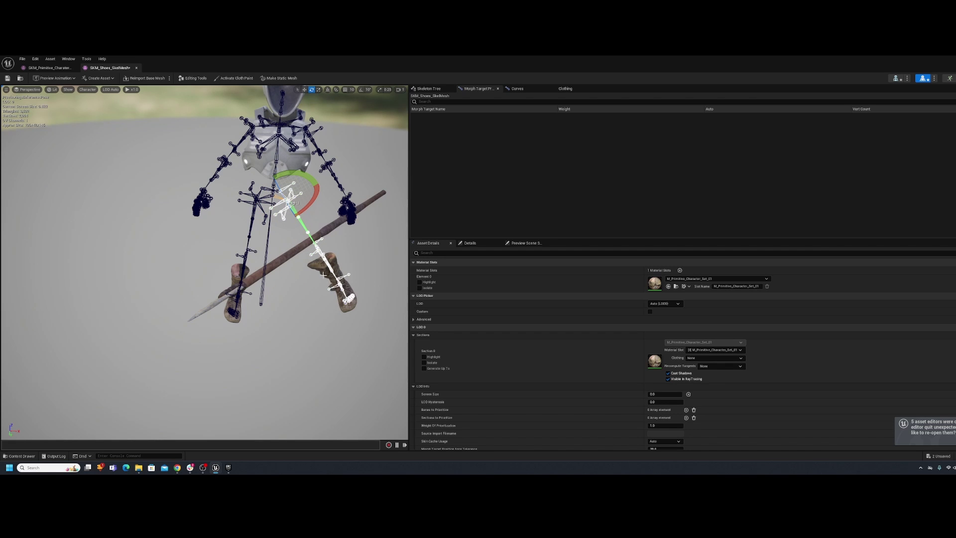
right_click_drag(310, 270, 358, 252)
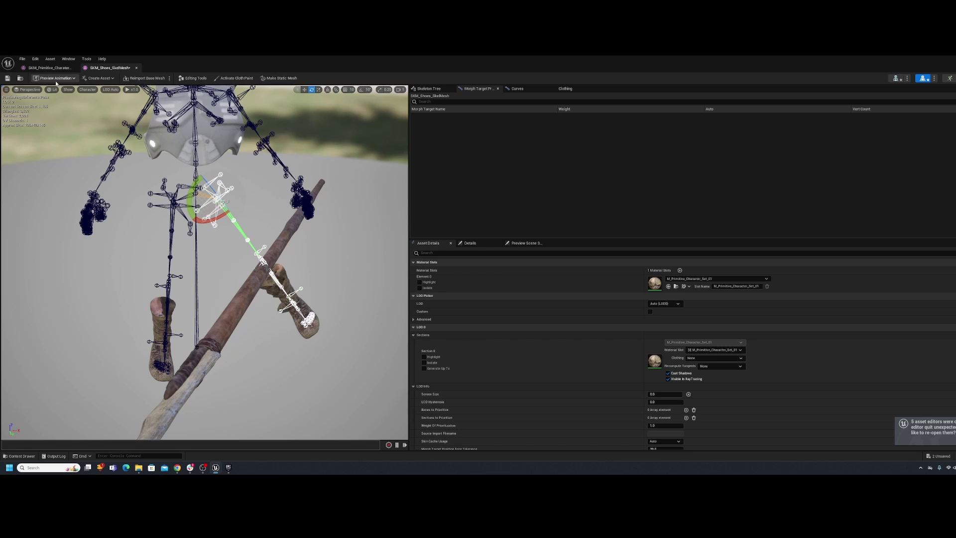
Start the Edit Weights tool on the boots with an Add brush and examine the distorted left boot.
left_click(191, 79)
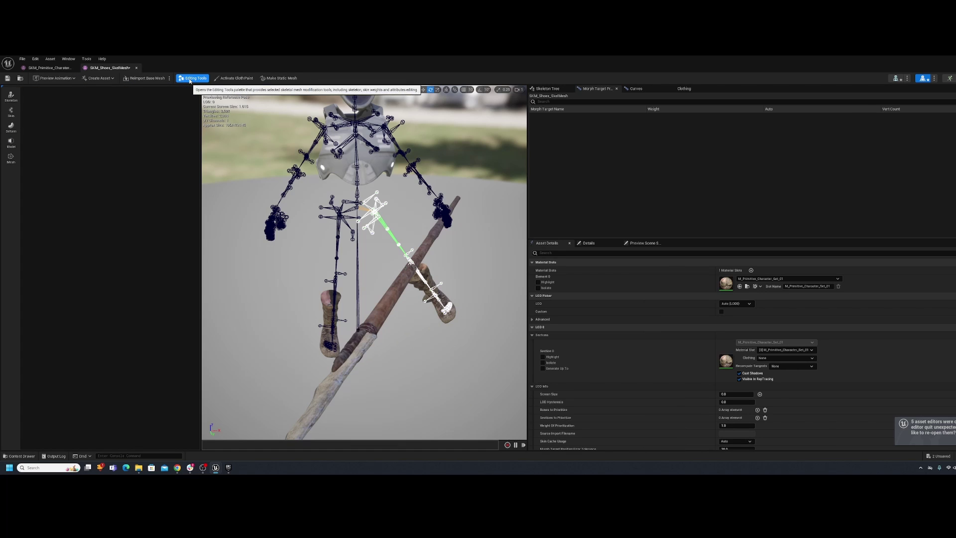
left_click(11, 112)
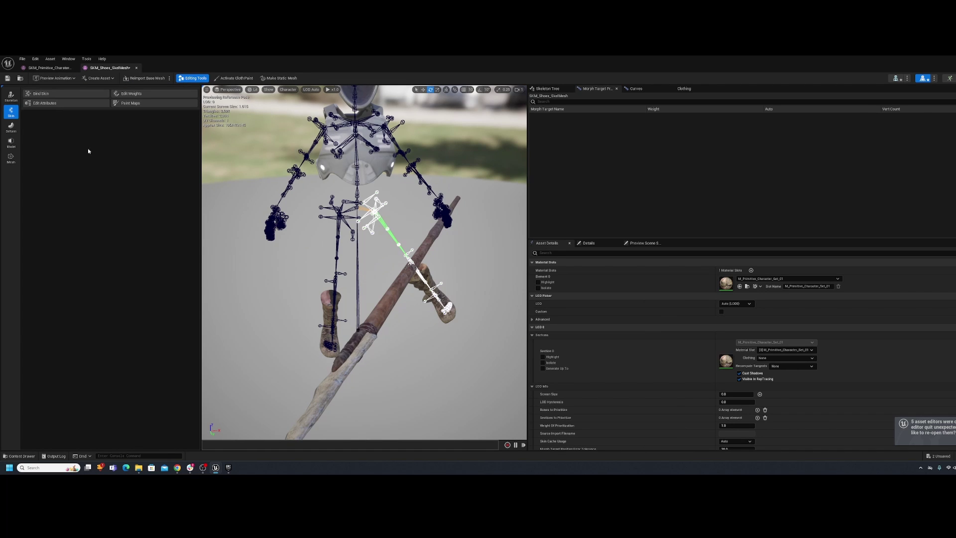
left_click(128, 94)
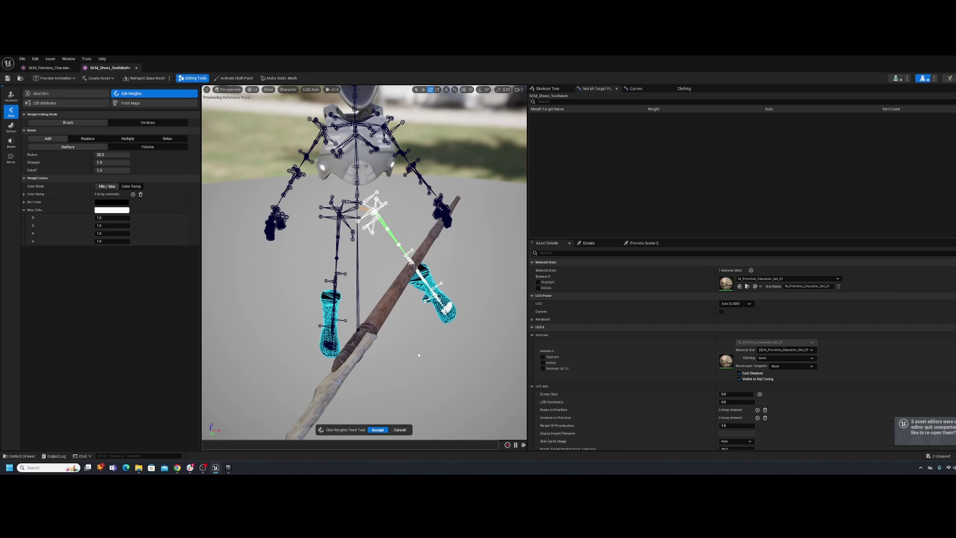
left_click_drag(419, 355, 362, 252, "alt")
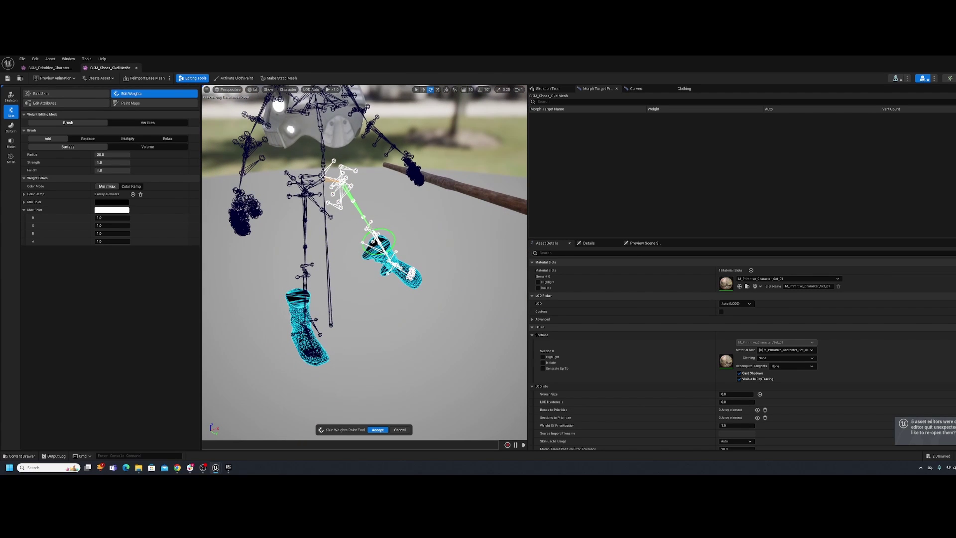
scroll(387, 263, "up", 4)
middle_click_drag(387, 272, 404, 251)
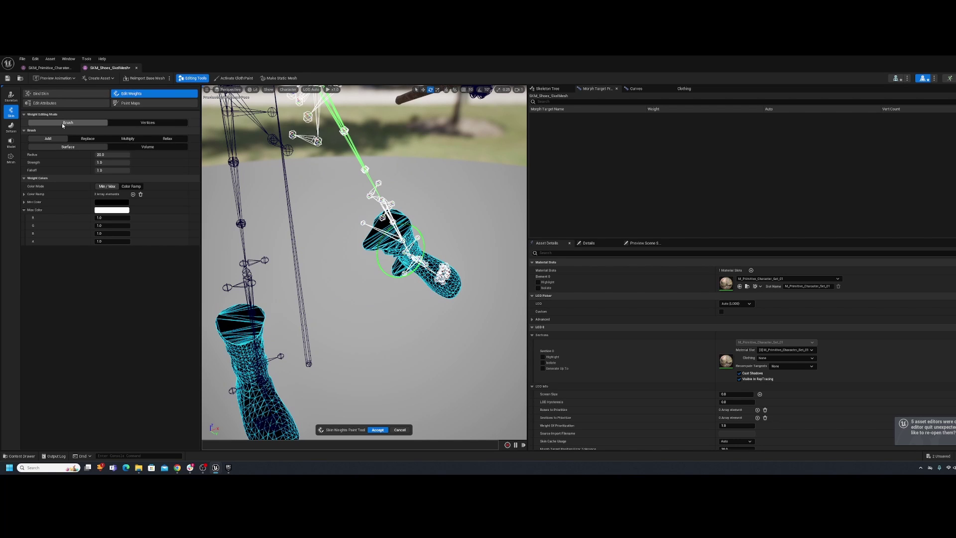
left_click(72, 137)
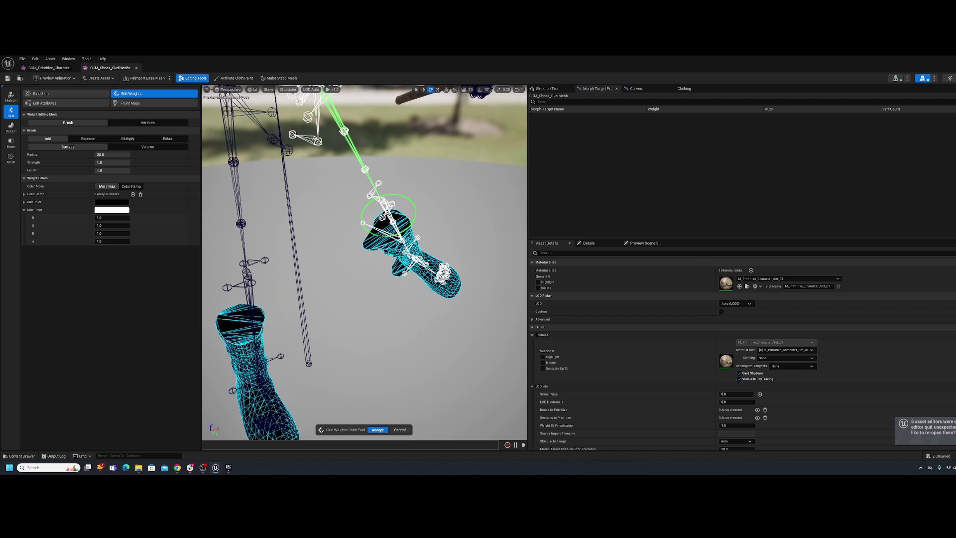
Select the left calf bone, brush added weight onto the boot's distorted shaft and heel, and accept the weight edits.
left_click(389, 204)
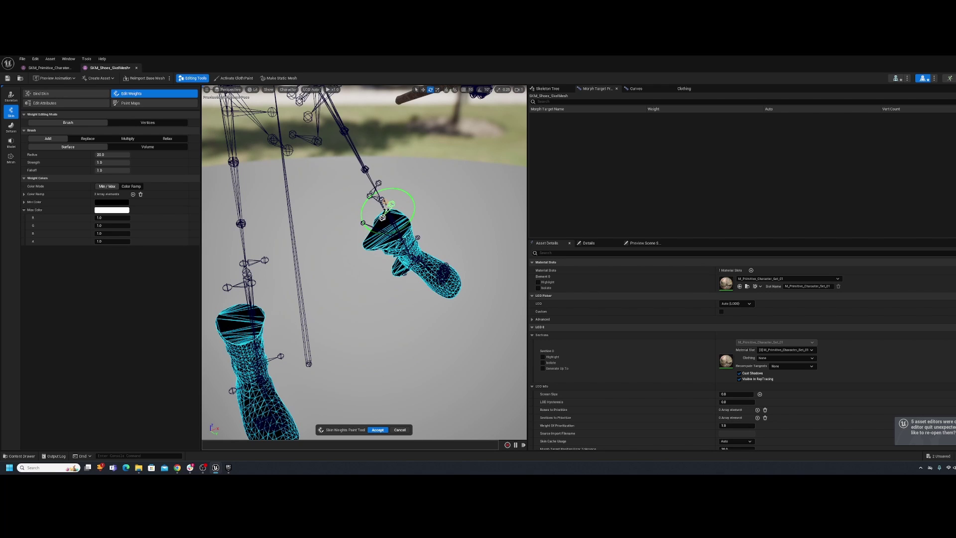
left_click(391, 215)
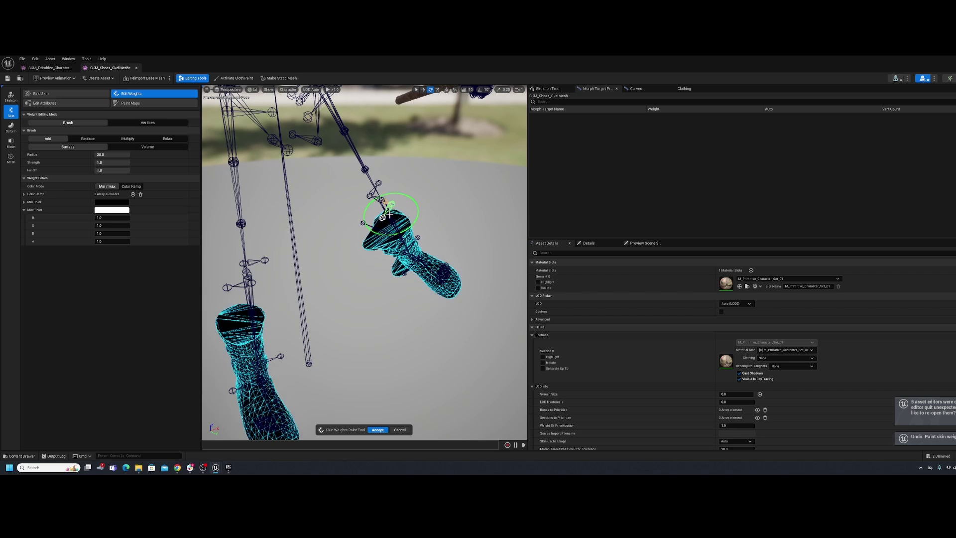
left_click(382, 217)
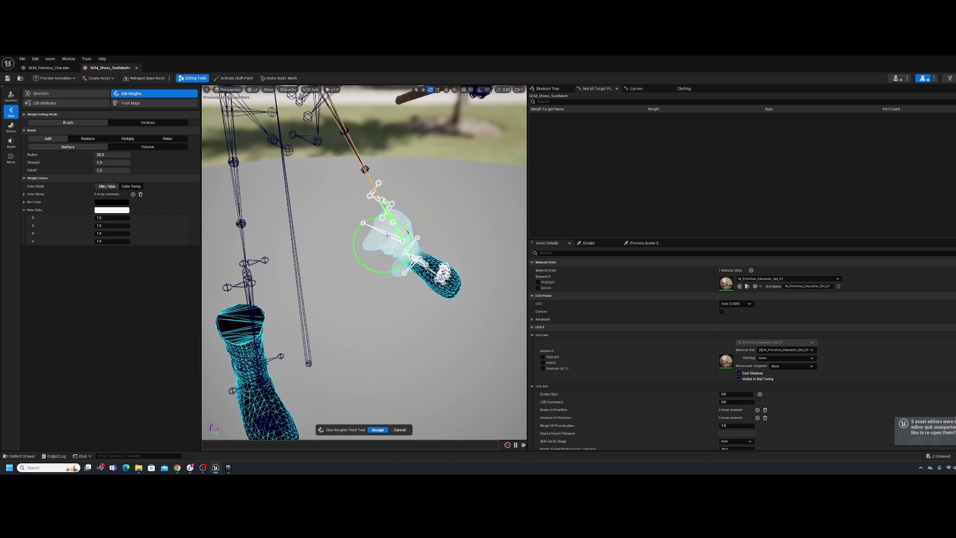
scroll(386, 235, "down", 2)
scroll(387, 236, "up", 5)
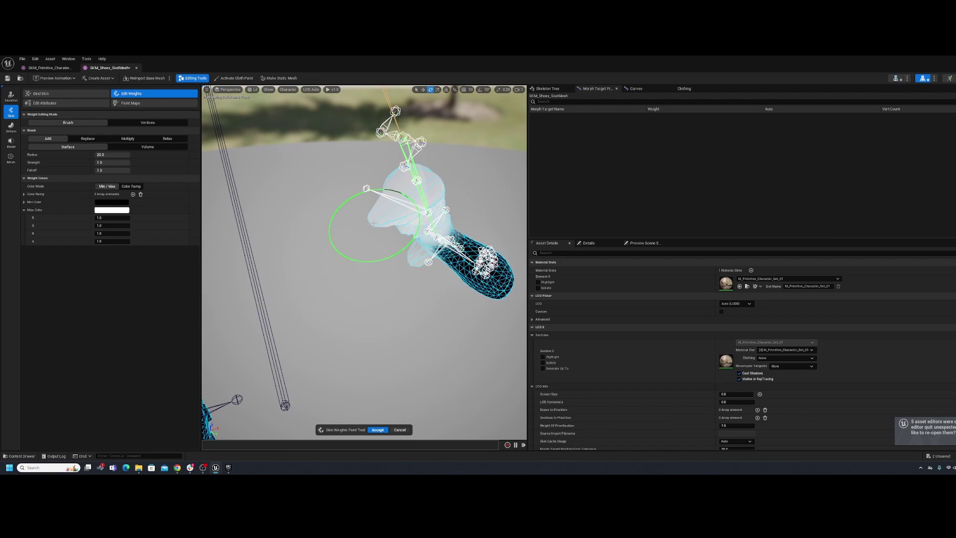
left_click(381, 224)
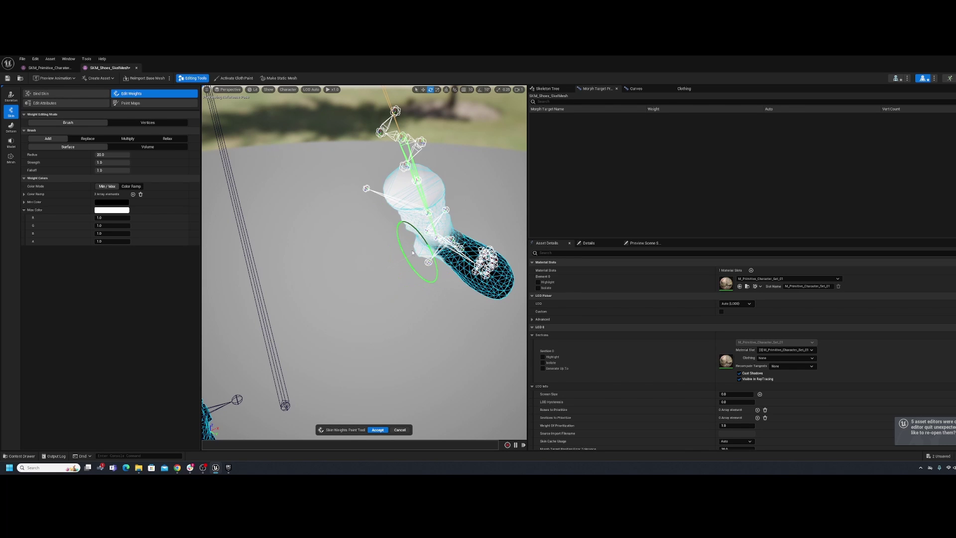
right_click_drag(415, 245, 448, 210)
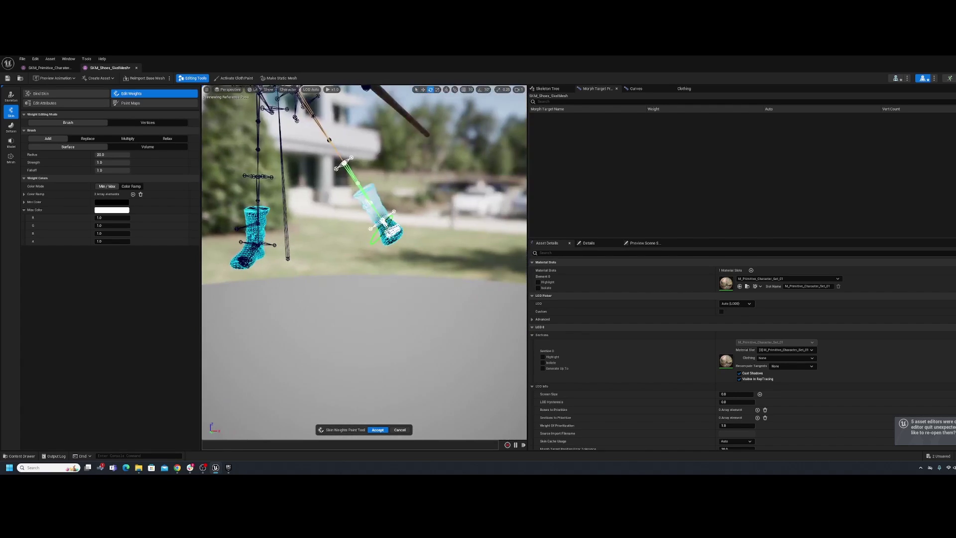
left_click(377, 429)
right_click_drag(381, 433, 388, 428)
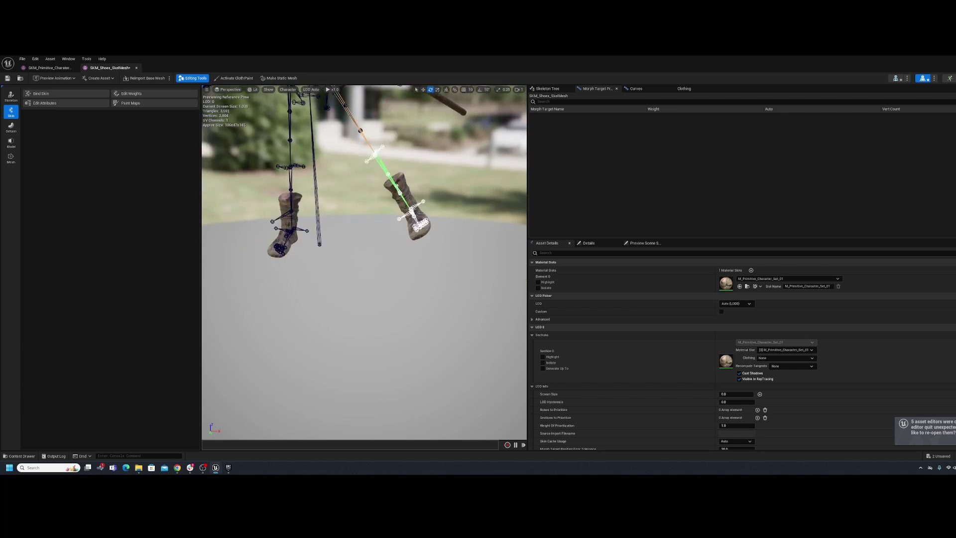
Select the right calf bone, leave the editing tools and rotate the bone outward to test the boot's deformation.
right_click_drag(364, 262, 344, 259)
left_click(257, 235)
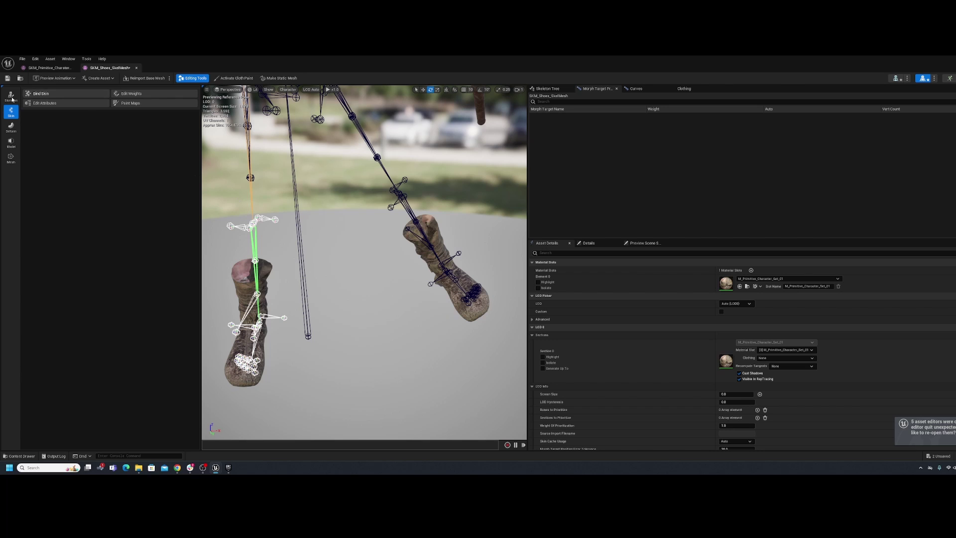
left_click(191, 78)
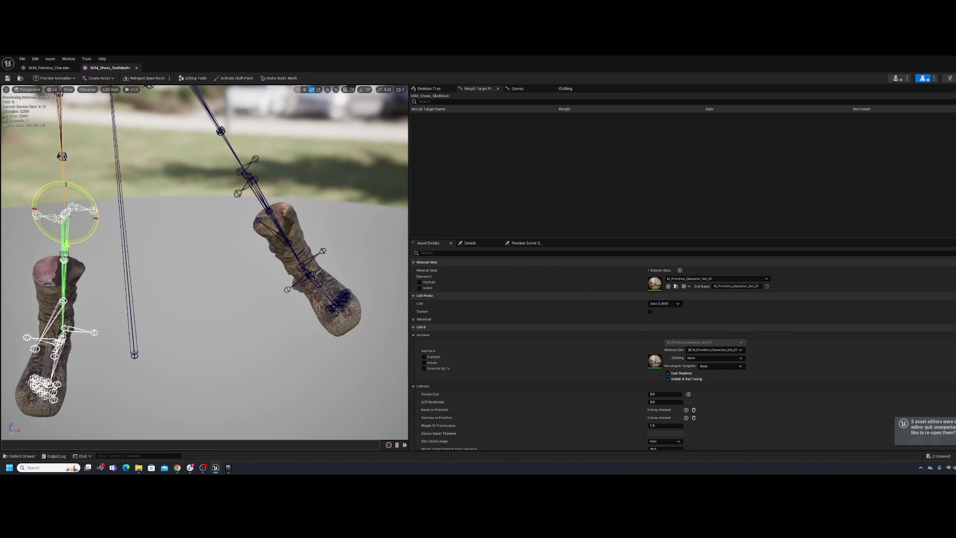
left_click_drag(70, 215, 66, 266)
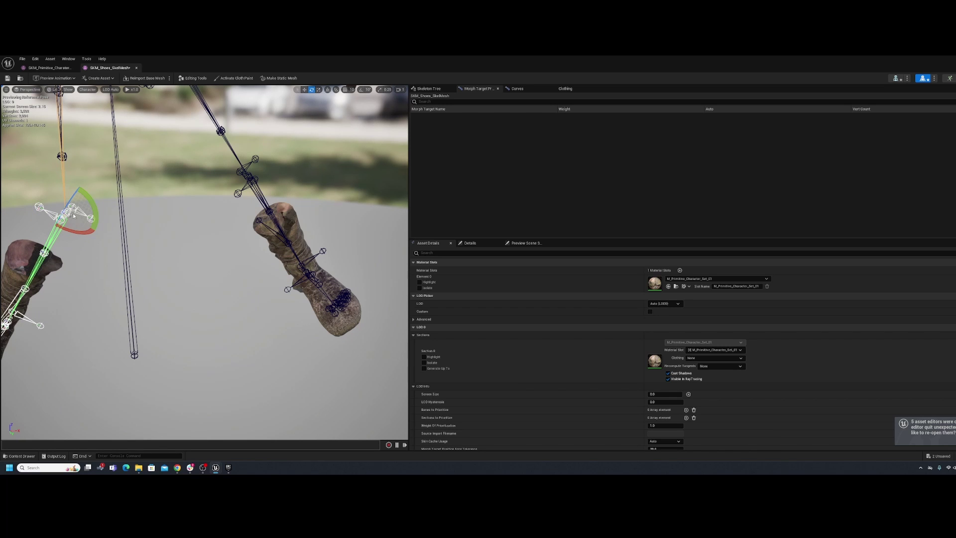
Rotate the right calf bone back in line and rotate the left calf bone to test how both boots deform.
mouse_move(74, 216)
left_mouse_down()
mouse_move(88, 221)
mouse_move(81, 236)
mouse_move(83, 227)
left_mouse_up()
left_click(267, 209)
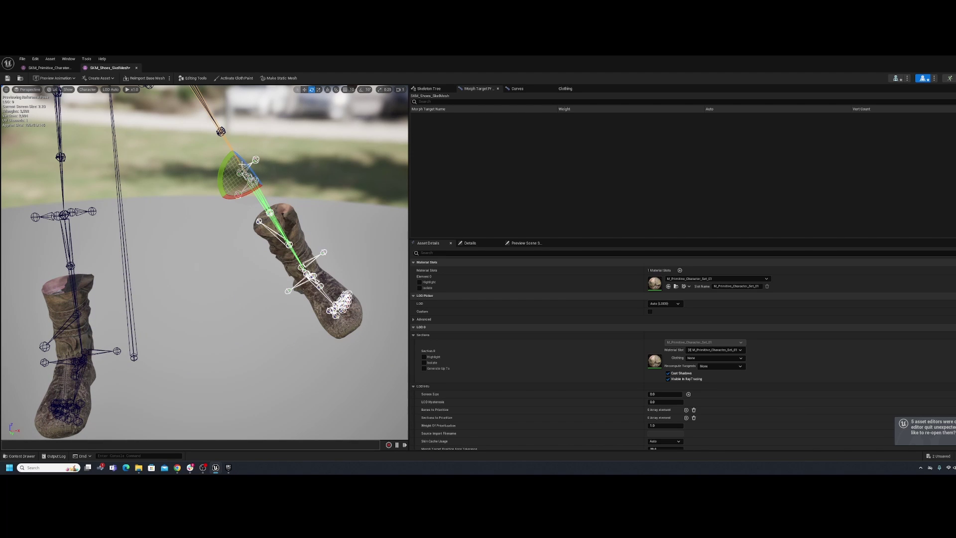
left_click_drag(243, 163, 222, 299)
middle_click_drag(222, 299, 222, 301)
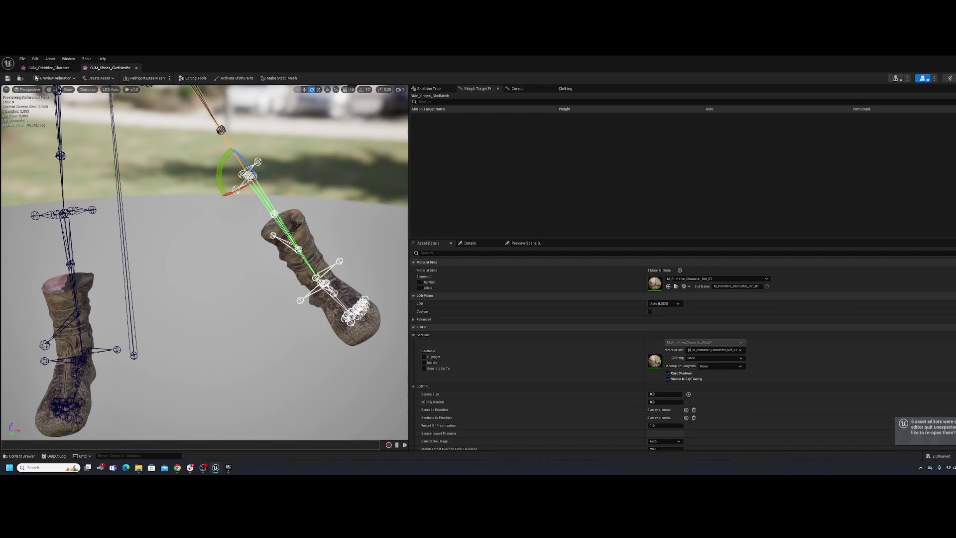
Save the boots' skeletal mesh and close both open skeletal mesh editors.
left_click(8, 78)
left_click(137, 69)
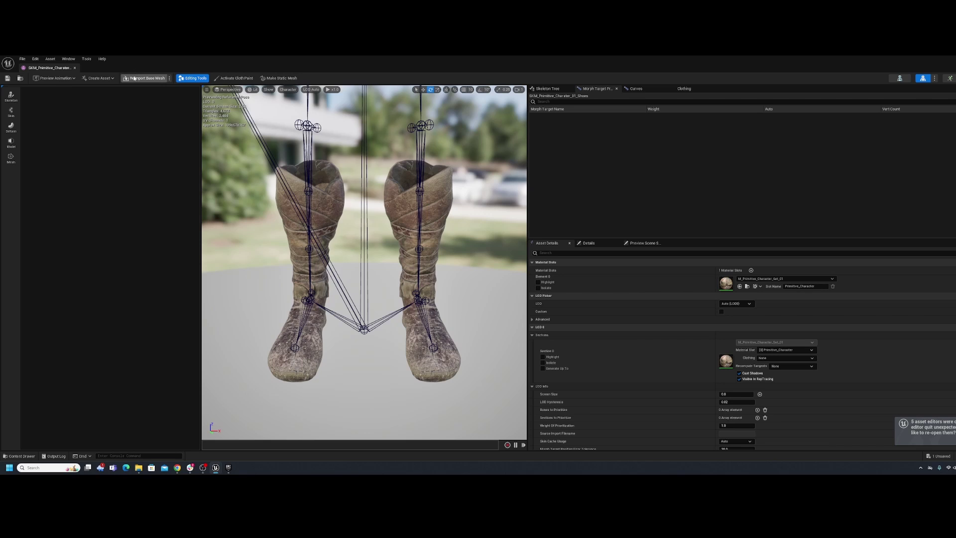
left_click(74, 67)
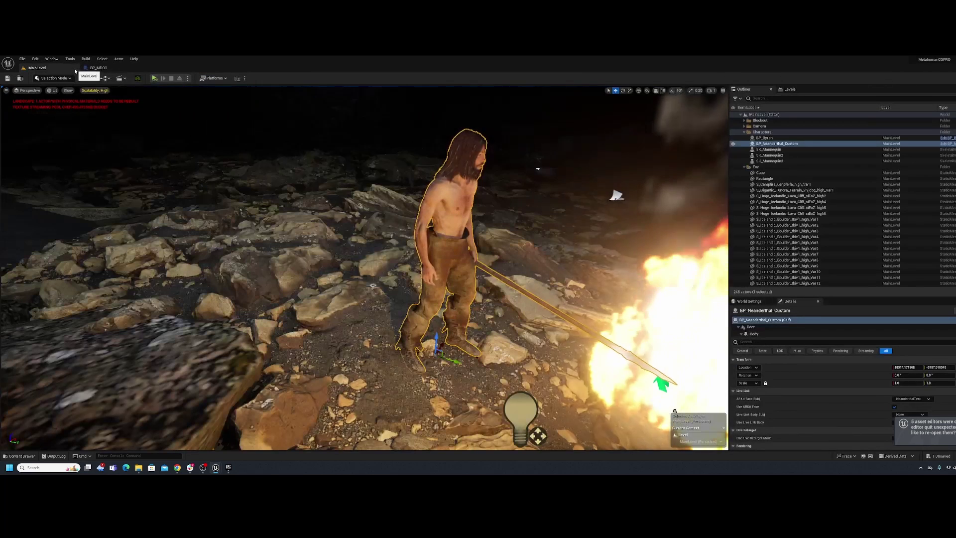
Open the character blueprint BP_MDO1 from its folder under MetaHumans.
left_click(25, 457)
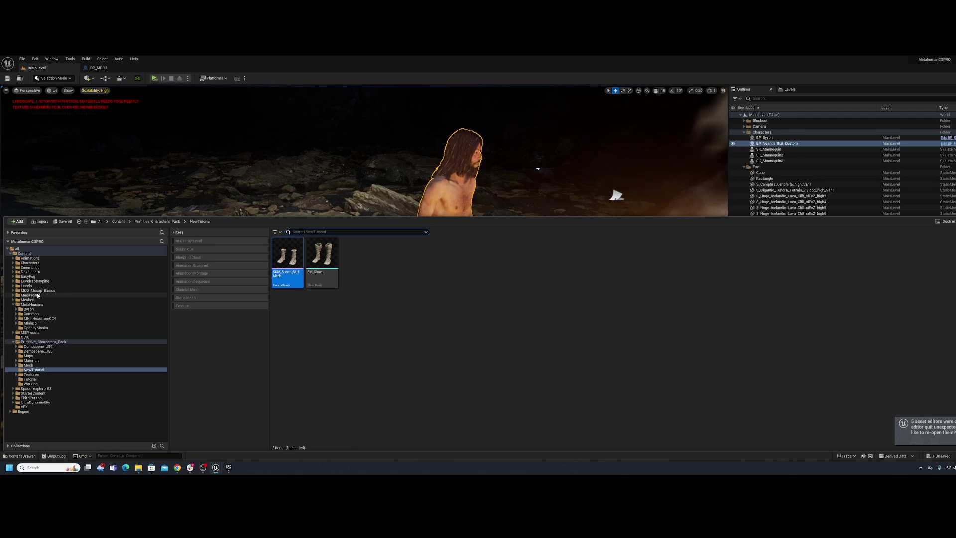
left_click(29, 324)
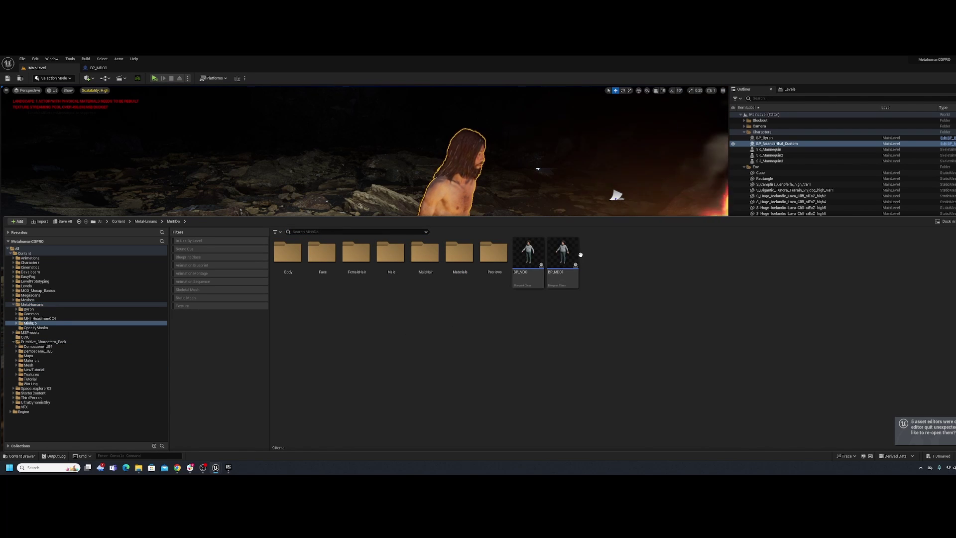
double_click(562, 253)
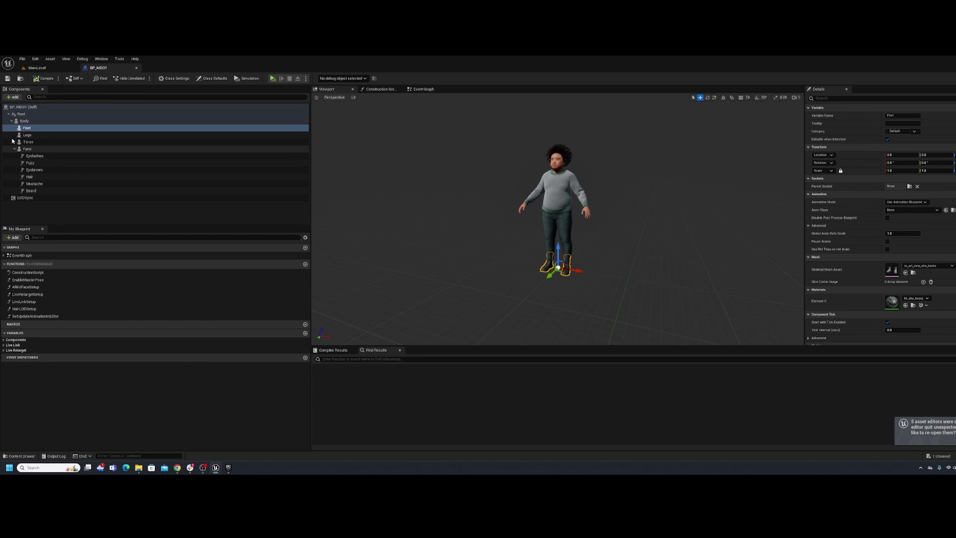
Assign SKM_Shoes_SkelMesh from the NewTutorial folder as the skeletal mesh asset of the Feet component.
right_click_drag(573, 271, 593, 294)
key("w")
key("w")
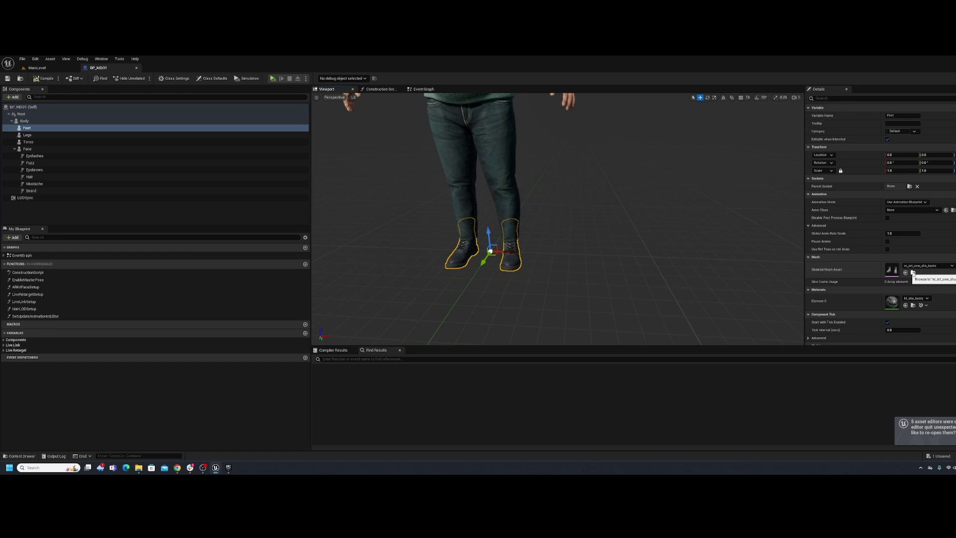
left_click(946, 266)
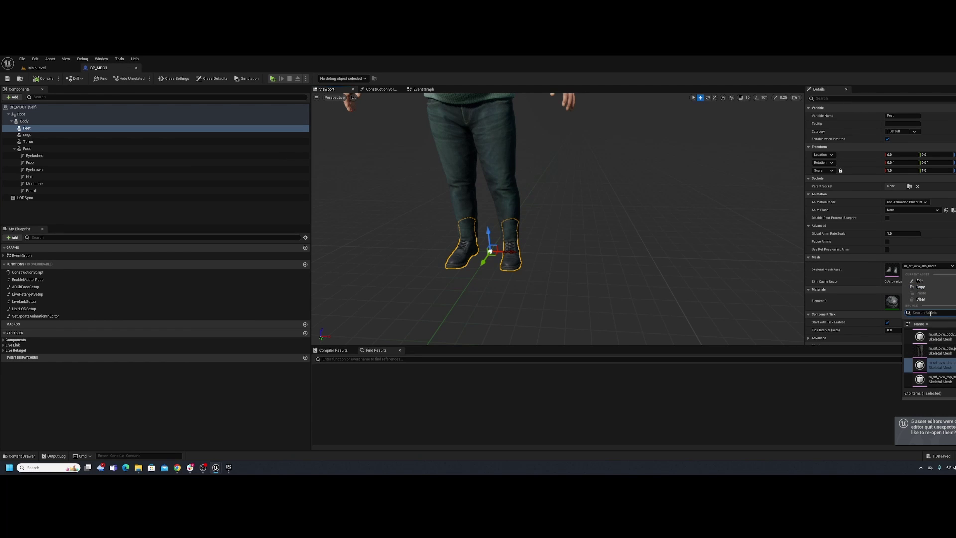
type("skm_shoe")
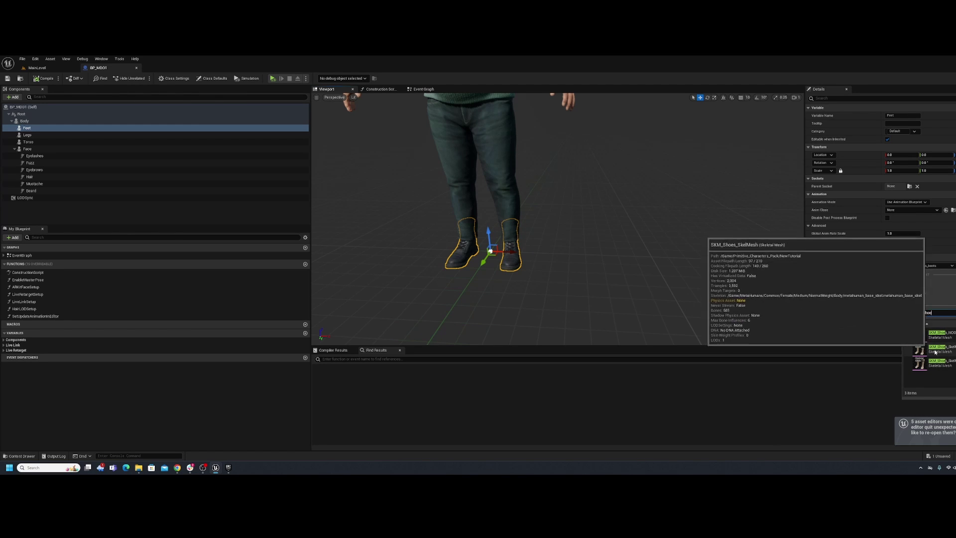
mouse_move(947, 350)
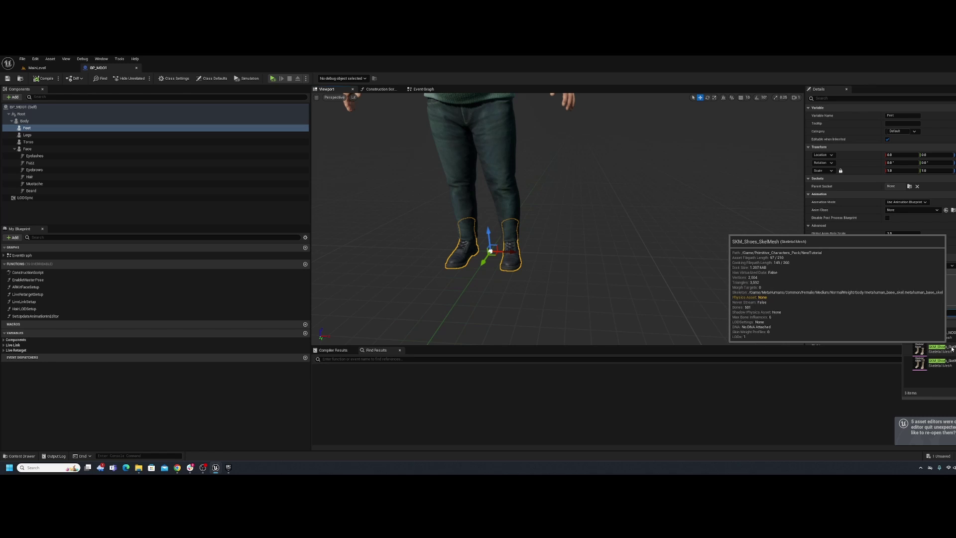
left_click(952, 349)
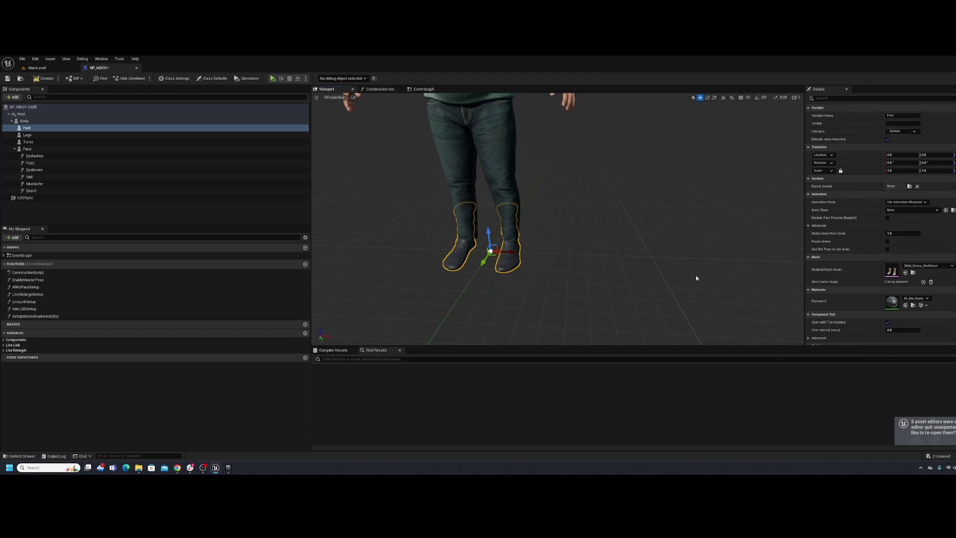
Open SKM_Shoes_SkelMesh and locate its material M_Primitive_Character_Set_01 in the project content.
left_click(912, 272)
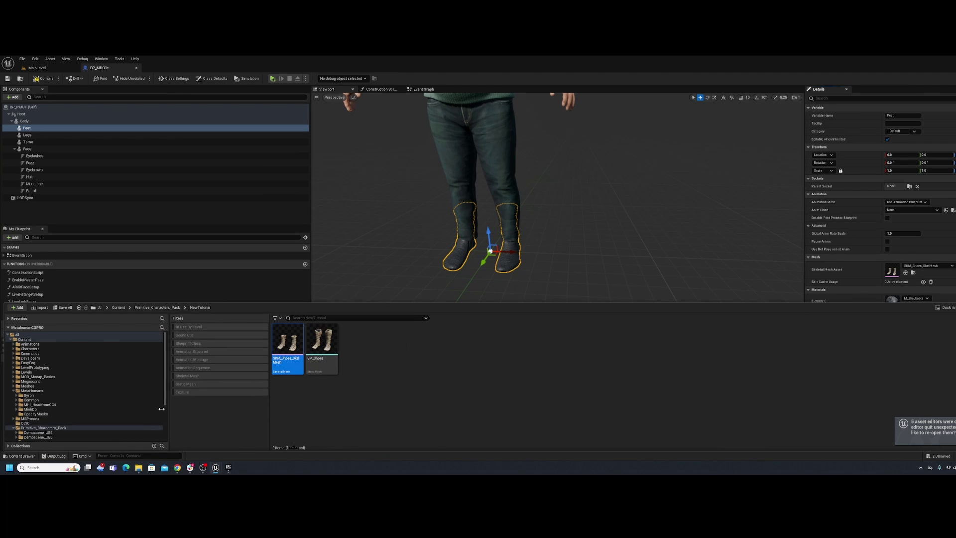
scroll(85, 403, "down", 2)
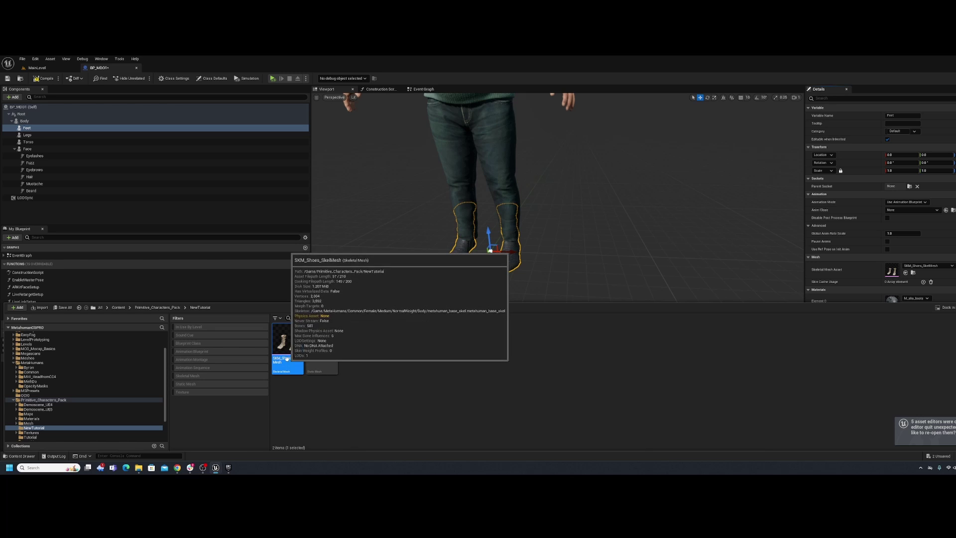
key("w")
right_click_drag(543, 272, 516, 289)
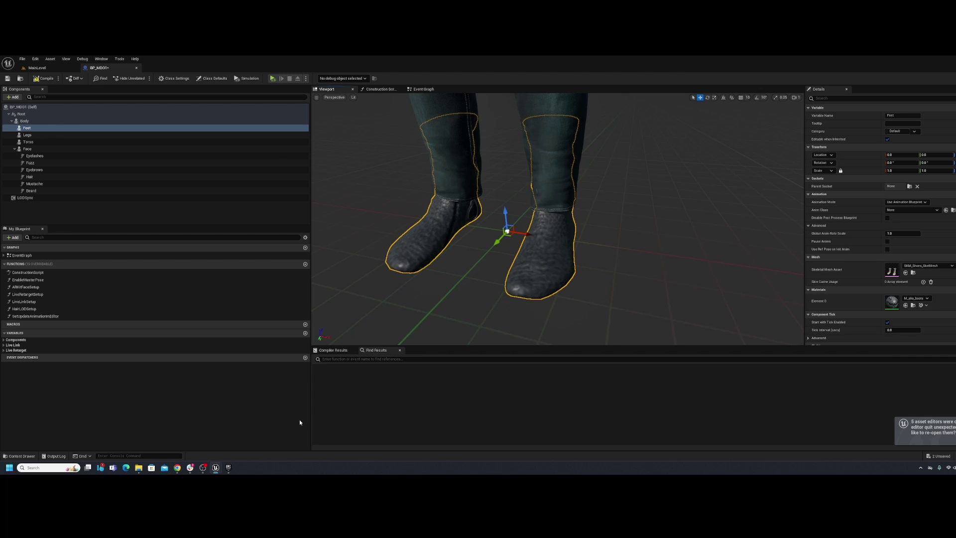
left_click(20, 456)
mouse_move(282, 357)
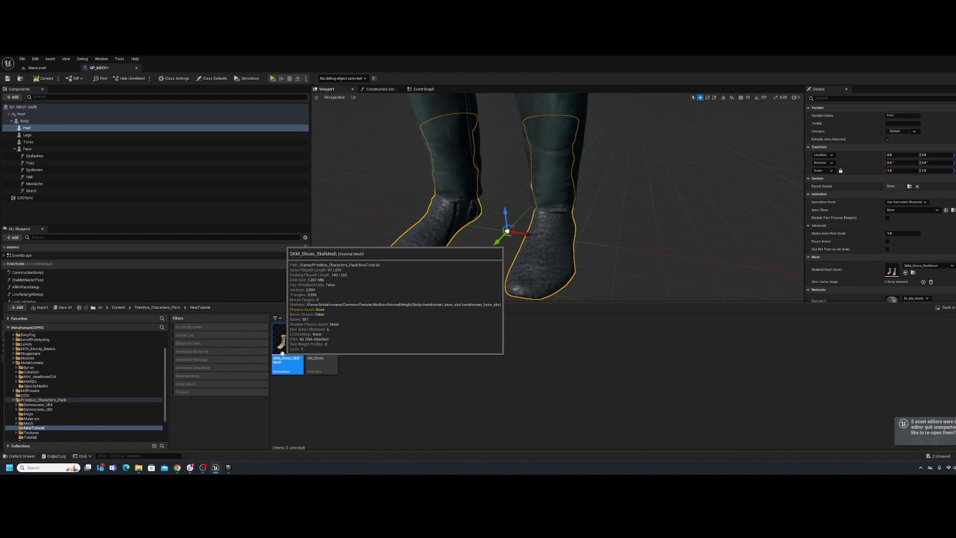
double_click(282, 350)
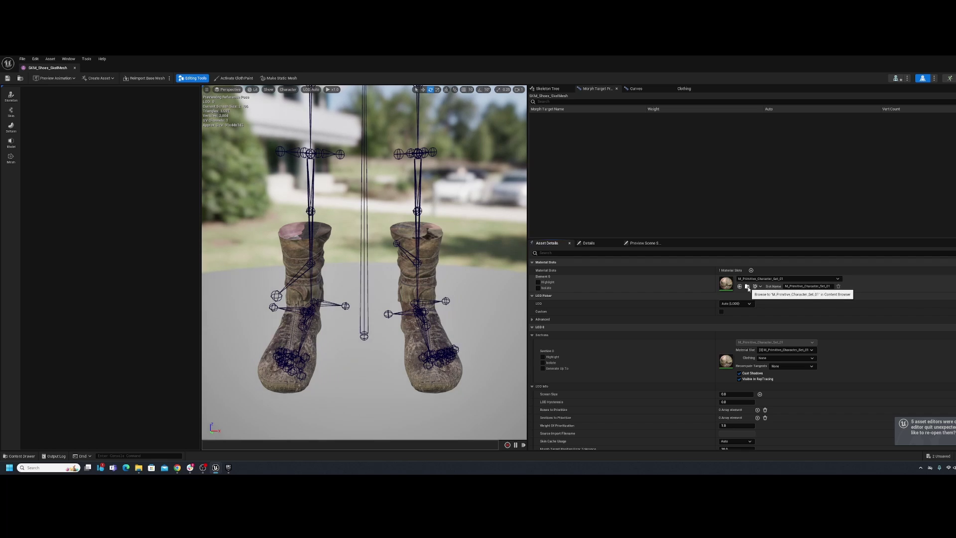
left_click(747, 287)
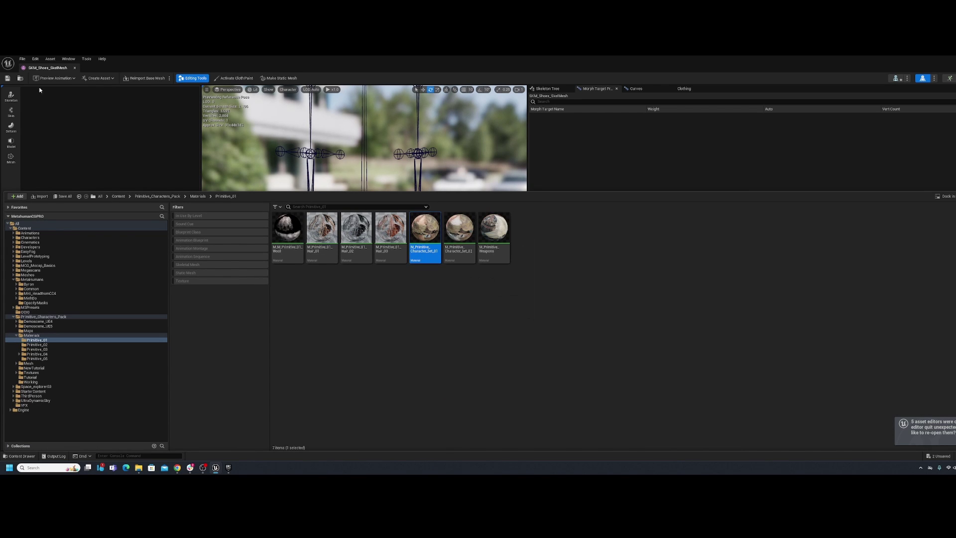
Close the boots' mesh editor and assign M_Primitive_Character_Set_01 as the Feet component's material.
left_click(75, 68)
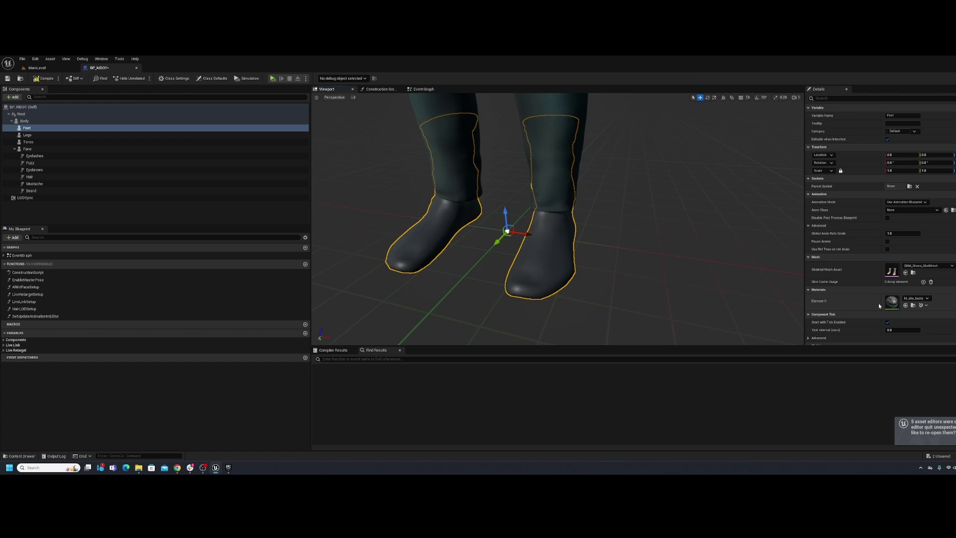
left_click(906, 305)
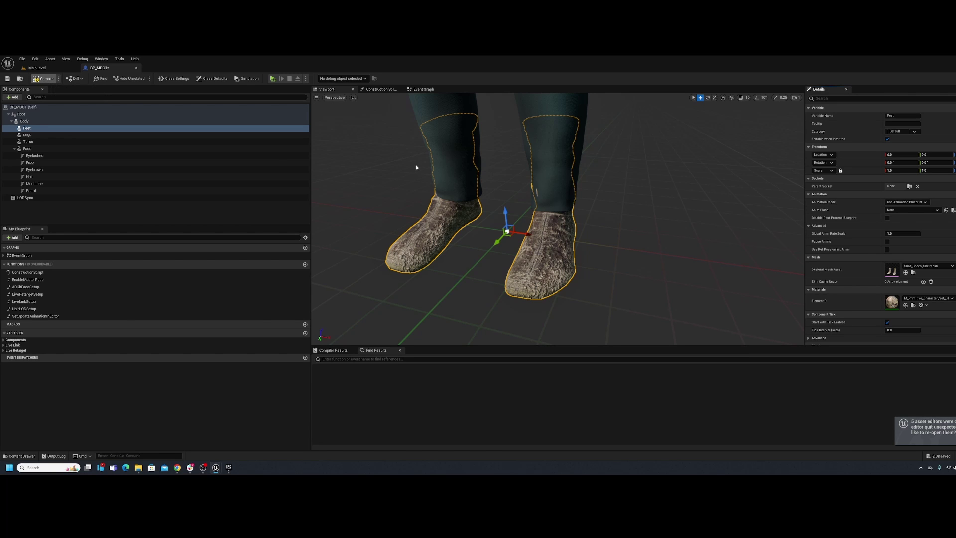
key("s")
right_click_drag(548, 185, 565, 151)
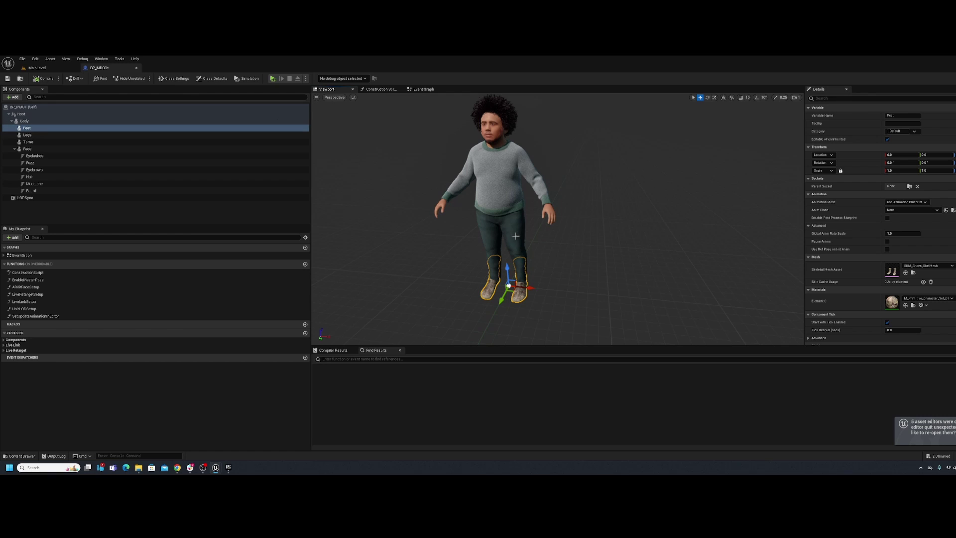
Select the Legs component and assign SKM_Pants_Neander_SkelMesh as its skeletal mesh asset.
left_click(28, 135)
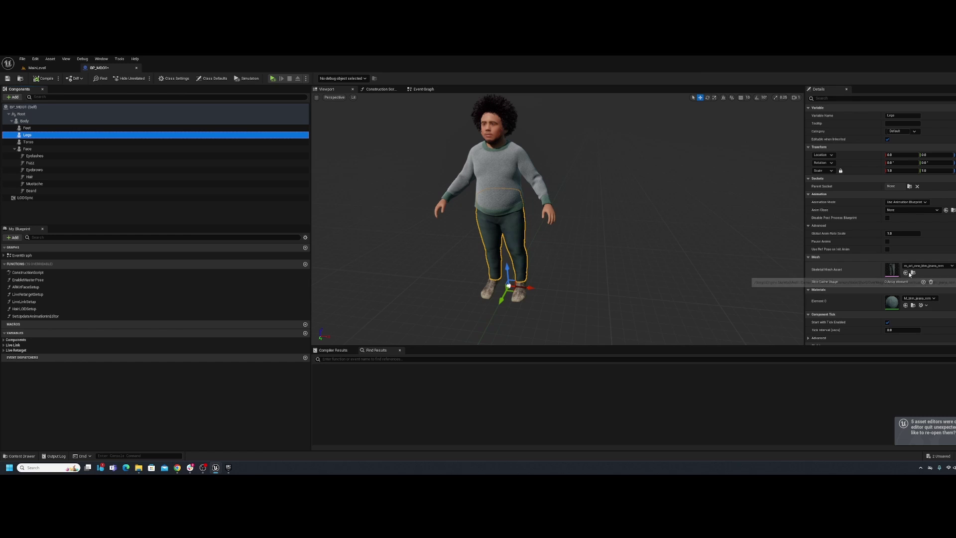
left_click(951, 267)
type("sk")
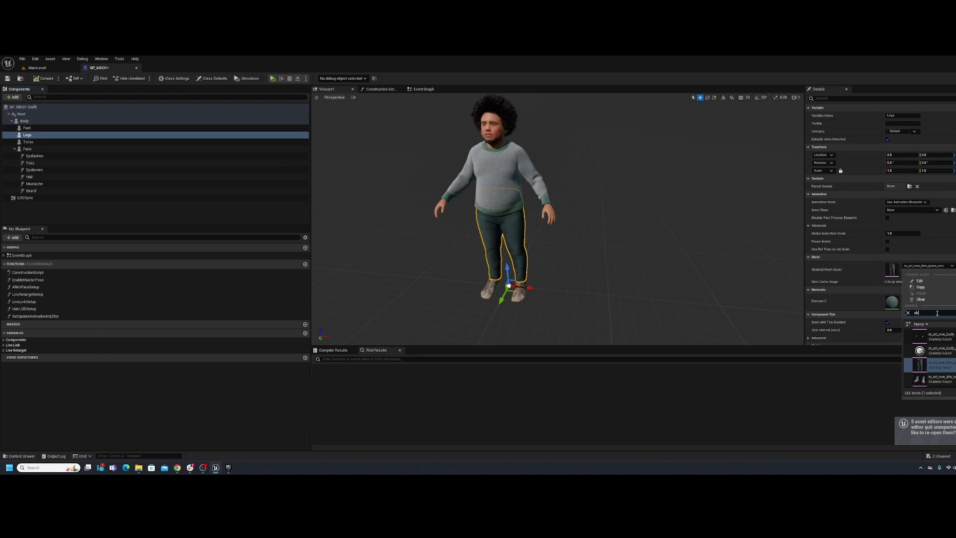
type("m_pan")
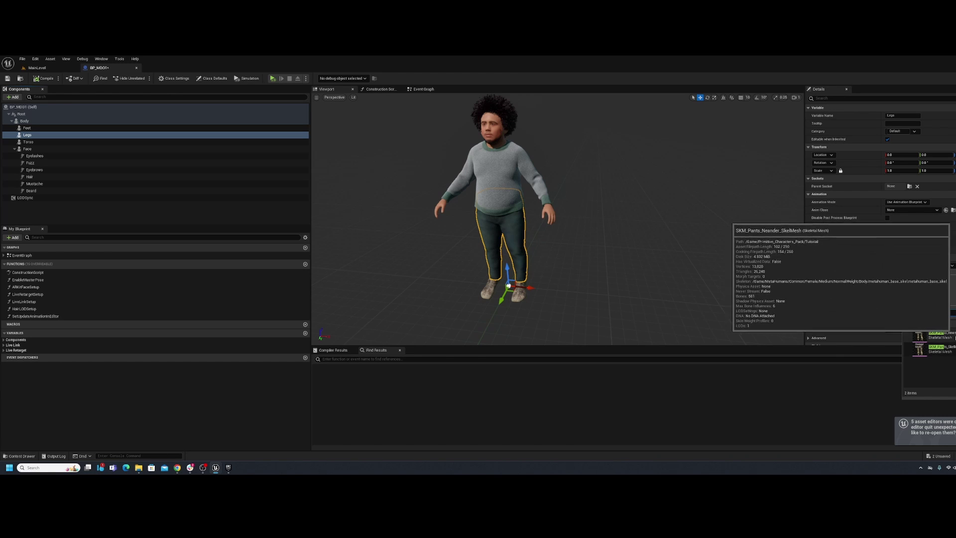
left_click(941, 335)
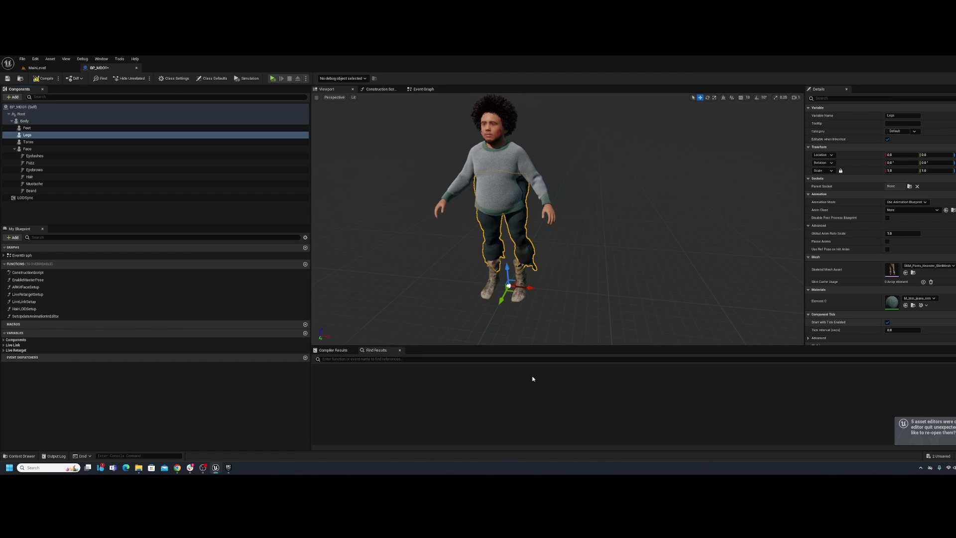
Locate the material used by SKM_Pants_Neander_SkelMesh and assign that M_Primitive_Character_Set_01 to the Legs component.
left_click(23, 456)
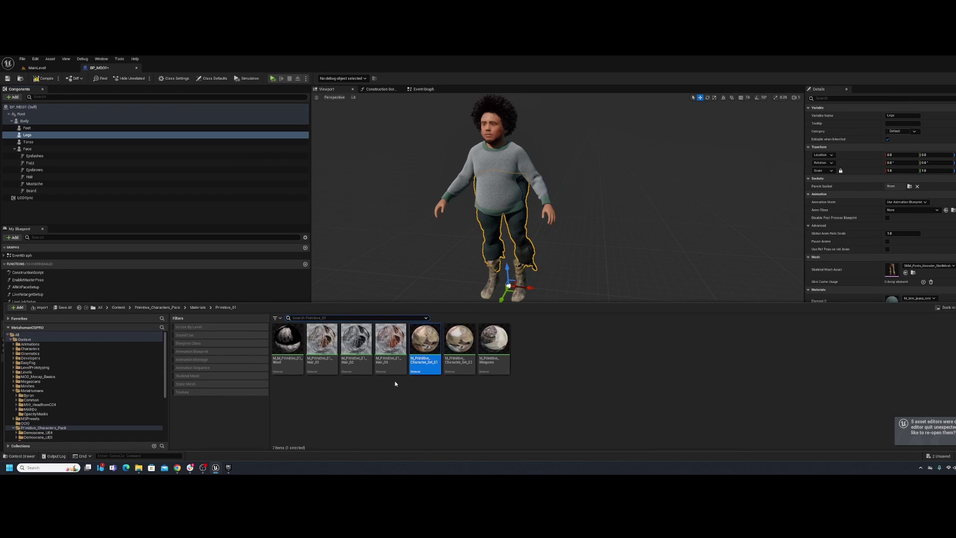
scroll(48, 407, "down", 2)
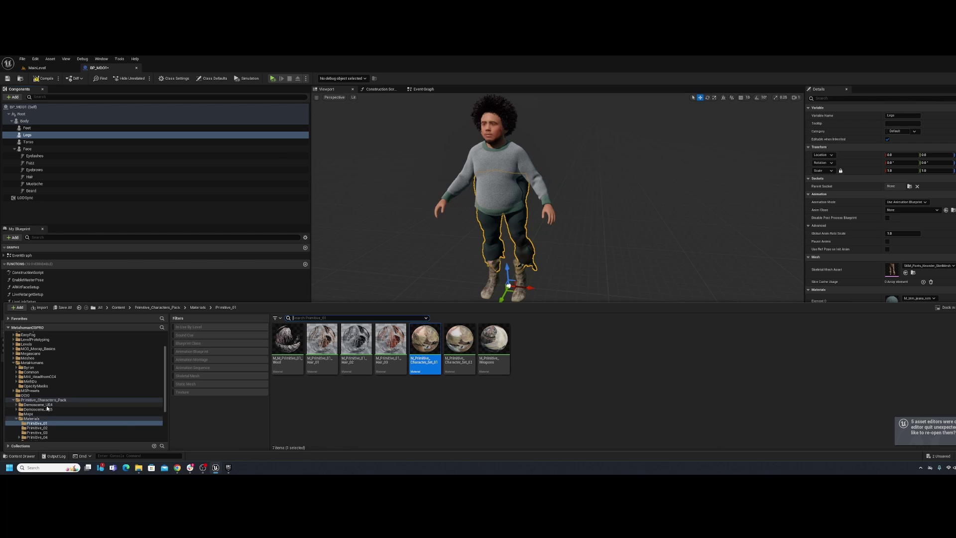
left_click(913, 273)
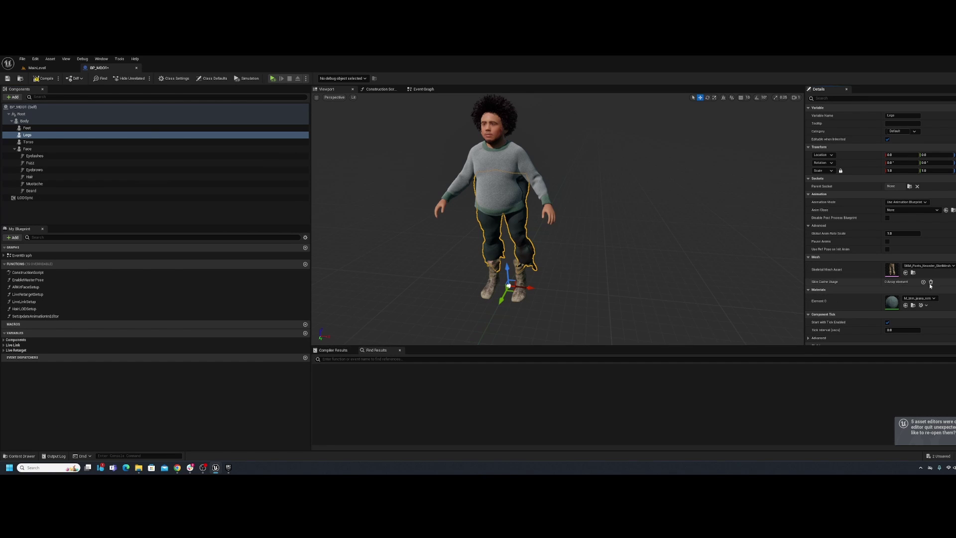
left_click(913, 273)
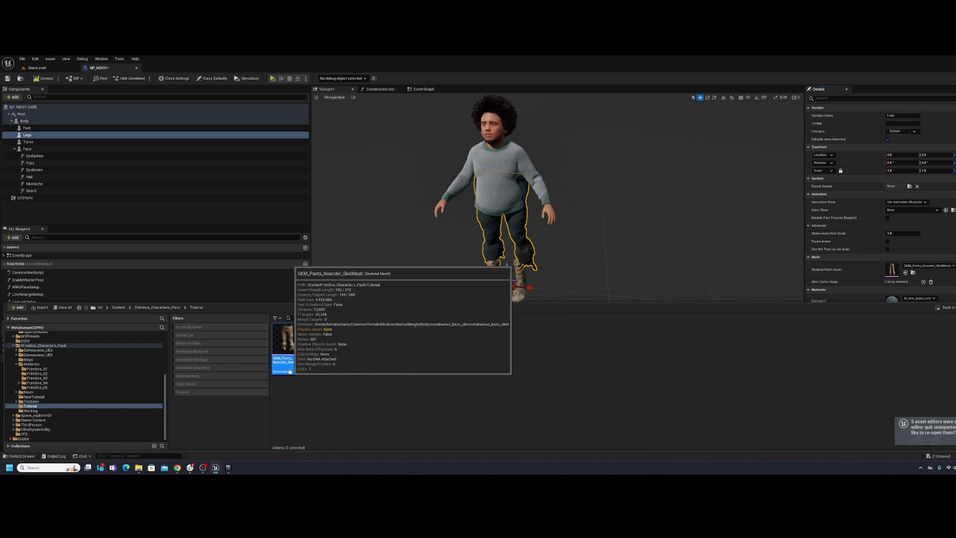
double_click(288, 349)
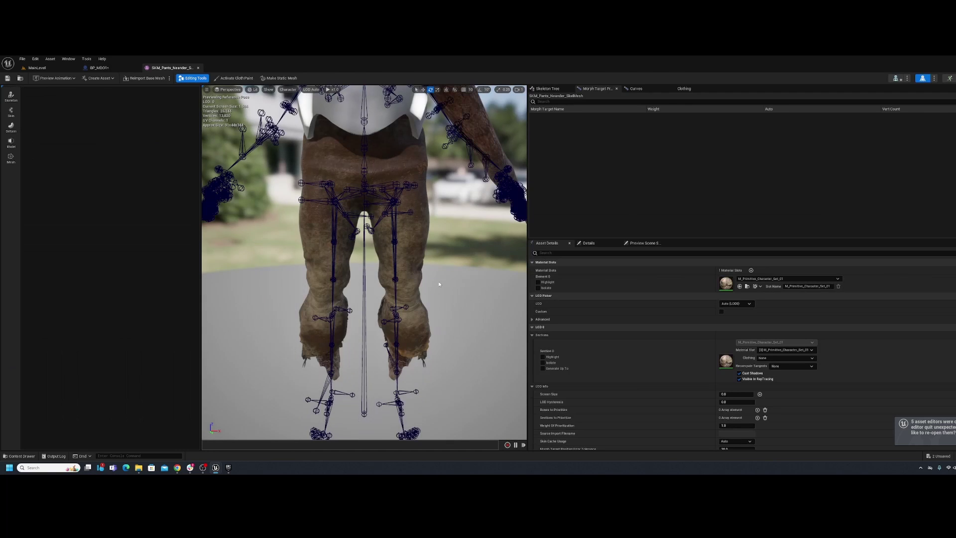
left_click(734, 278)
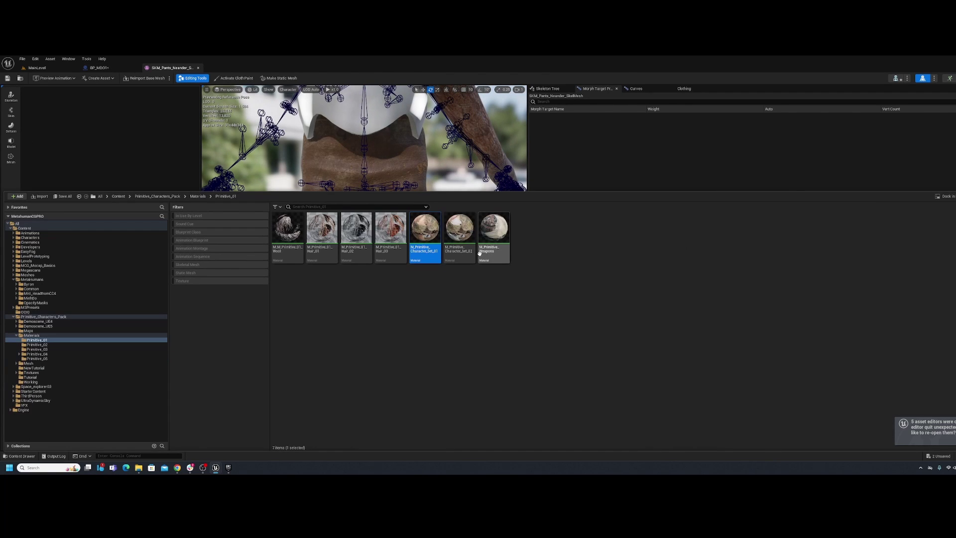
left_click(100, 68)
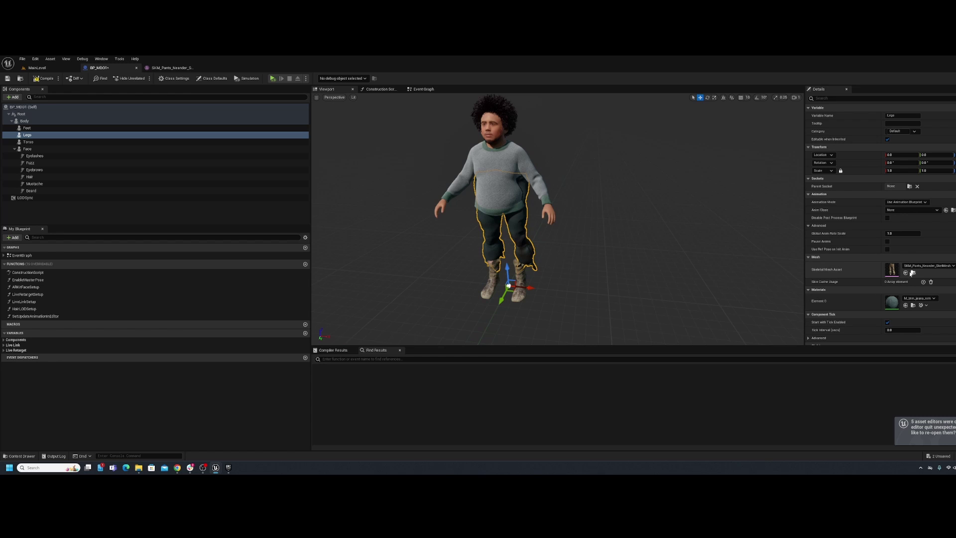
left_click(905, 305)
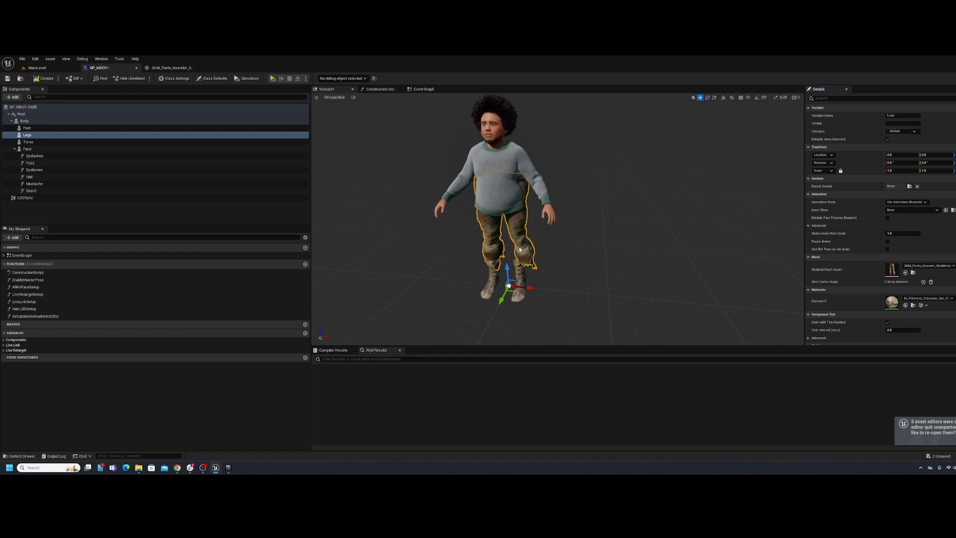
Locate the Legs component's SKM_Pants_Neander_SkelMesh in the project content and open it in the mesh editor.
right_click_drag(520, 249, 428, 279)
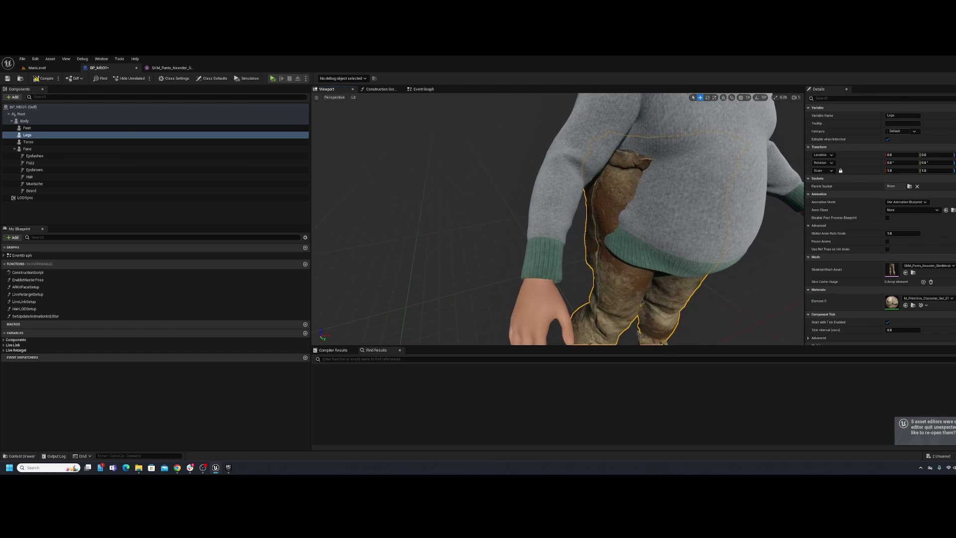
left_click(913, 272)
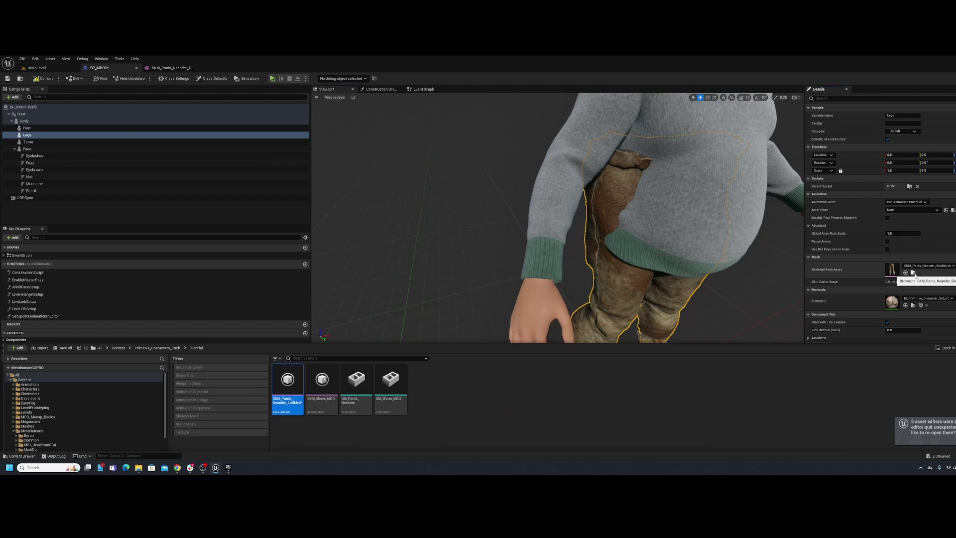
double_click(287, 381)
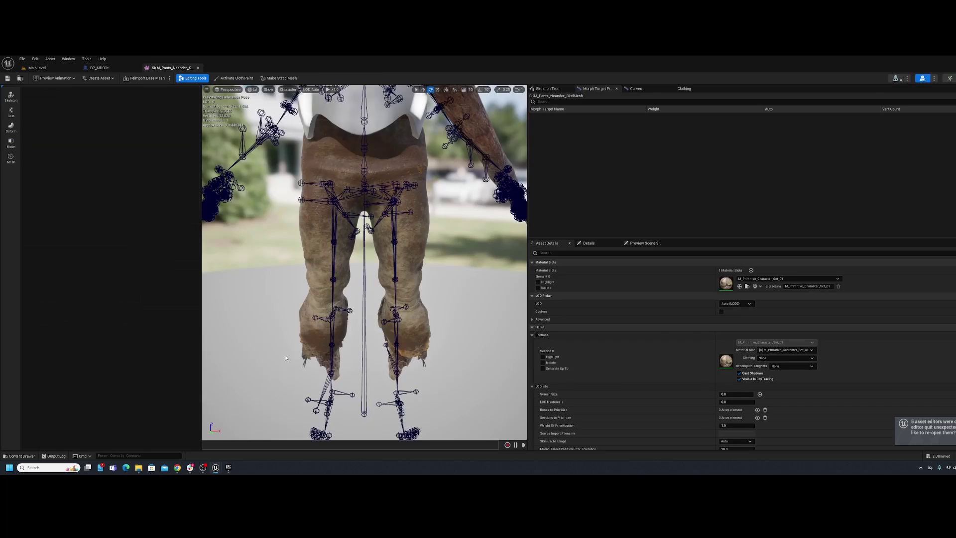
left_click_drag(363, 262, 253, 135, "alt")
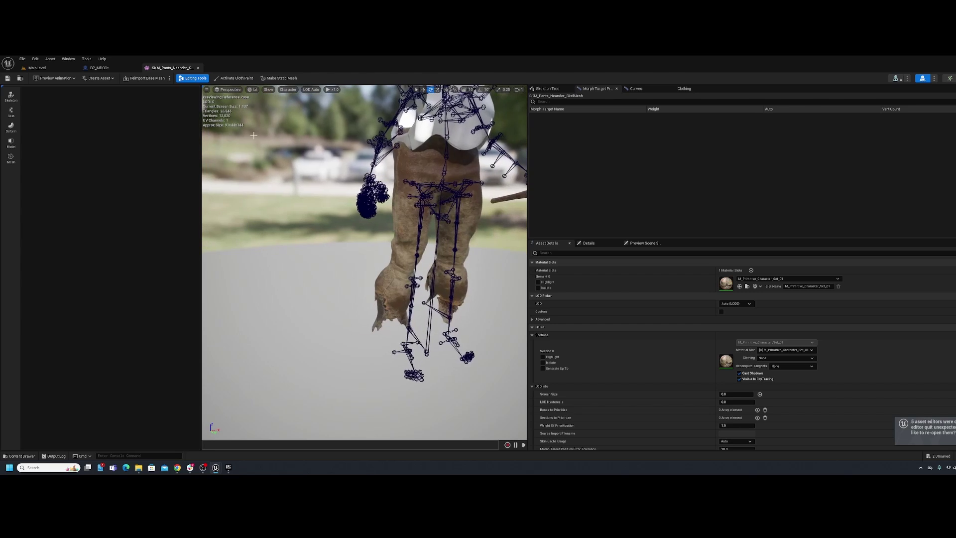
Leave the editing tools and rotate the right thigh bone to check how the pants deform.
left_click(12, 97)
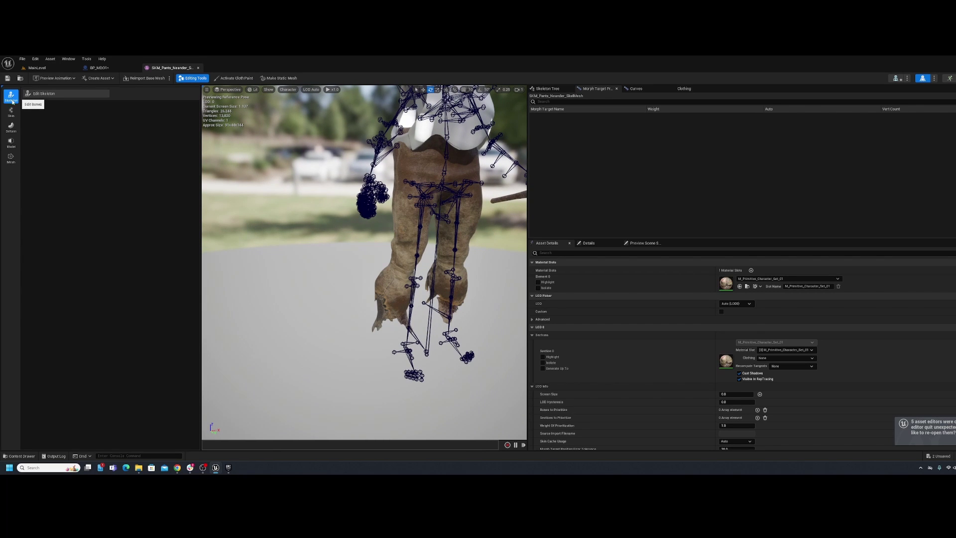
left_click(46, 95)
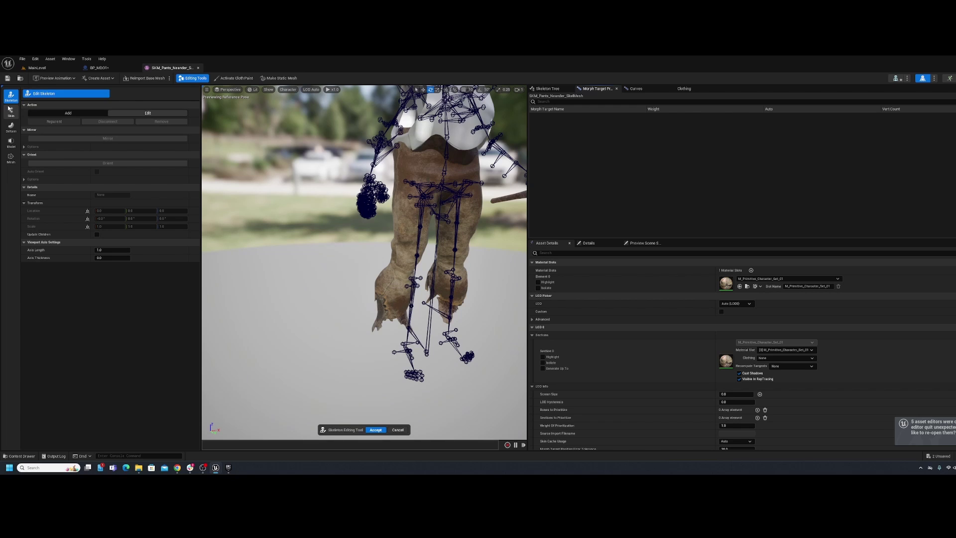
left_click(192, 78)
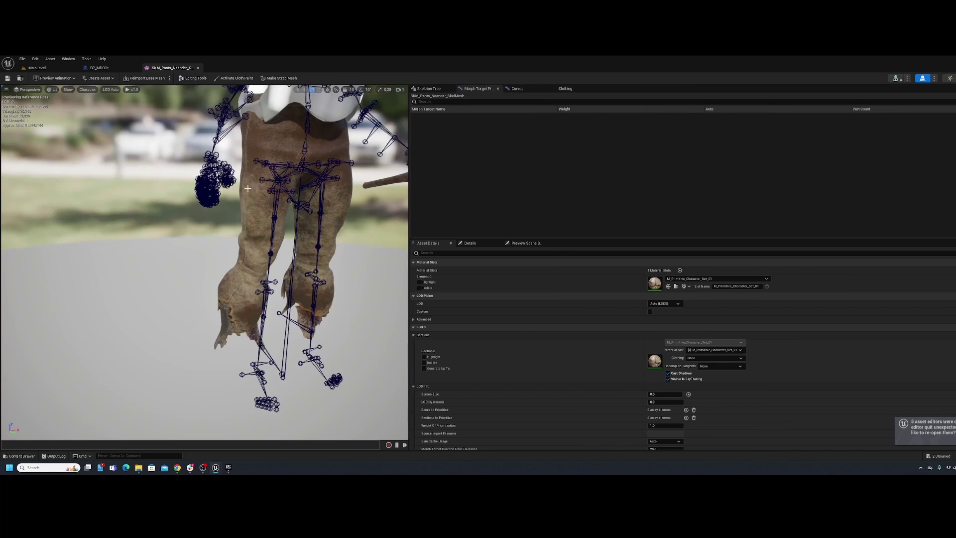
left_click(274, 201)
left_click_drag(268, 158, 285, 183)
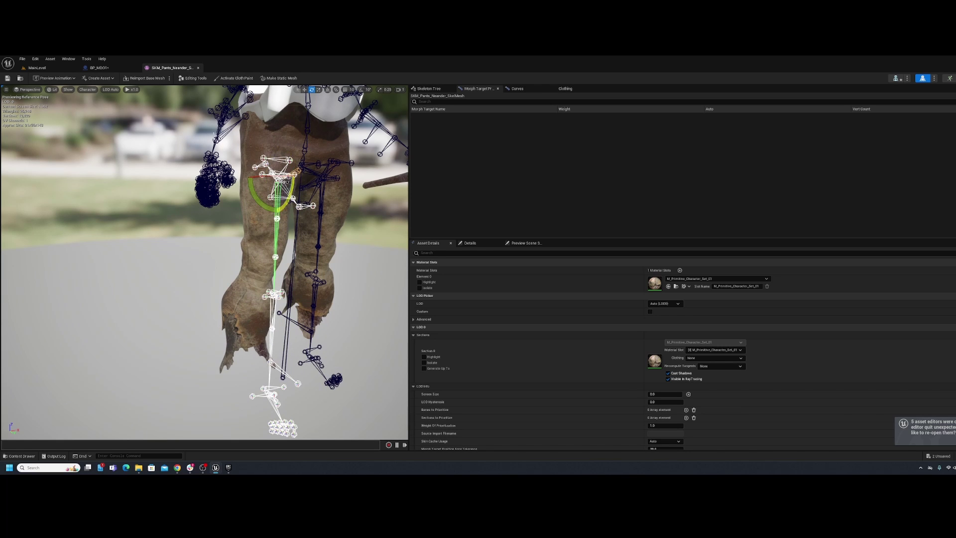
left_click(195, 78)
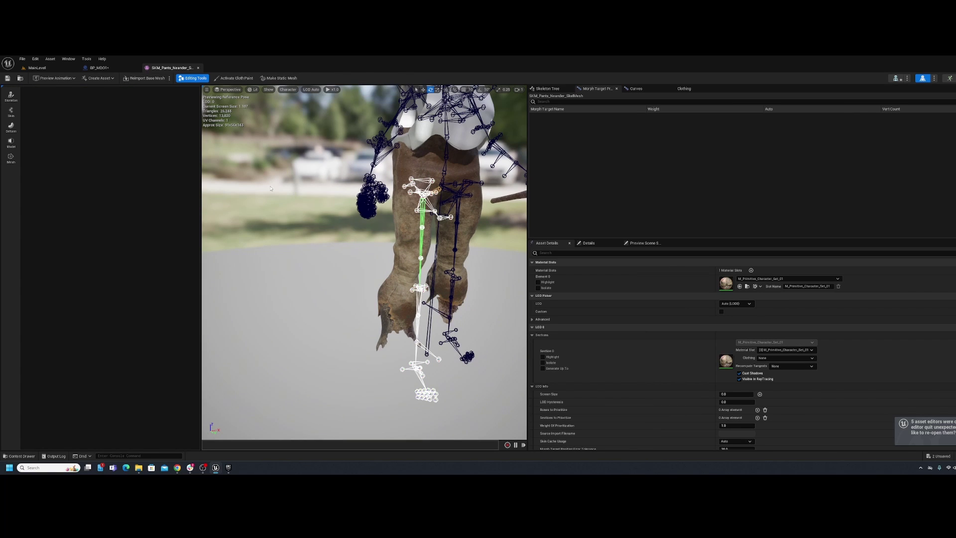
left_click(11, 112)
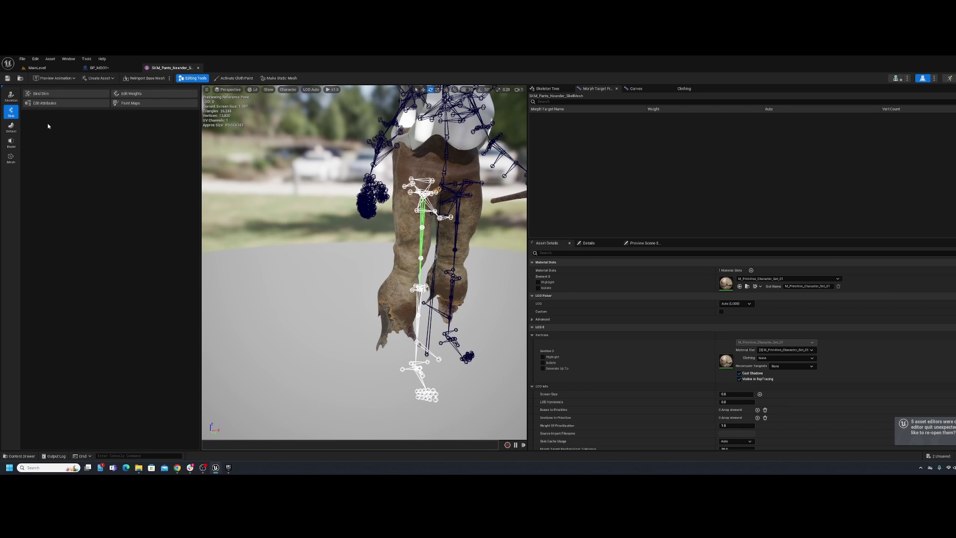
left_click(10, 96)
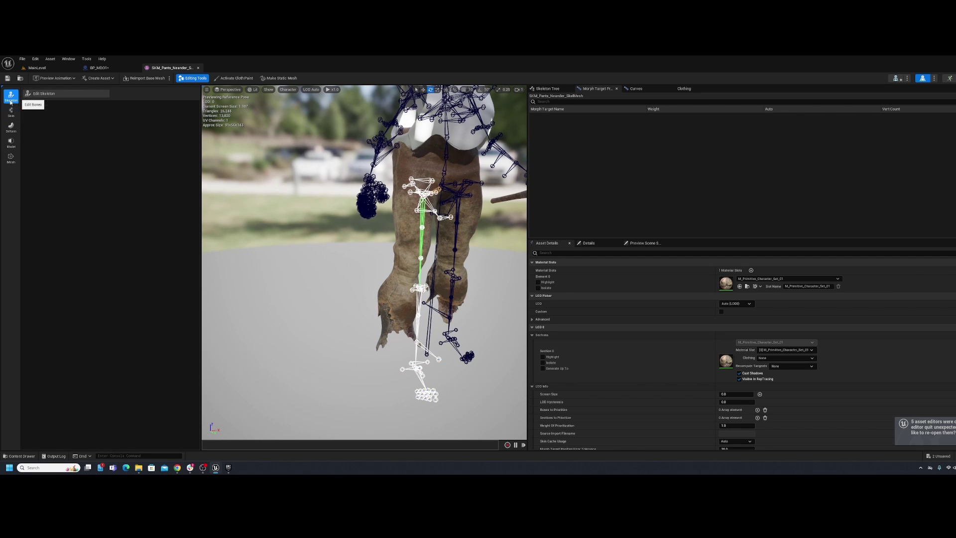
left_click(44, 93)
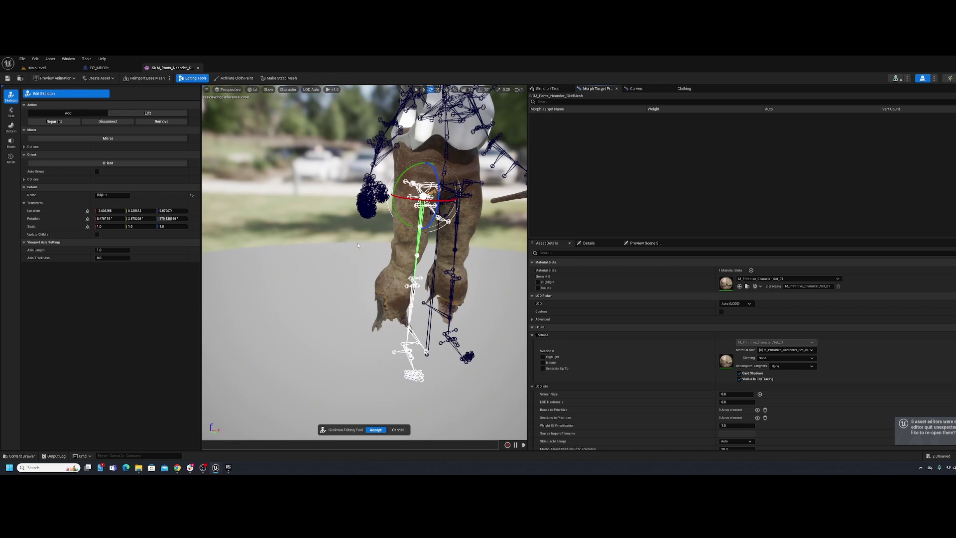
left_click(402, 251)
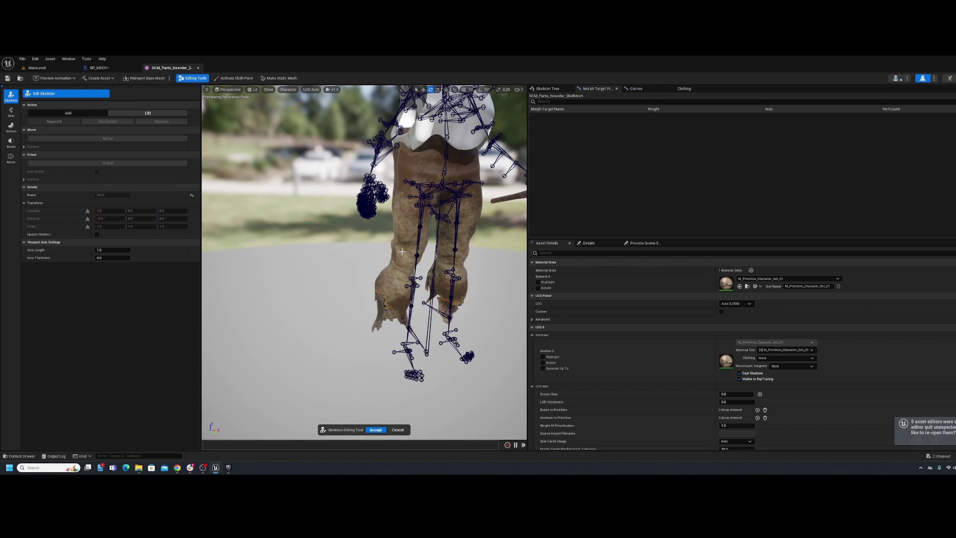
Start PolyGroup Edit on the pants, select the whole mesh and move it toward the leg bones.
left_click(10, 143)
left_click(55, 95)
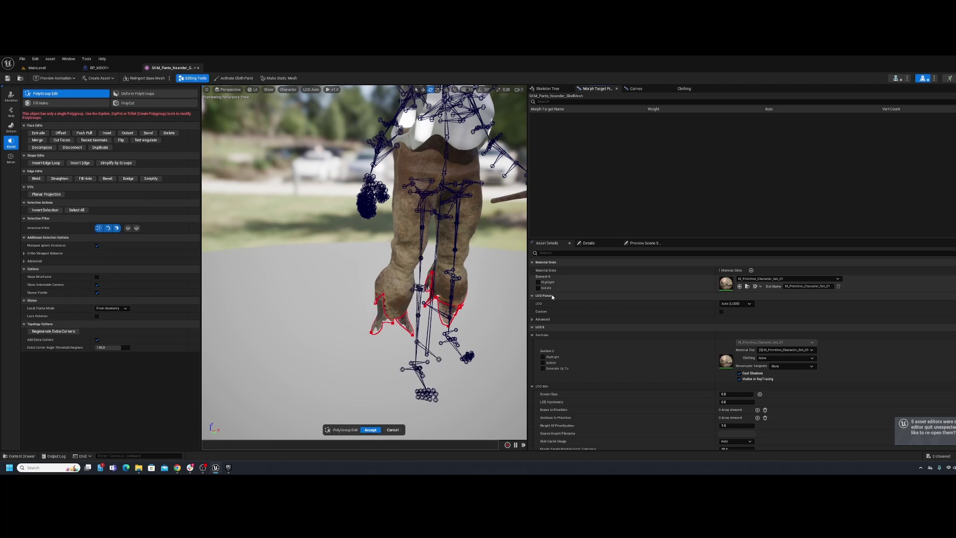
left_click_drag(363, 262, 463, 256, "alt")
scroll(440, 246, "up", 5)
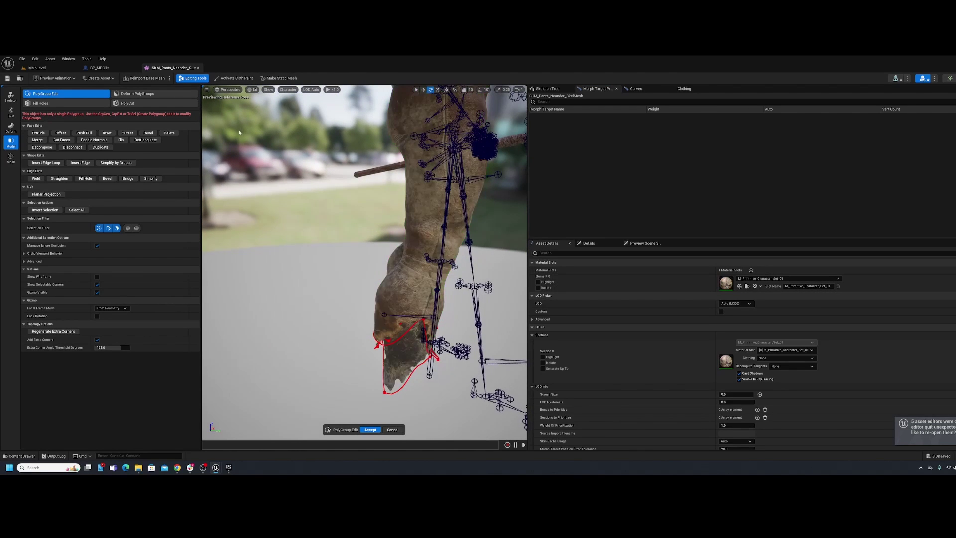
left_click(421, 234)
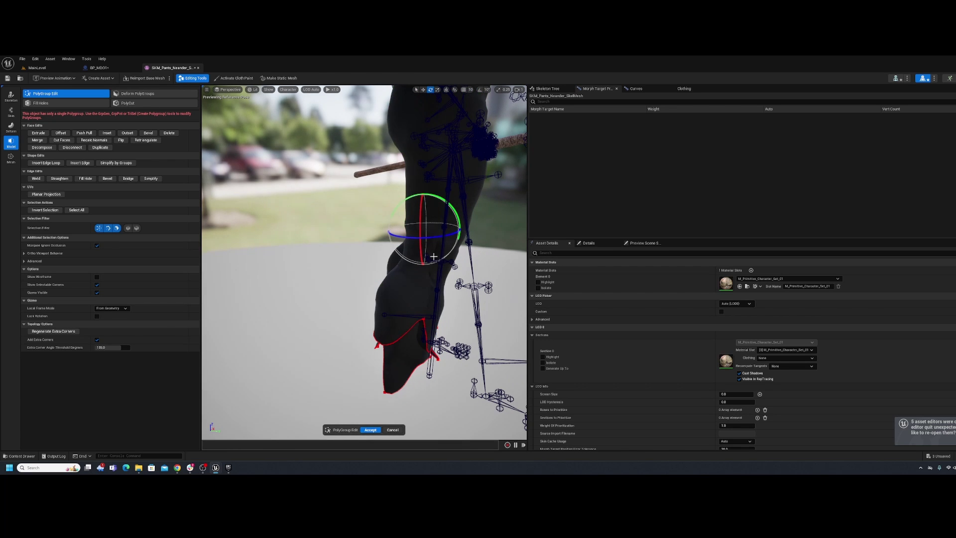
scroll(433, 257, "down", 5)
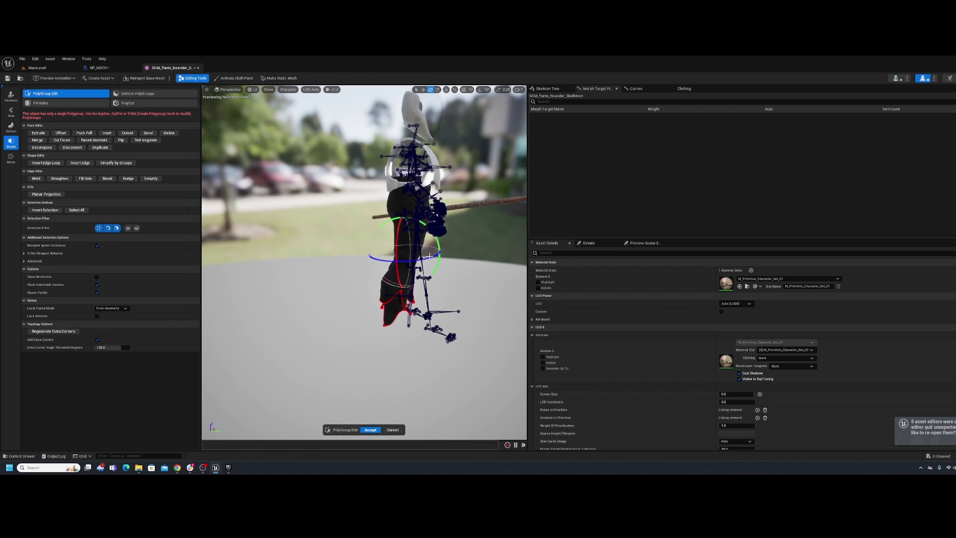
key("w")
left_click_drag(424, 253, 319, 251)
mouse_move(406, 236)
right_mouse_down()
mouse_move(450, 218)
mouse_move(439, 212)
mouse_move(421, 225)
right_mouse_up()
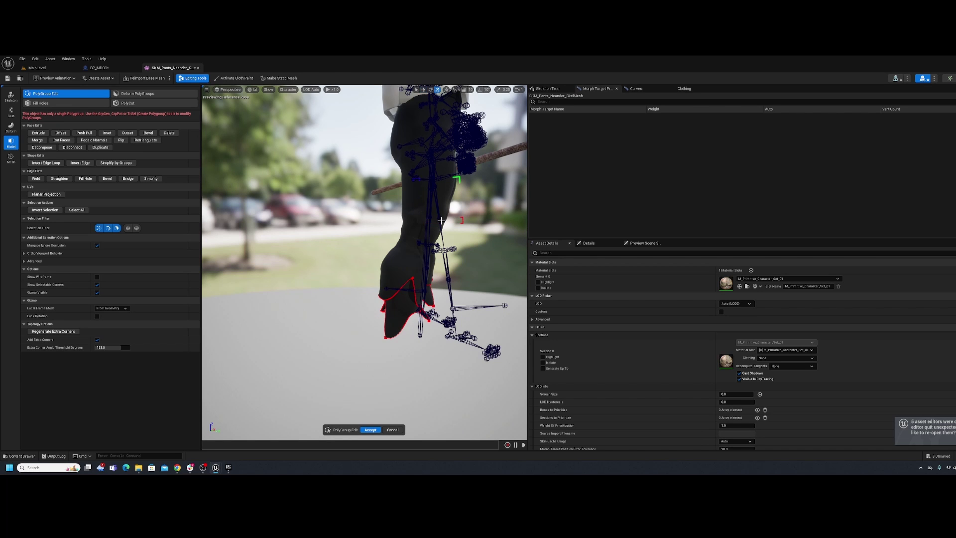
Scale and reposition the pants mesh to fit around the leg bones and accept the PolyGroup edit.
right_click_drag(387, 166, 387, 166)
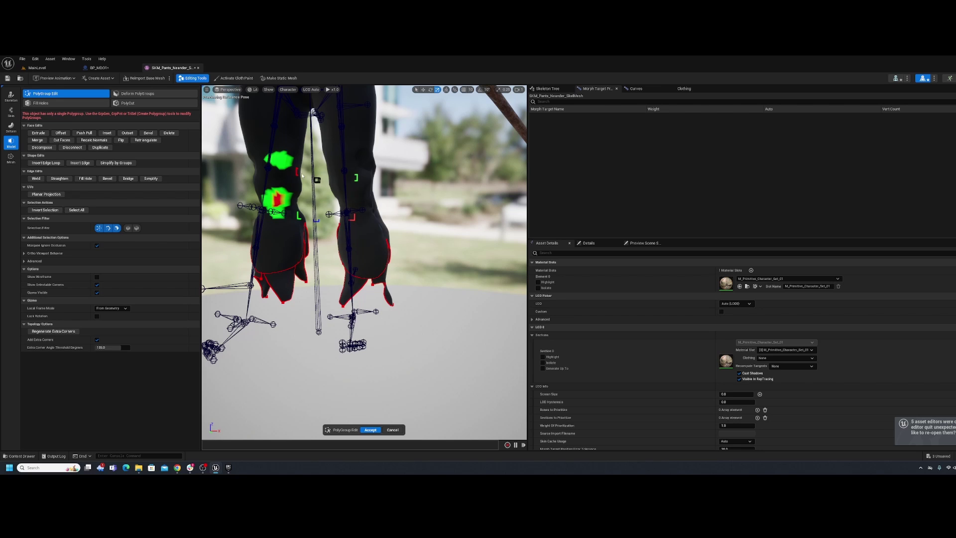
right_click_drag(315, 187, 343, 204)
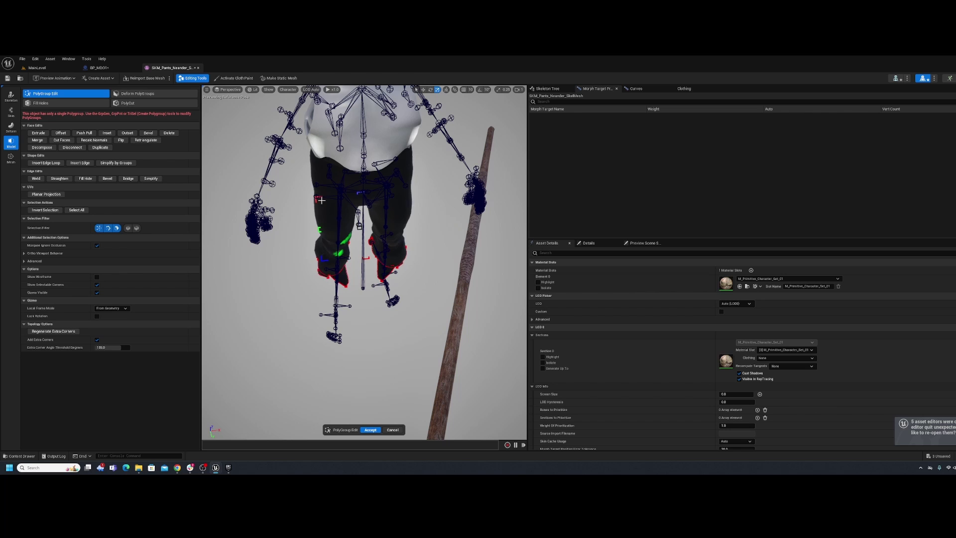
right_click_drag(318, 199, 319, 200)
left_click_drag(345, 242, 348, 218, "alt")
left_click_drag(329, 182, 330, 189)
right_click_drag(329, 189, 329, 190)
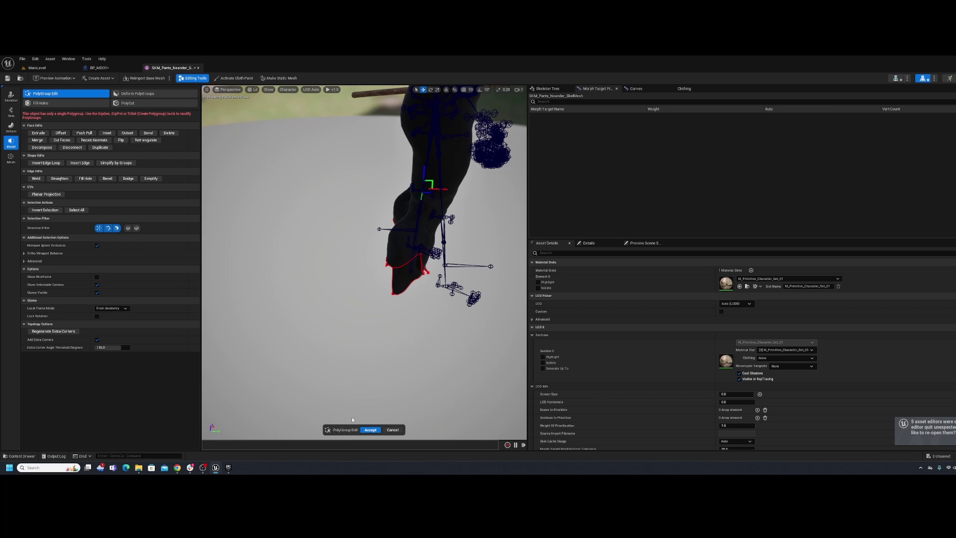
left_click(370, 430)
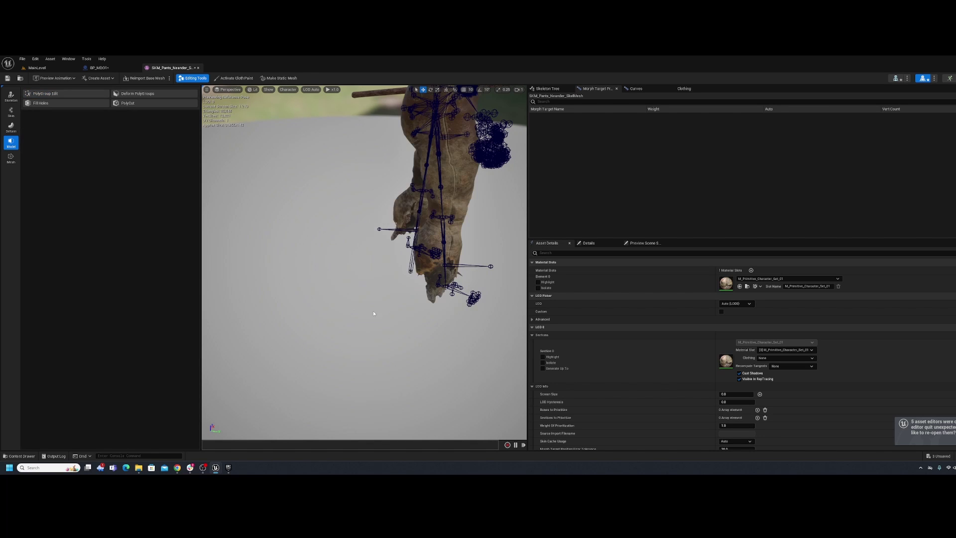
Leave the editing tools and rotate a thigh bone of the reshaped pants to test their skin deformation.
left_click_drag(469, 278, 443, 273, "alt")
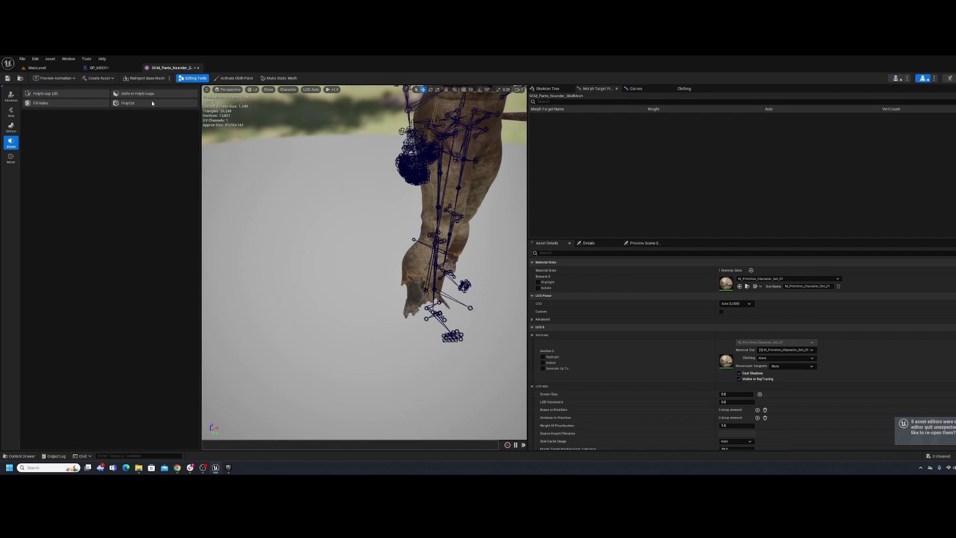
left_click(193, 78)
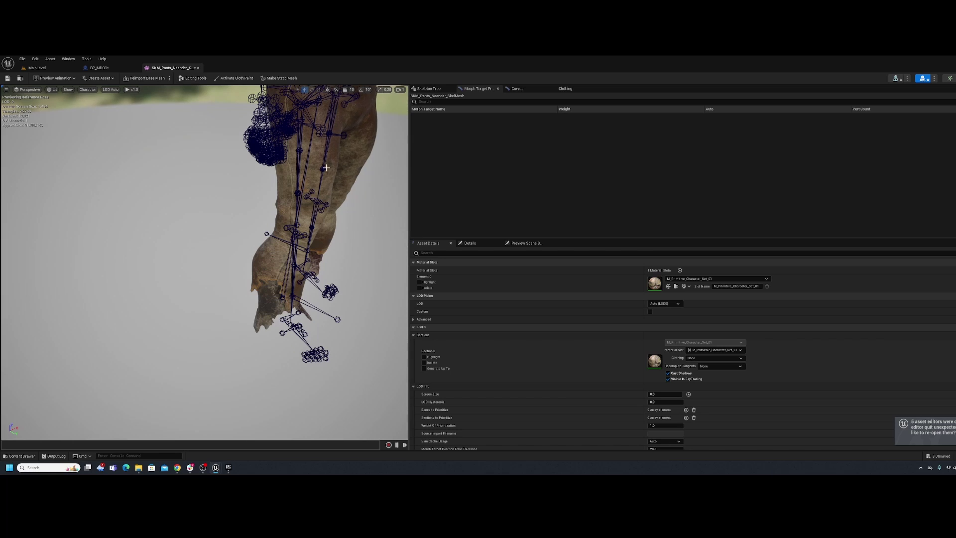
left_click(299, 149)
right_click_drag(320, 154, 320, 112)
key("e")
left_click_drag(314, 134, 209, 150)
left_click_drag(265, 219, 234, 217, "alt")
right_click_drag(234, 216, 280, 234, "alt")
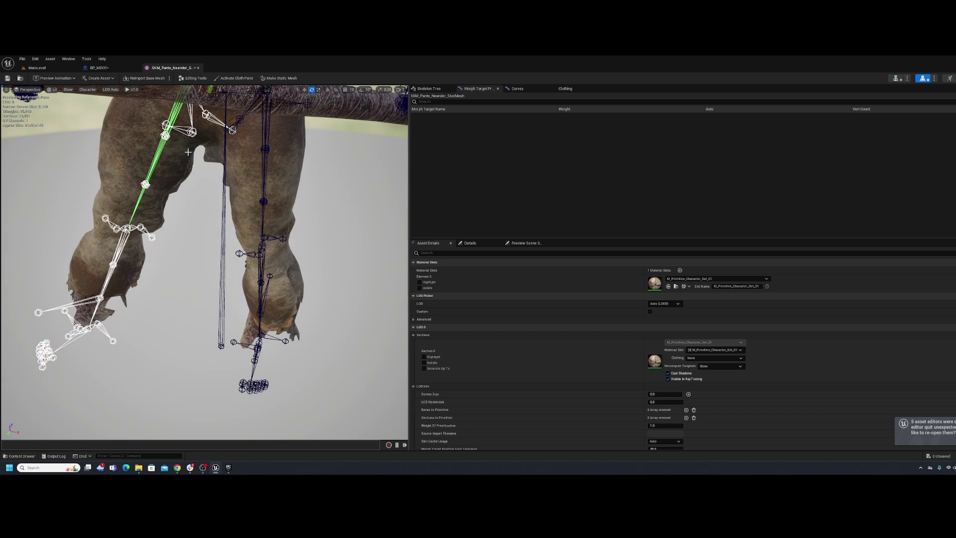
right_click_drag(188, 152, 140, 152, "alt")
left_click_drag(219, 161, 279, 163)
right_click_drag(243, 204, 199, 204)
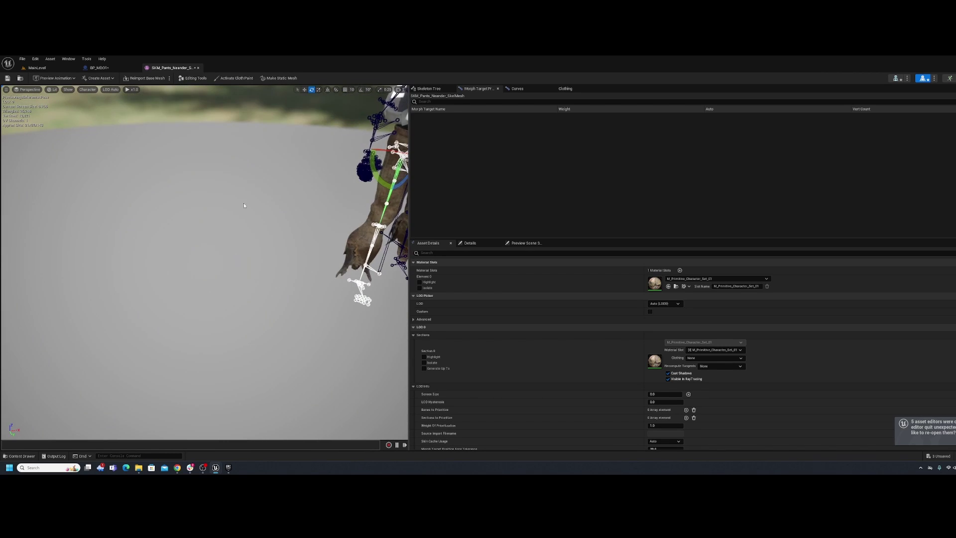
Save the reshaped pants skeletal mesh and return to the MetaHuman blueprint.
left_click(8, 78)
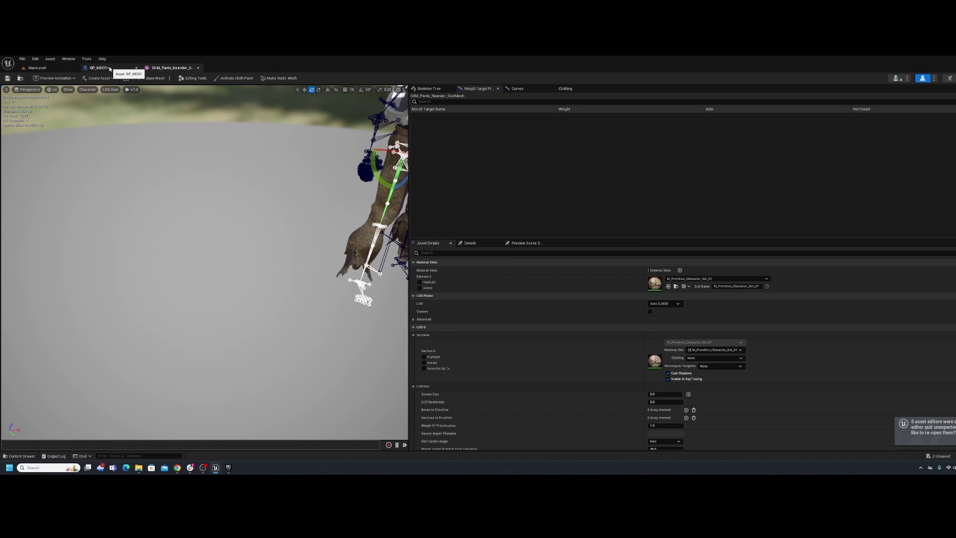
left_click(103, 69)
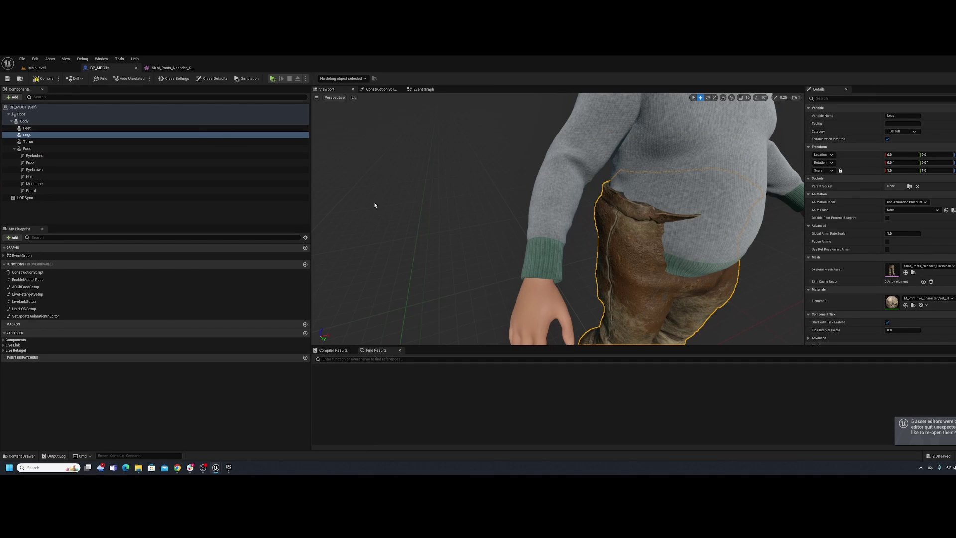
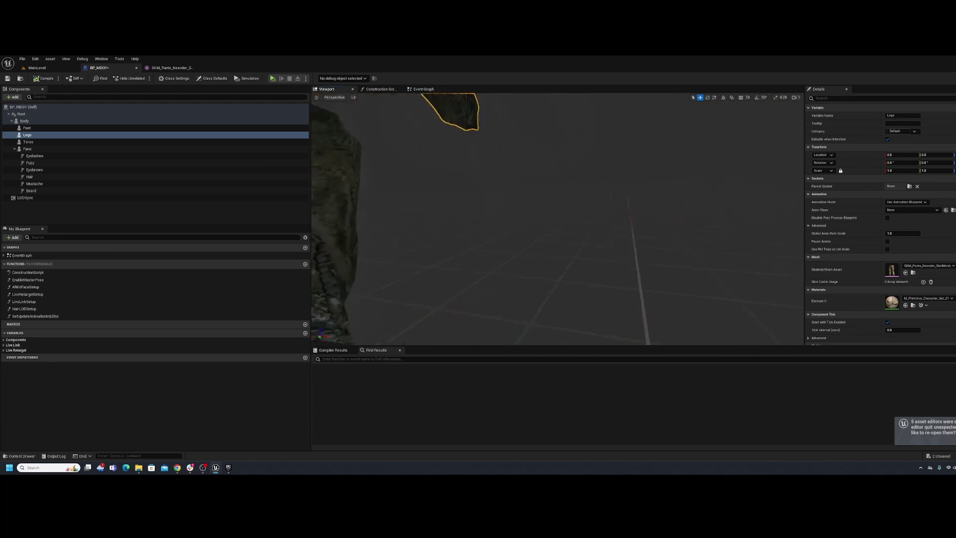
Examine the fit of the reshaped pants on the MetaHuman from the side and back.
middle_click_drag(638, 249, 603, 125)
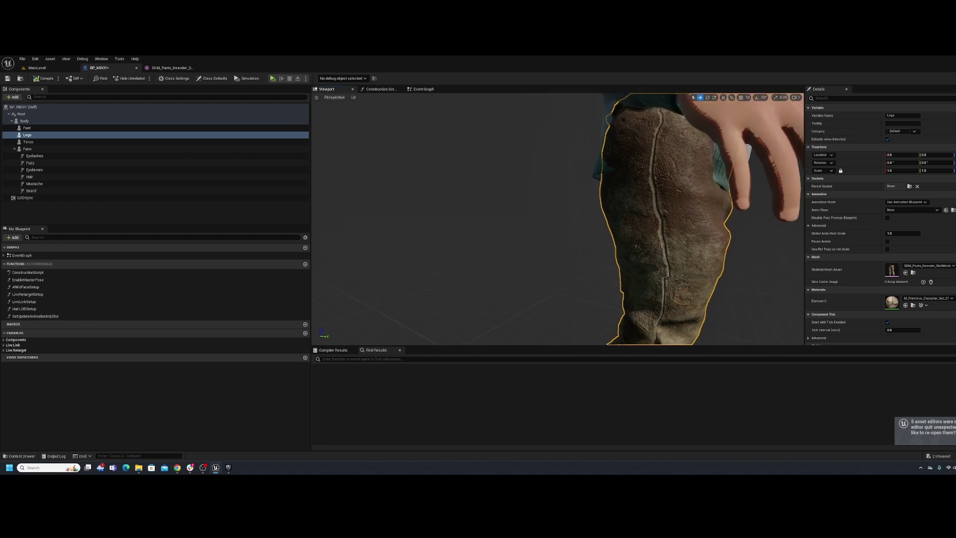
left_click_drag(602, 199, 517, 209, "alt")
middle_click_drag(557, 220, 557, 149)
scroll(557, 220, "down", 2)
middle_click_drag(558, 219, 558, 249)
left_click_drag(558, 219, 732, 224, "alt")
mouse_move(558, 219)
right_mouse_down()
mouse_move(584, 219)
mouse_move(556, 219)
right_mouse_up()
key("w")
key("s")
scroll(556, 219, "down", 1)
left_click_drag(557, 219, 478, 187, "alt")
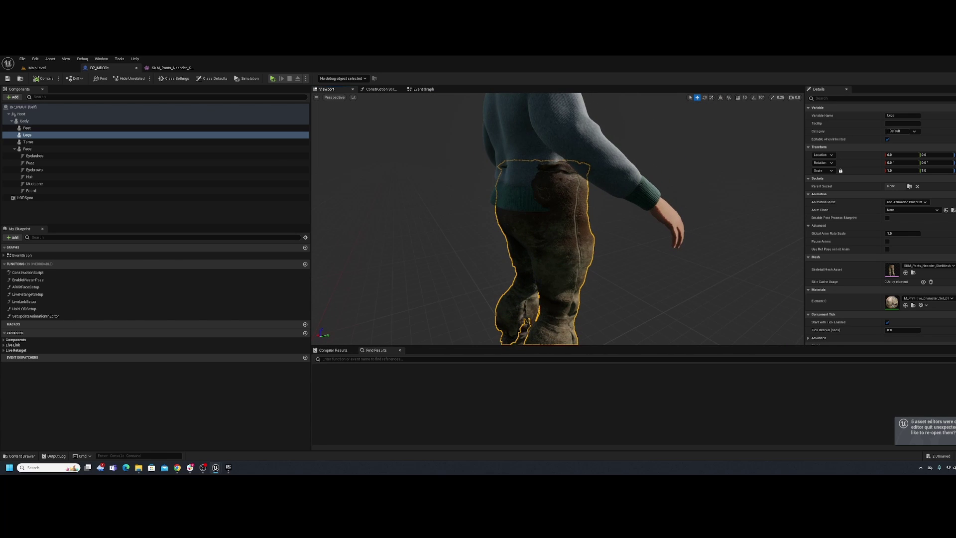
Select the Torso component and examine where the sweater and the pants' waist intersect.
left_click(547, 125)
right_click_drag(566, 195, 568, 164)
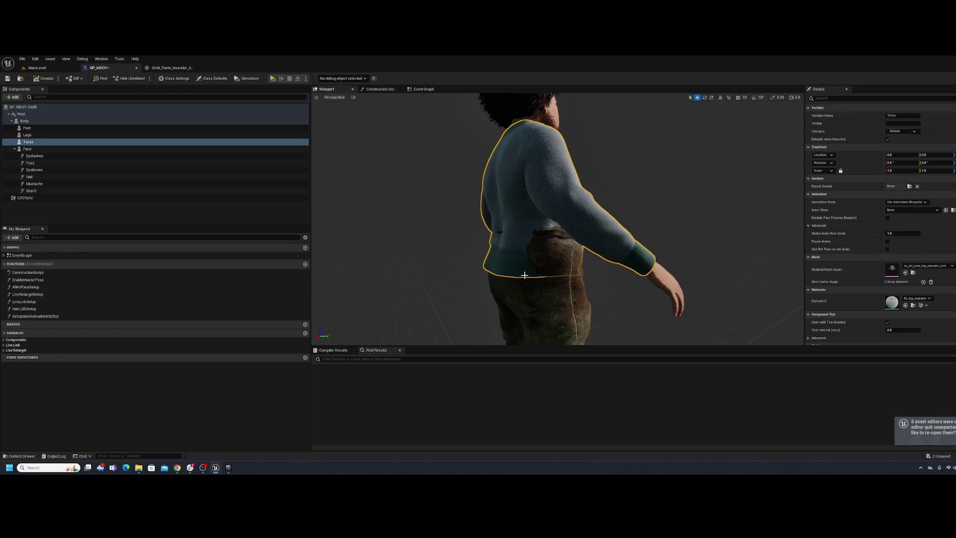
right_click_drag(544, 247, 363, 256)
middle_click_drag(558, 260, 429, 261)
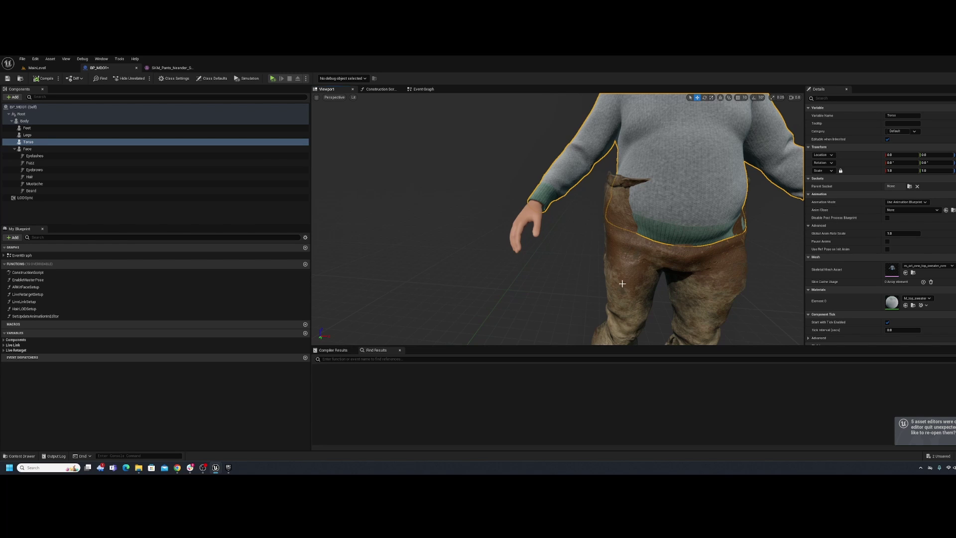
right_click_drag(690, 275, 640, 275)
left_click_drag(652, 321, 631, 248)
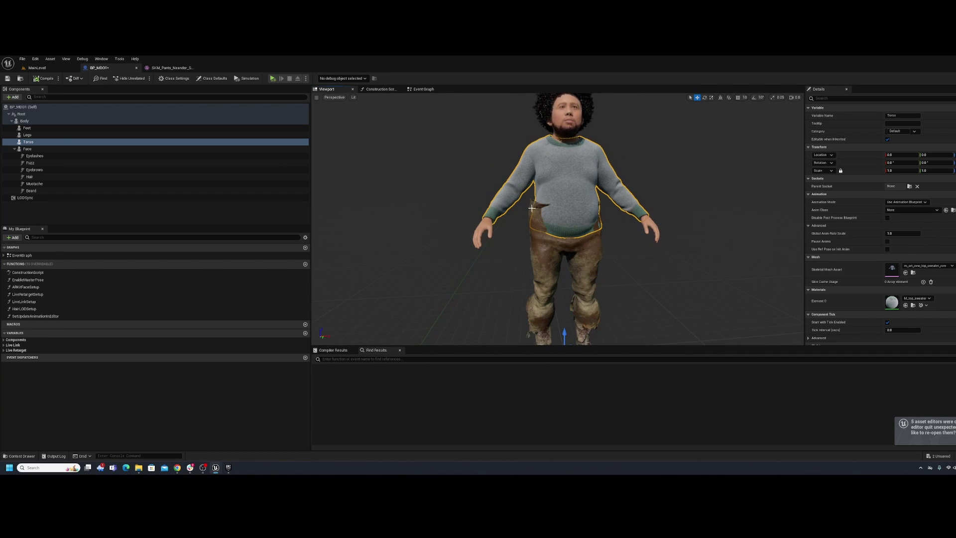
left_click_drag(502, 225, 510, 160)
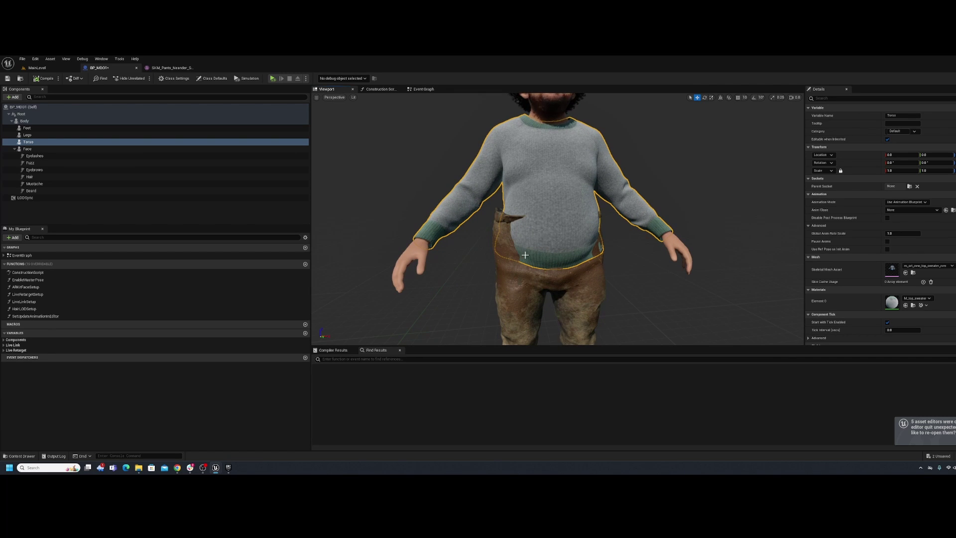
Set the Body component's animation mode to Use Animation Asset and assign the MM_Walk_Fwd sequence to preview the clothes in motion.
right_click_drag(556, 219, 568, 264)
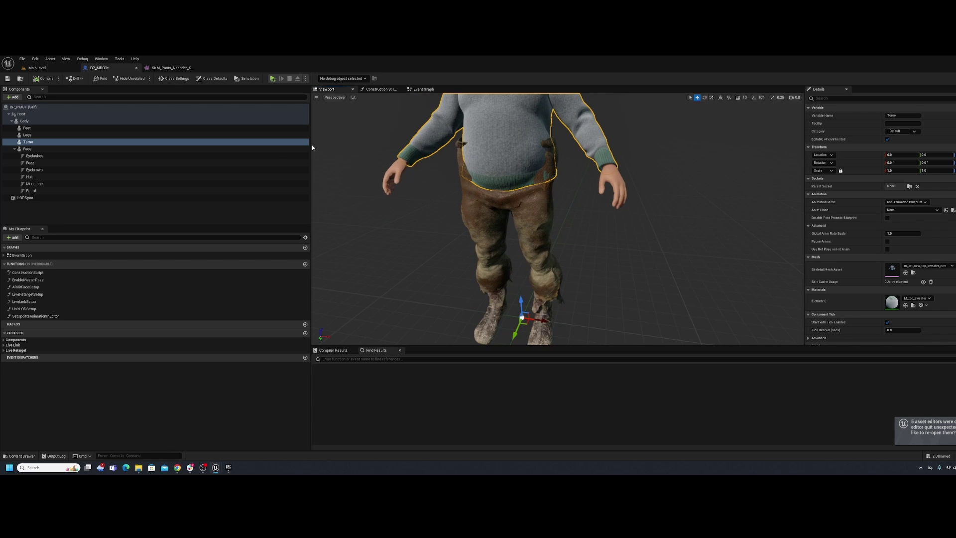
right_click_drag(570, 176, 466, 163)
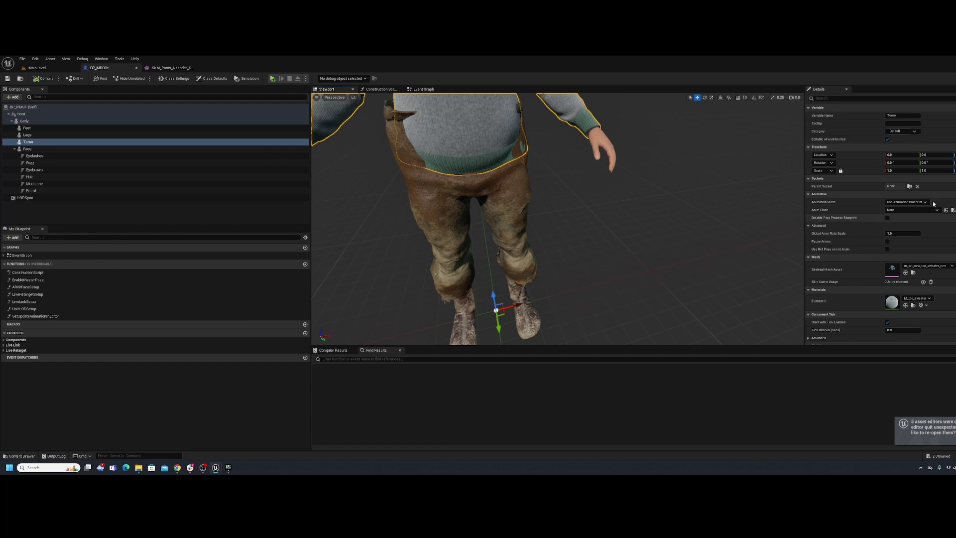
left_click(24, 121)
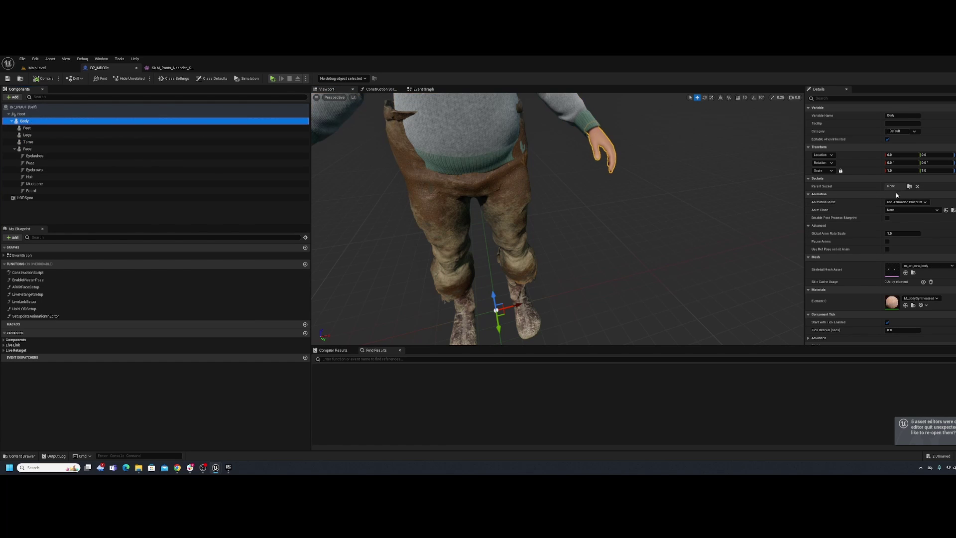
left_click(924, 202)
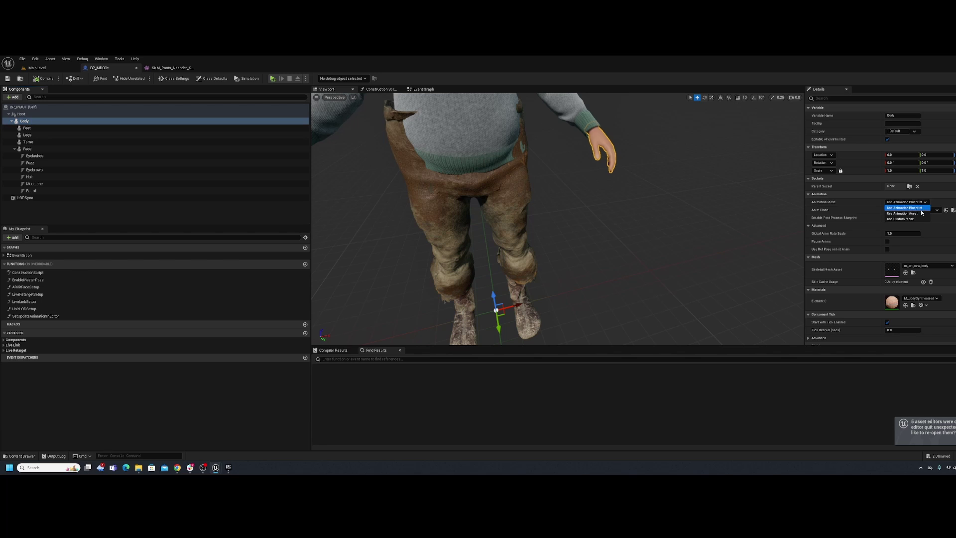
left_click(919, 214)
left_click(925, 213)
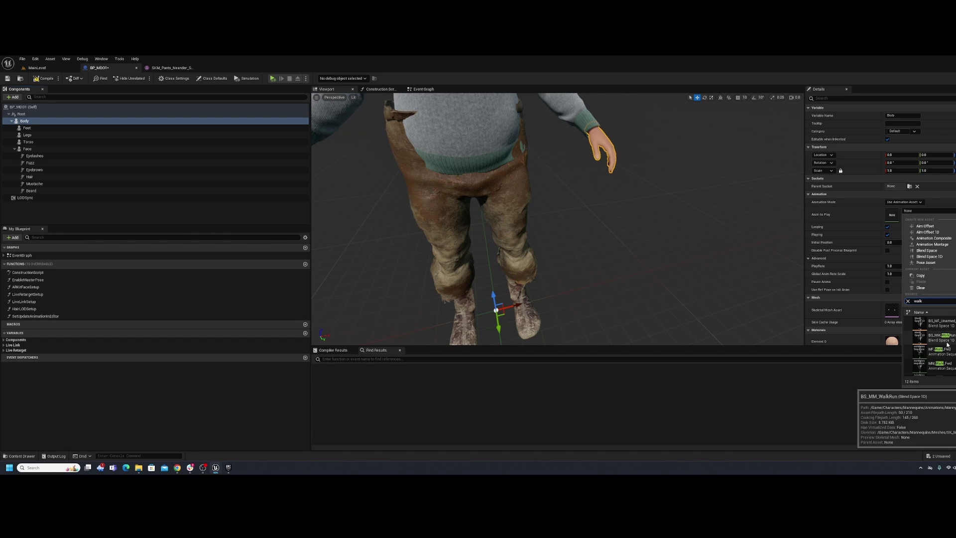
scroll(944, 344, "down", 2)
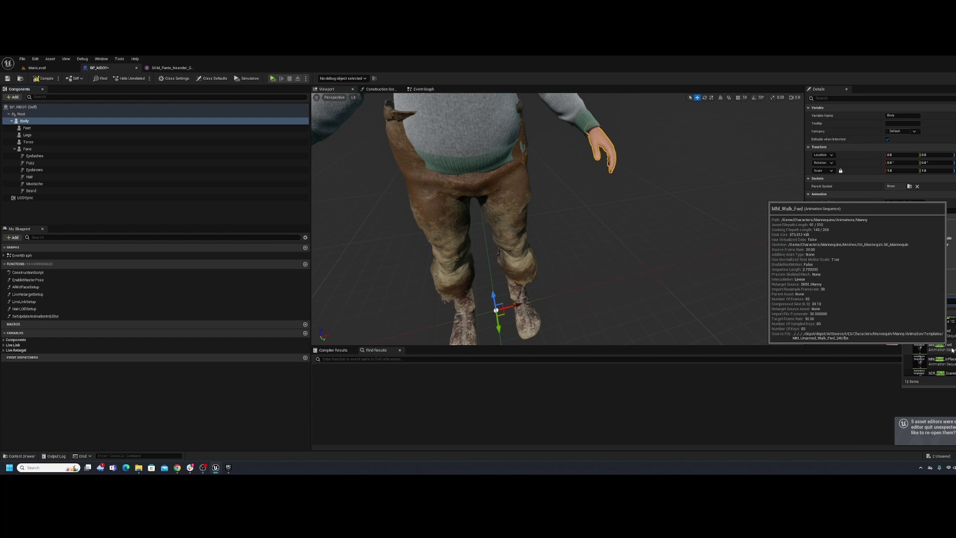
left_click(952, 350)
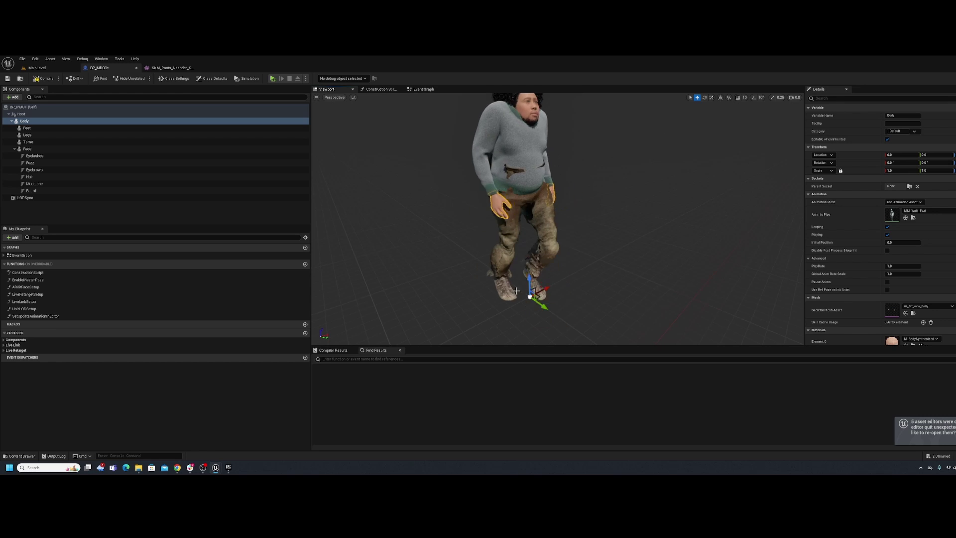
right_click_drag(575, 267, 655, 247)
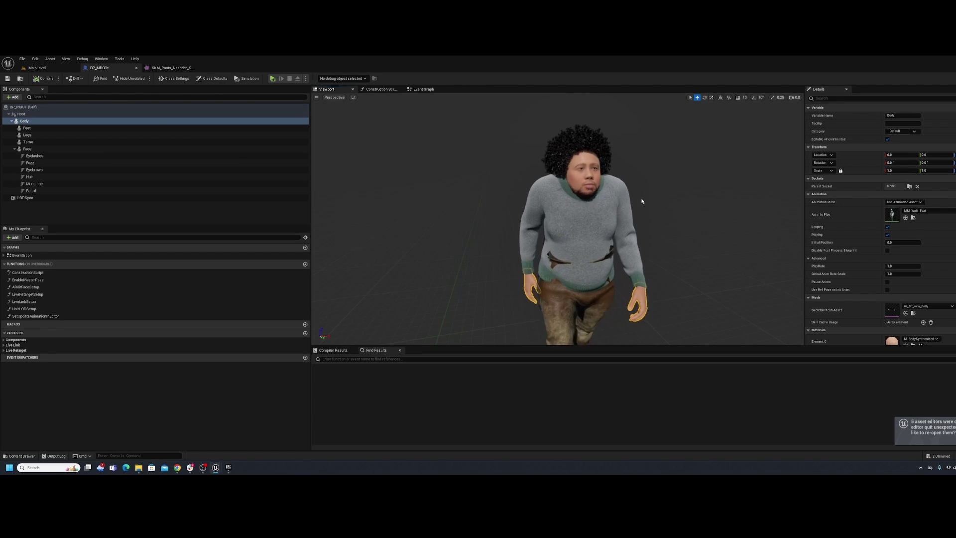
Insert a Set Leader Pose Component (Body) node directly after the entry node of the Construction Script.
left_click(383, 91)
right_click_drag(437, 174, 417, 187)
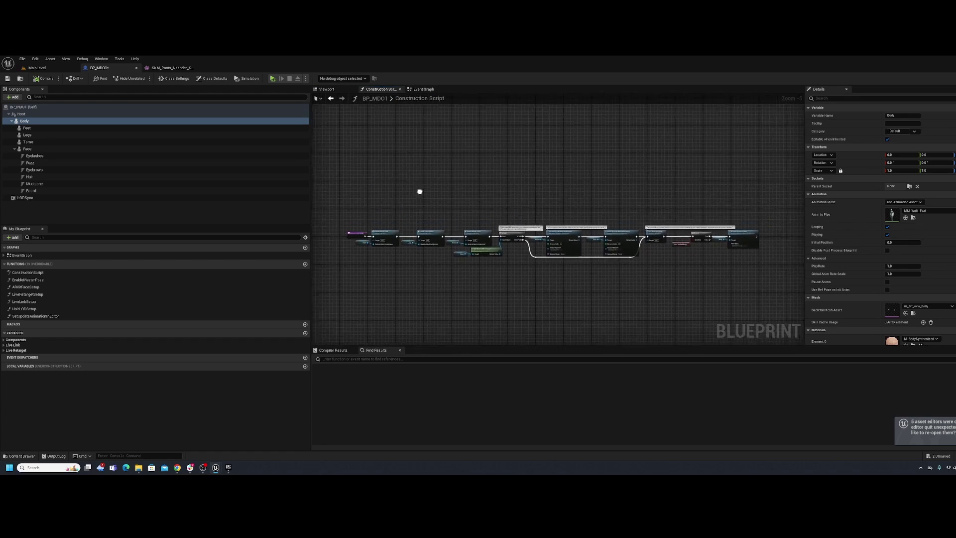
scroll(486, 189, "up", 4)
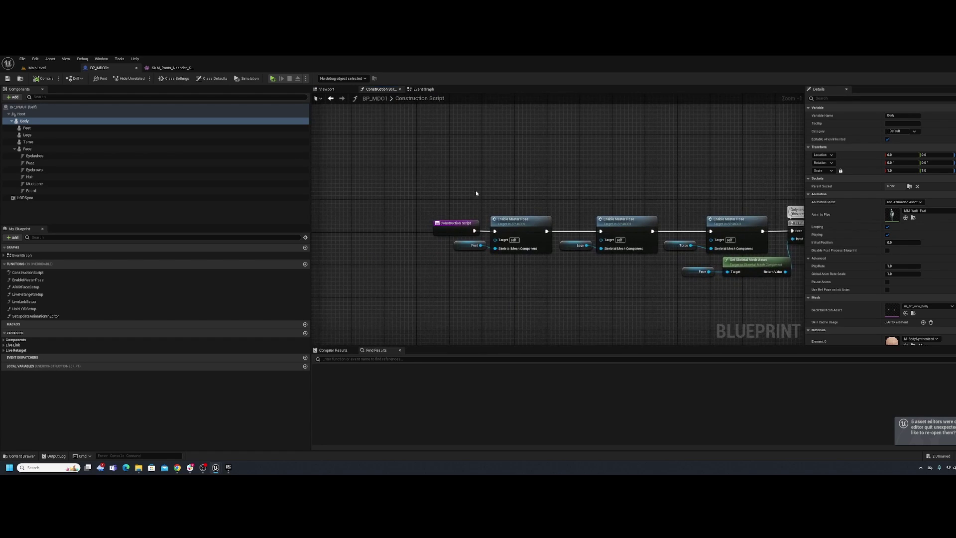
right_click_drag(467, 229, 502, 193)
left_click_drag(485, 193, 349, 193)
right_click_drag(392, 184, 454, 166)
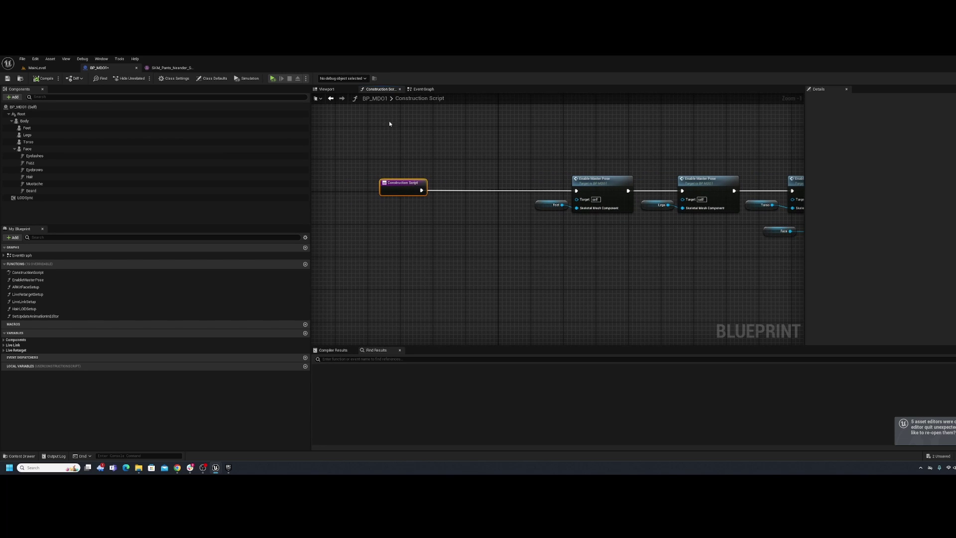
left_click_drag(398, 186, 437, 226)
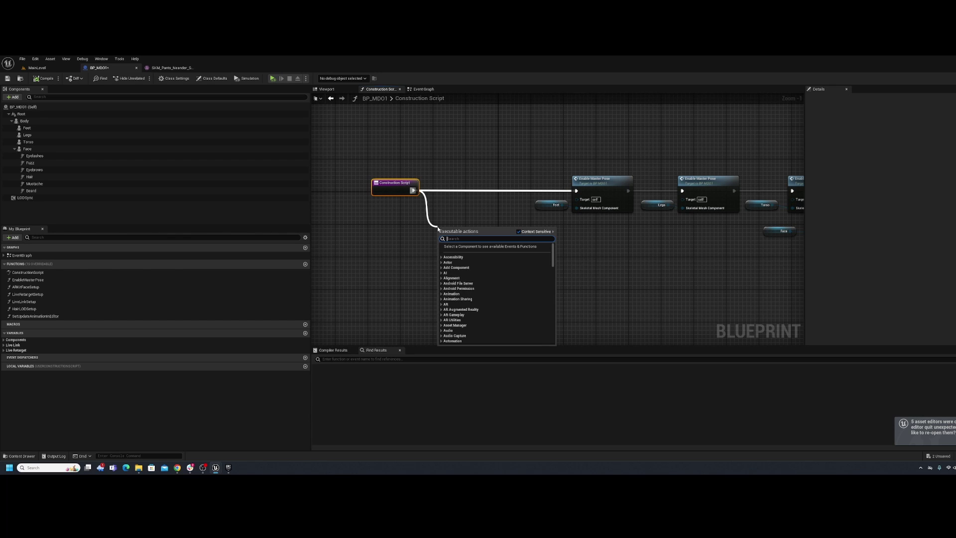
type("lead")
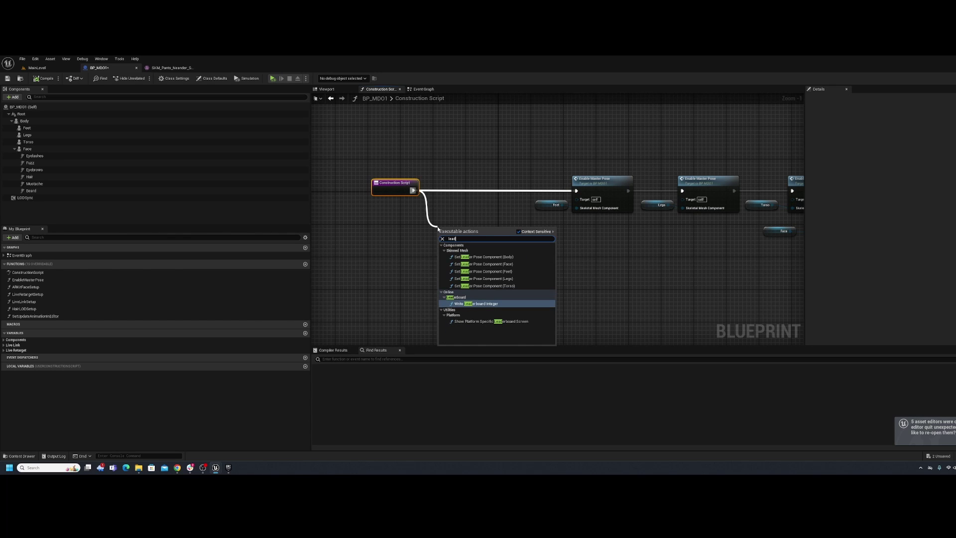
type("er")
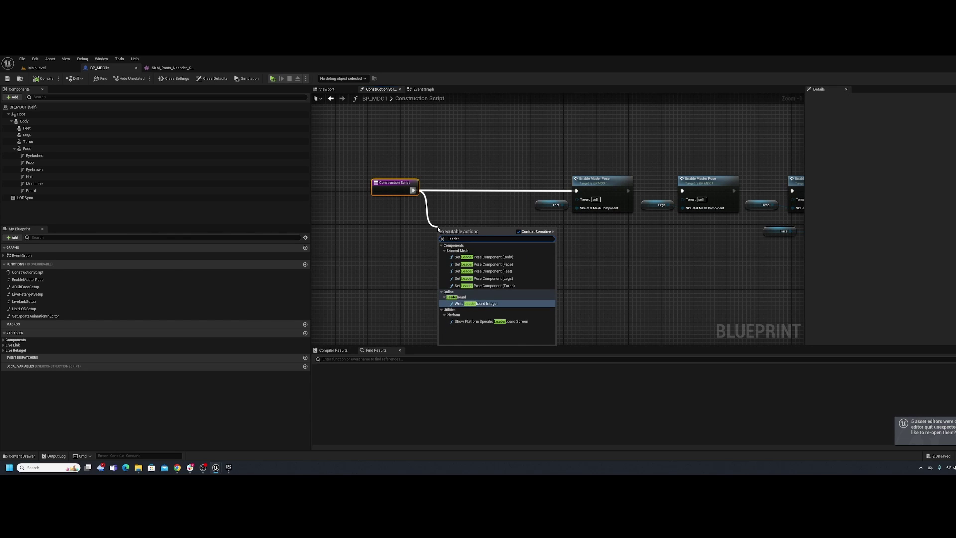
left_click(484, 259)
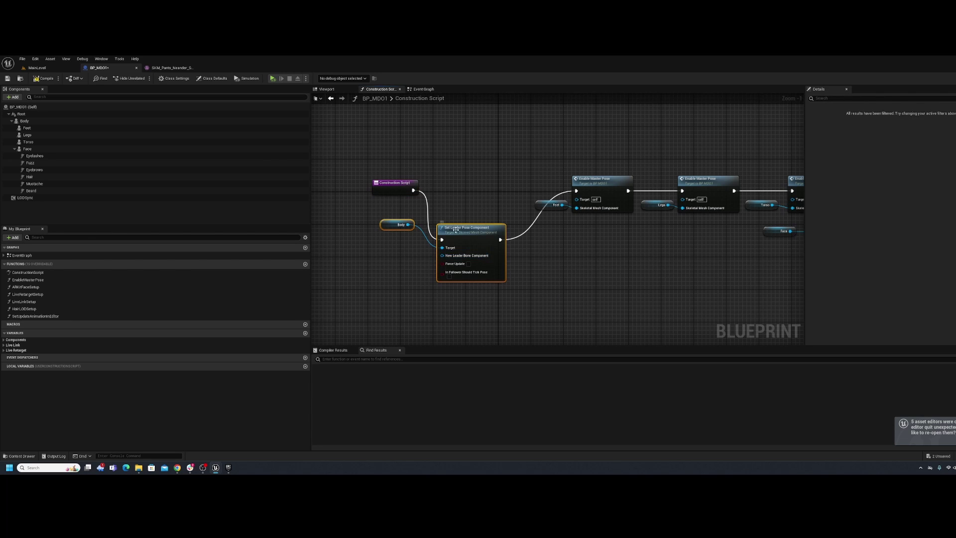
Rewire Set Leader Pose Component with Body as the New Leader Bone Component and the Face component as the Target.
left_click_drag(380, 184, 342, 183)
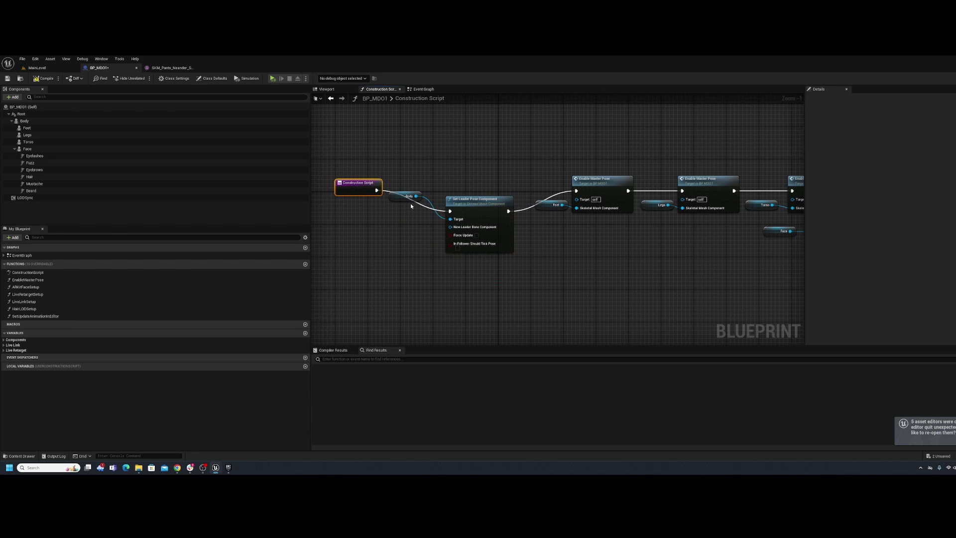
left_click_drag(393, 200, 389, 218)
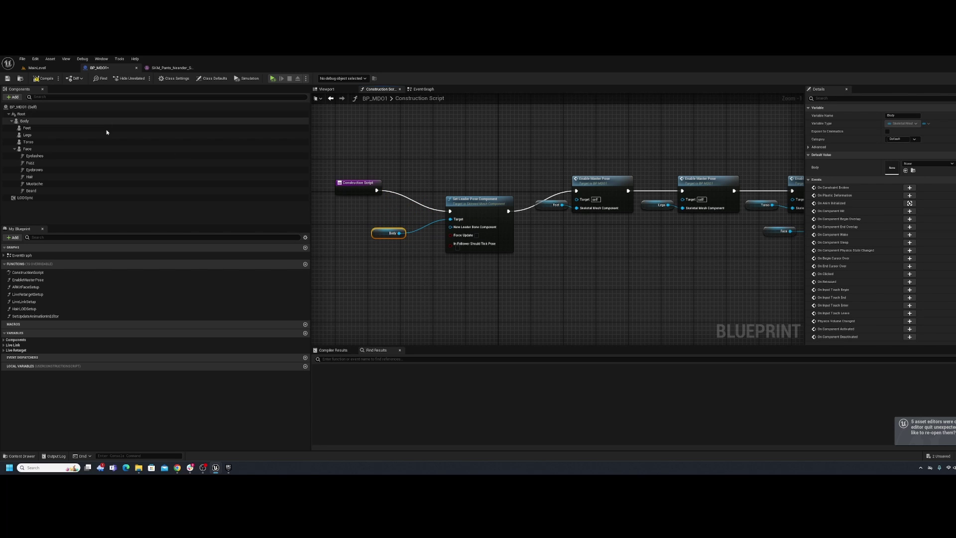
left_click(11, 121)
double_click(23, 121)
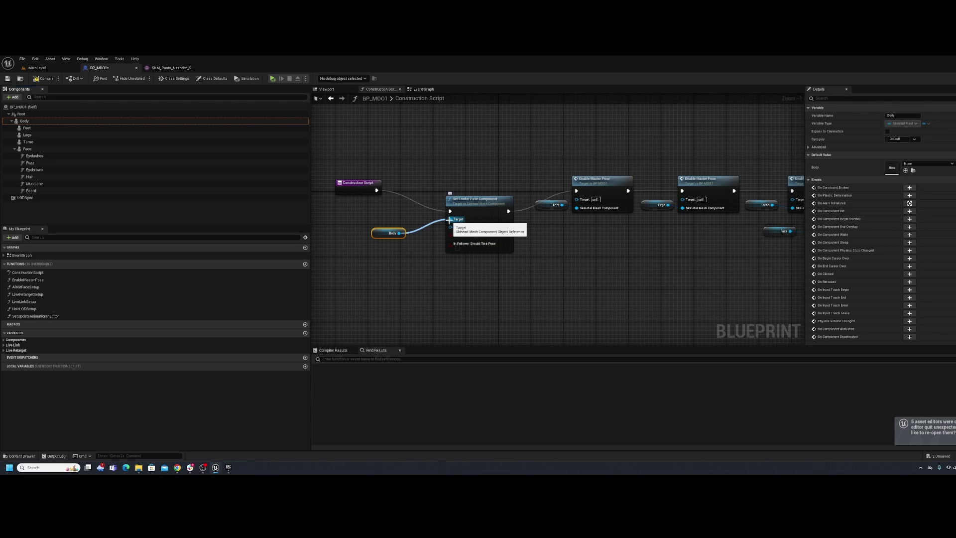
left_click_drag(449, 219, 444, 222)
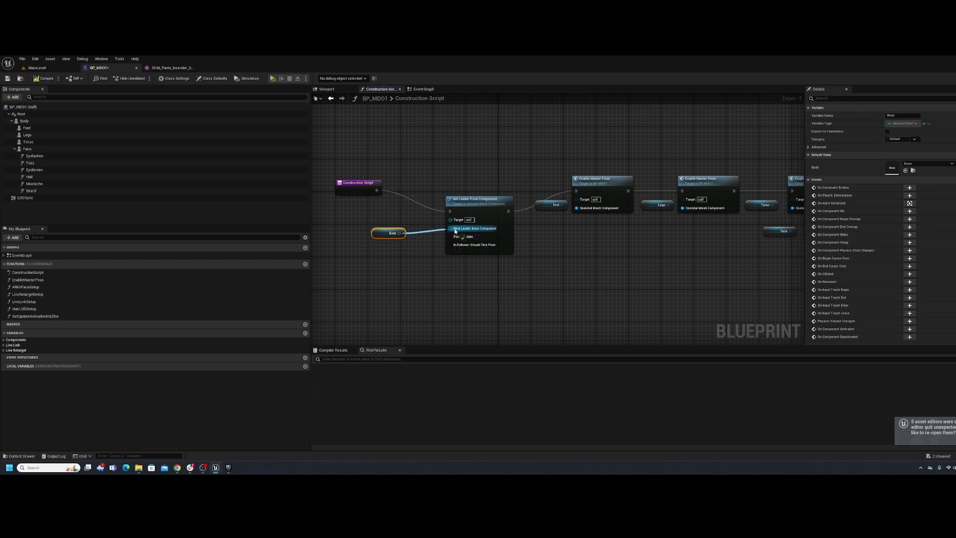
left_click_drag(455, 231, 455, 231)
left_click_drag(383, 233, 383, 269)
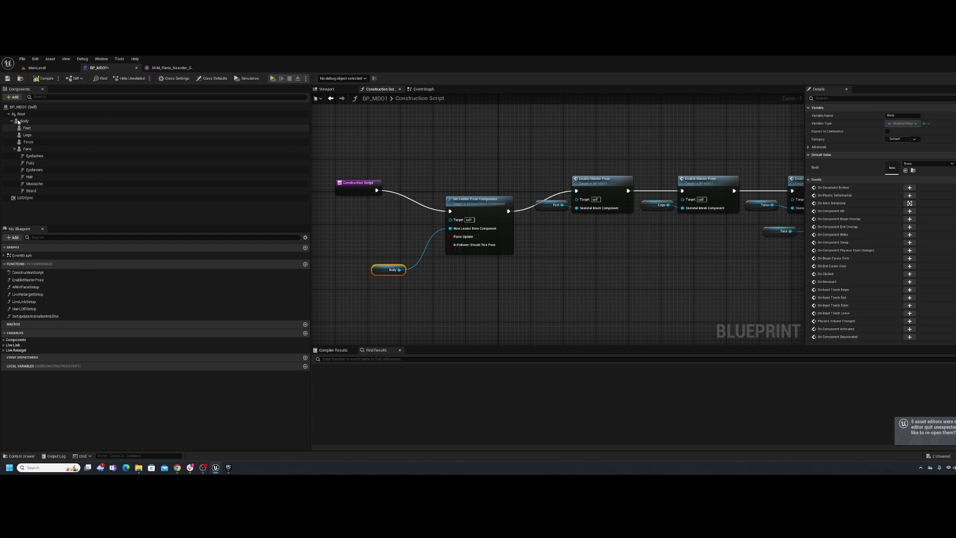
left_click_drag(31, 150, 452, 221)
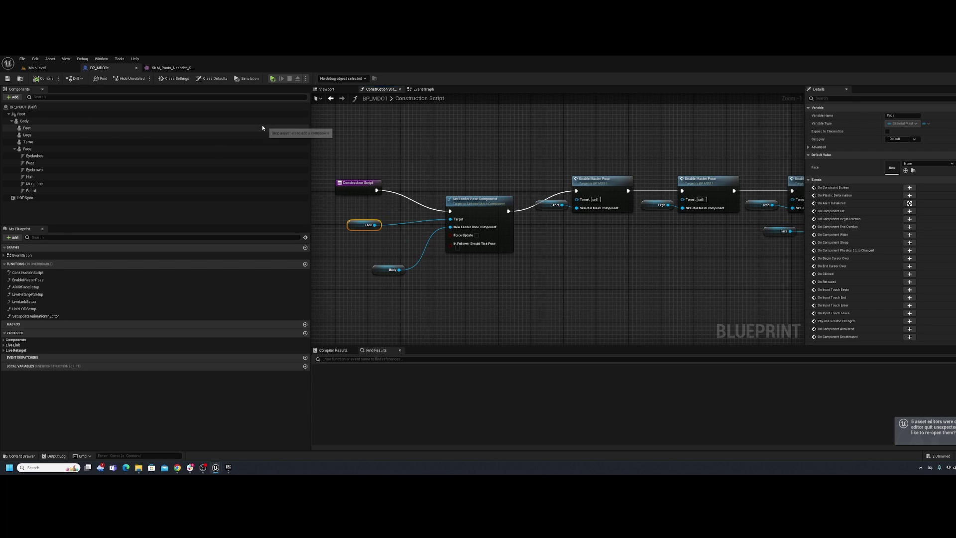
Check the head in the viewport, set the LODSync component's Forced LOD to 0, and compile and save the blueprint.
left_click(327, 89)
left_click_drag(593, 206, 587, 224, "alt")
right_click_drag(588, 224, 644, 219)
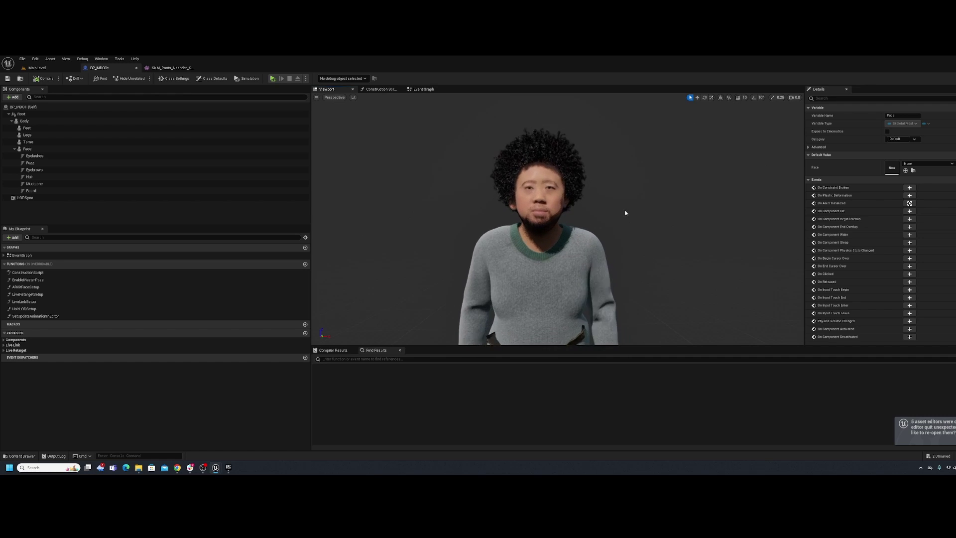
left_click(25, 198)
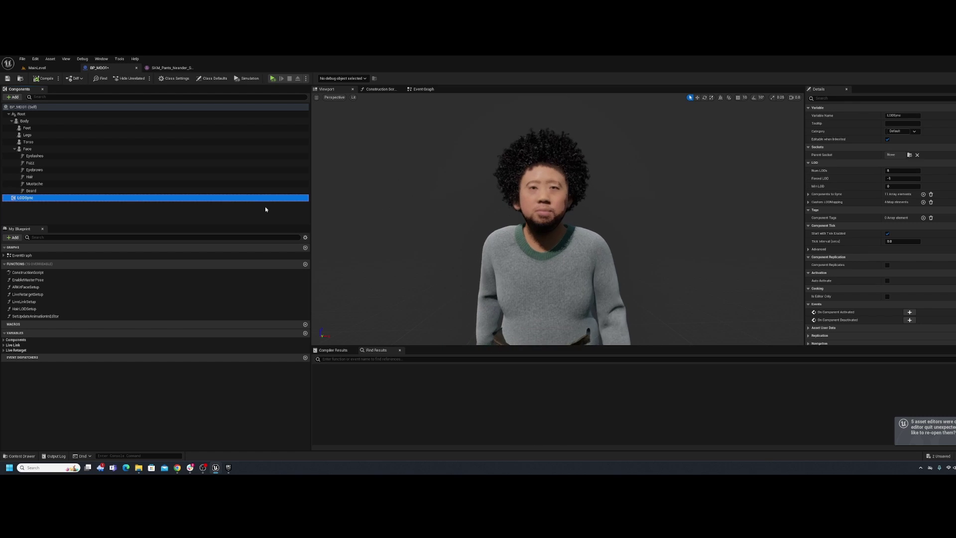
left_click(892, 179)
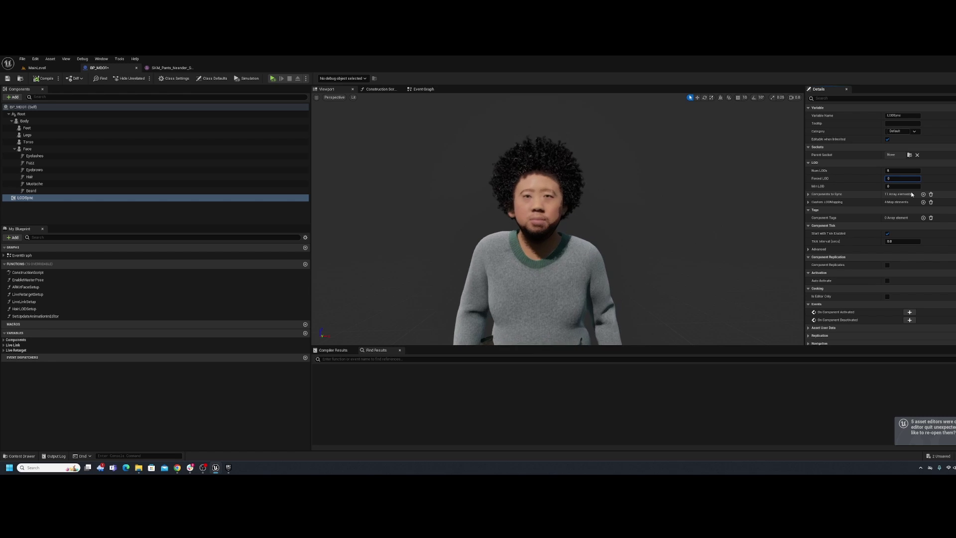
left_click(683, 202)
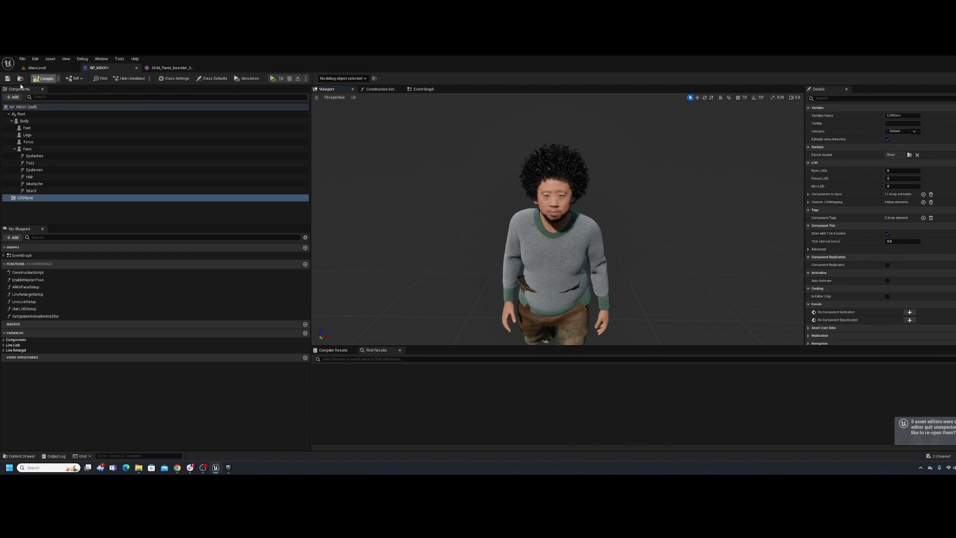
Place the BP_MDO1 blueprint from the MetaHumans folder into MainLevel beside the Neanderthal character.
left_click(50, 71)
key("ctrl+space")
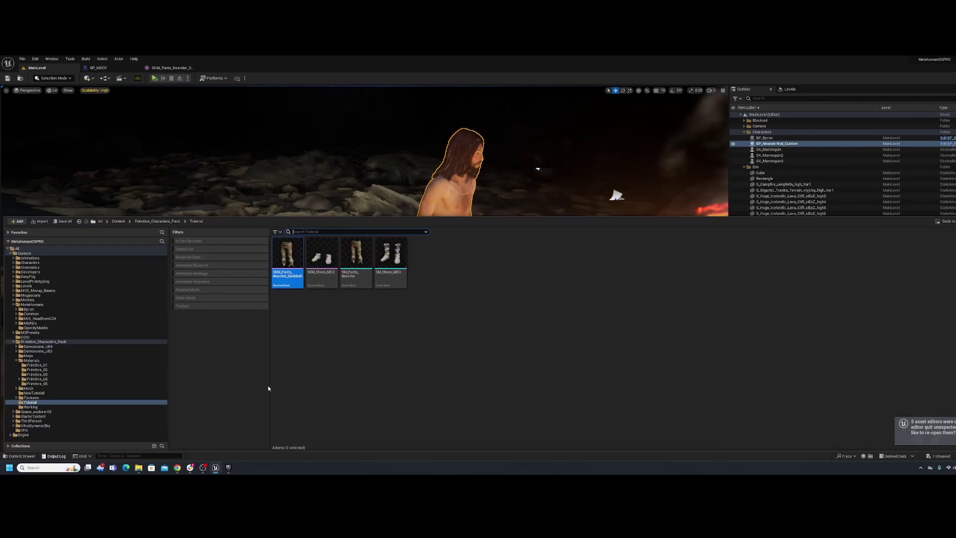
left_click(33, 306)
double_click(389, 253)
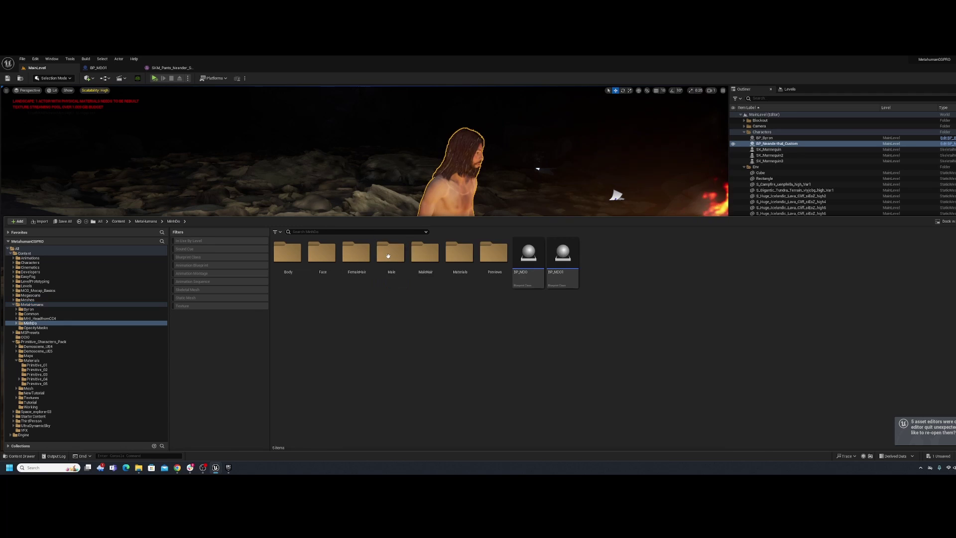
left_click(563, 253)
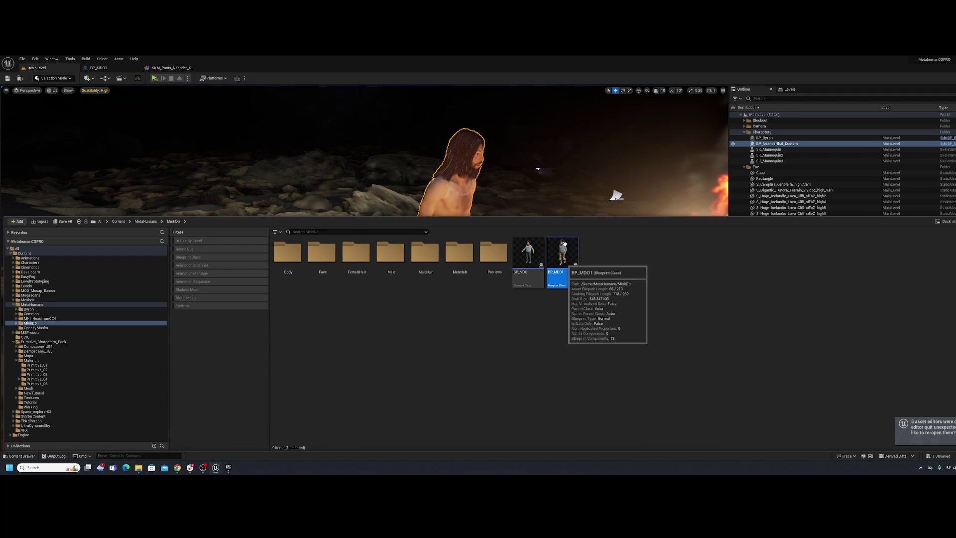
left_click_drag(456, 194, 330, 395)
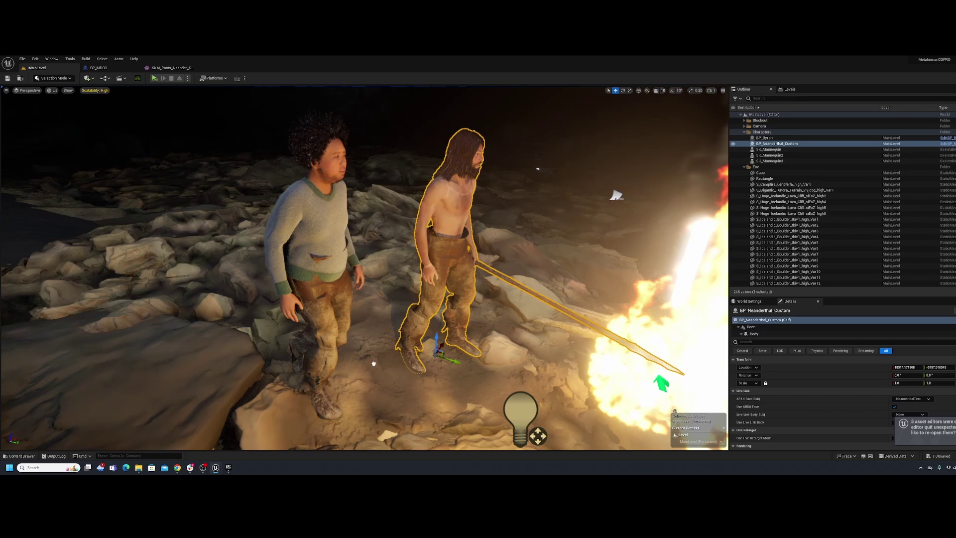
Move and rotate the placed BP_MDO1 character so it stands behind the Neanderthal, facing the campfire.
left_click(341, 376)
left_click_drag(345, 381, 437, 298)
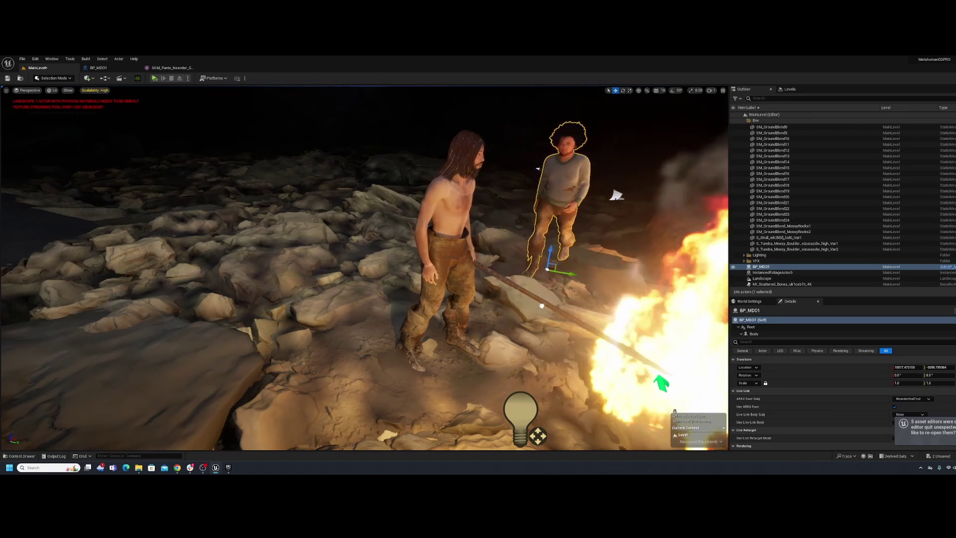
left_click_drag(561, 302, 596, 309)
key("e")
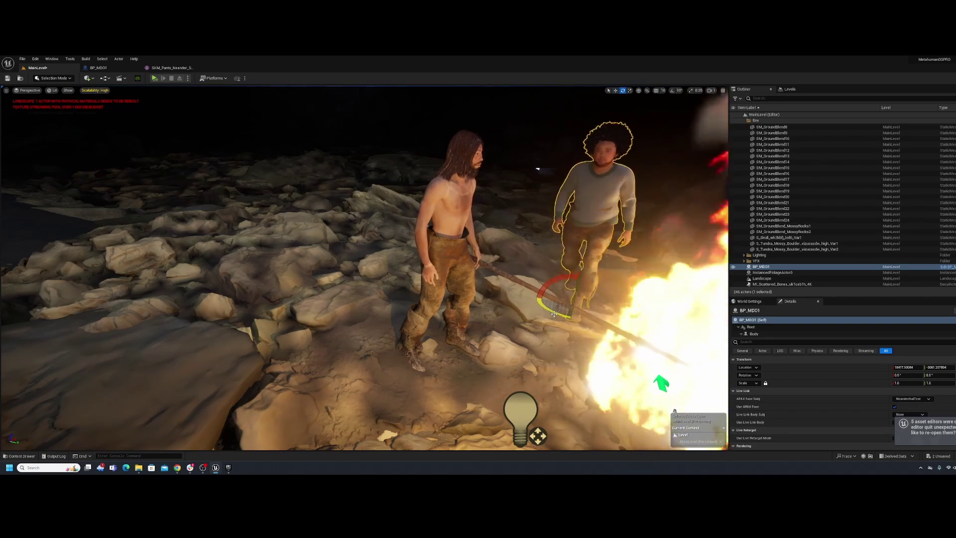
right_click_drag(538, 168, 605, 288)
key("w")
left_click_drag(491, 375, 455, 269)
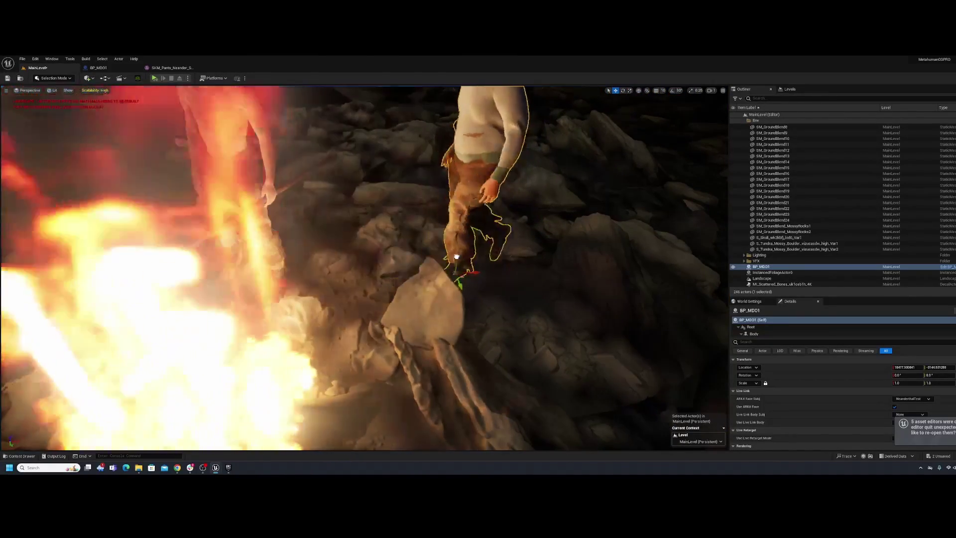
key("e")
left_click_drag(444, 287, 542, 269)
key("w")
Examine both characters around the campfire from several angles, including a close look at the Neanderthal's pants and waist.
right_click_drag(536, 268, 409, 239)
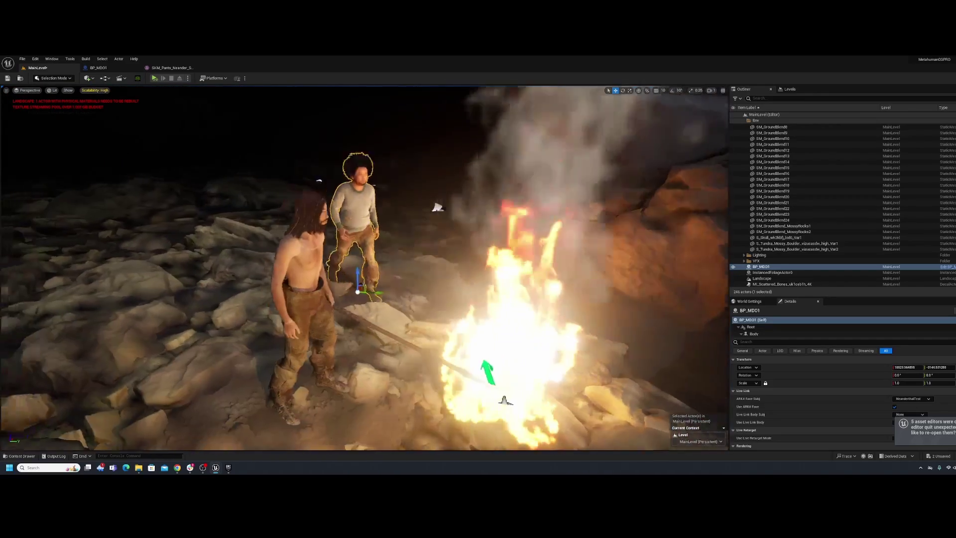
right_click_drag(408, 239, 498, 235)
right_click_drag(486, 269, 487, 278)
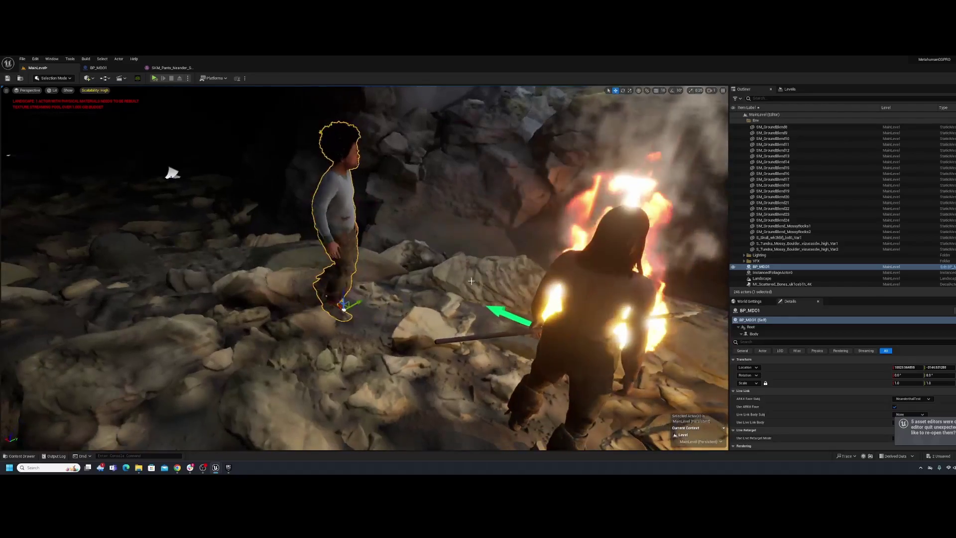
right_click_drag(364, 311, 219, 319)
left_click_drag(262, 334, 538, 217, "alt")
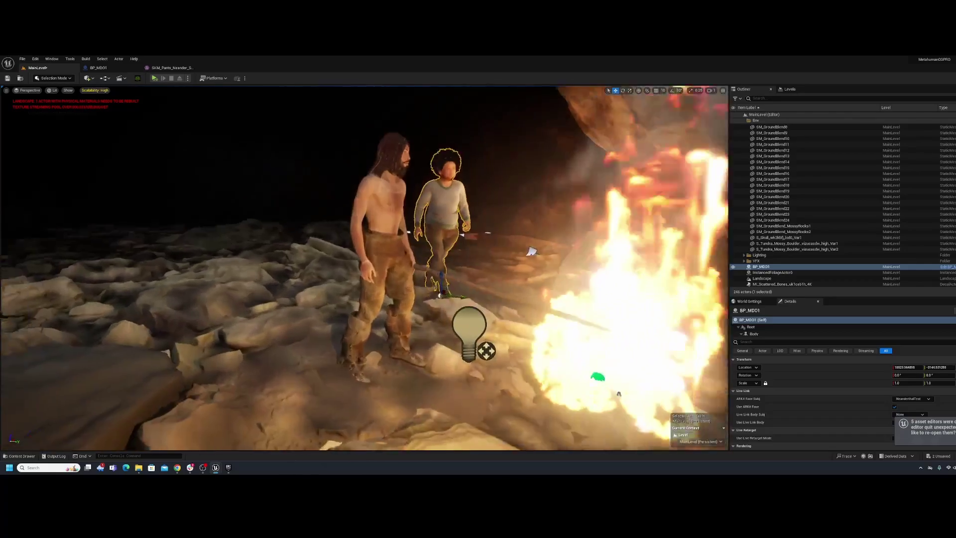
right_click_drag(363, 269, 224, 269)
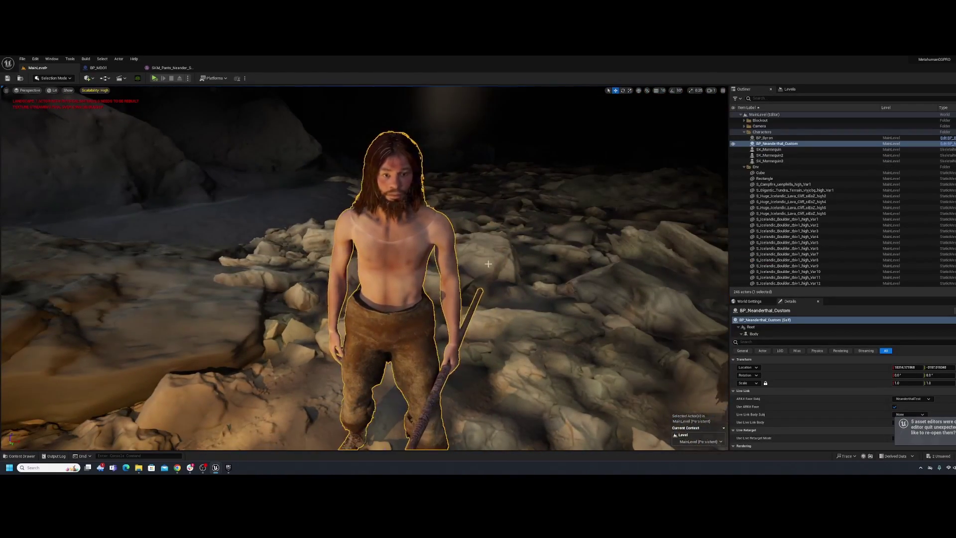
left_click_drag(627, 239, 686, 250, "alt")
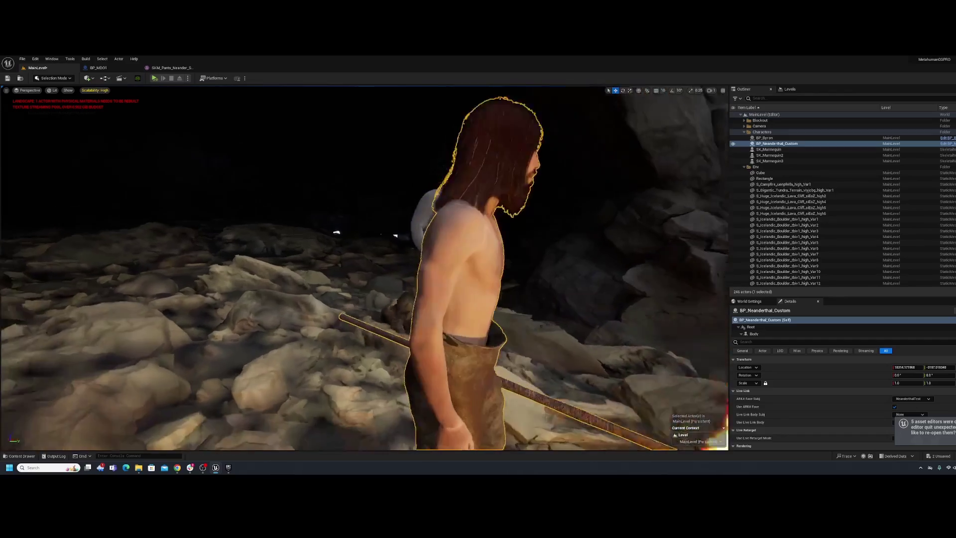
right_click_drag(364, 268, 373, 234)
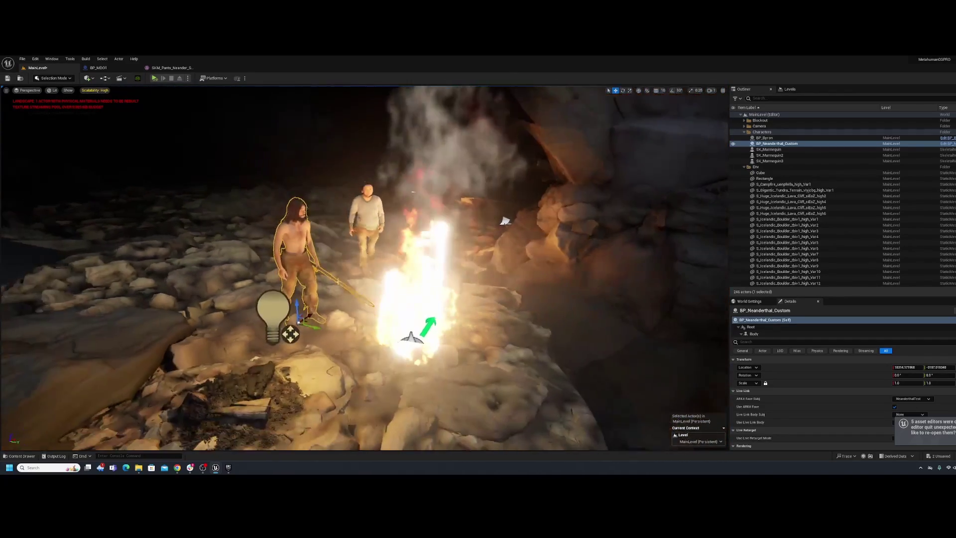